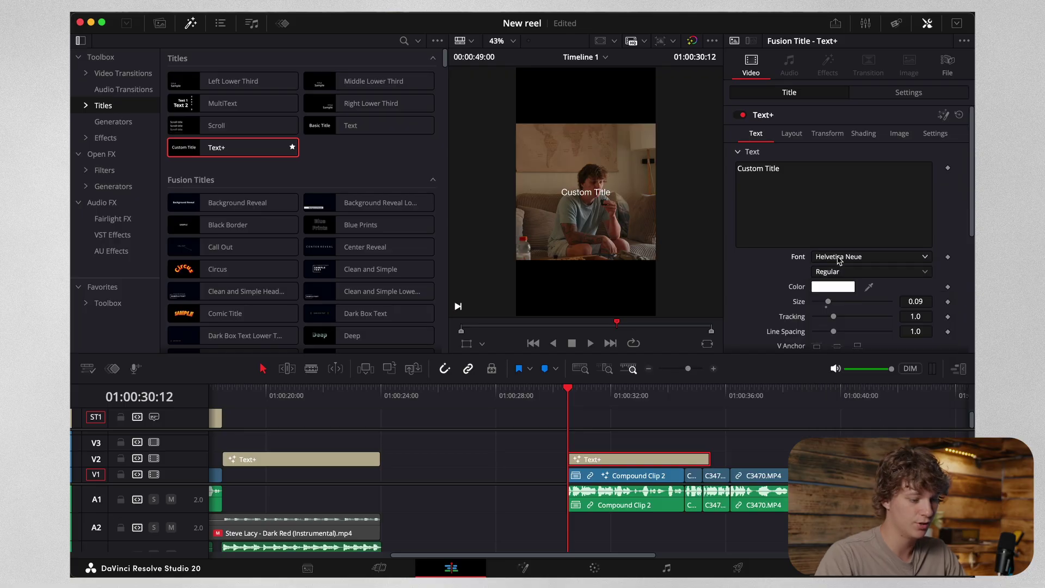
# Step: Set the Text+ title's font style to Medium Italic and its size to 0.0866
pyautogui.click(829, 272)
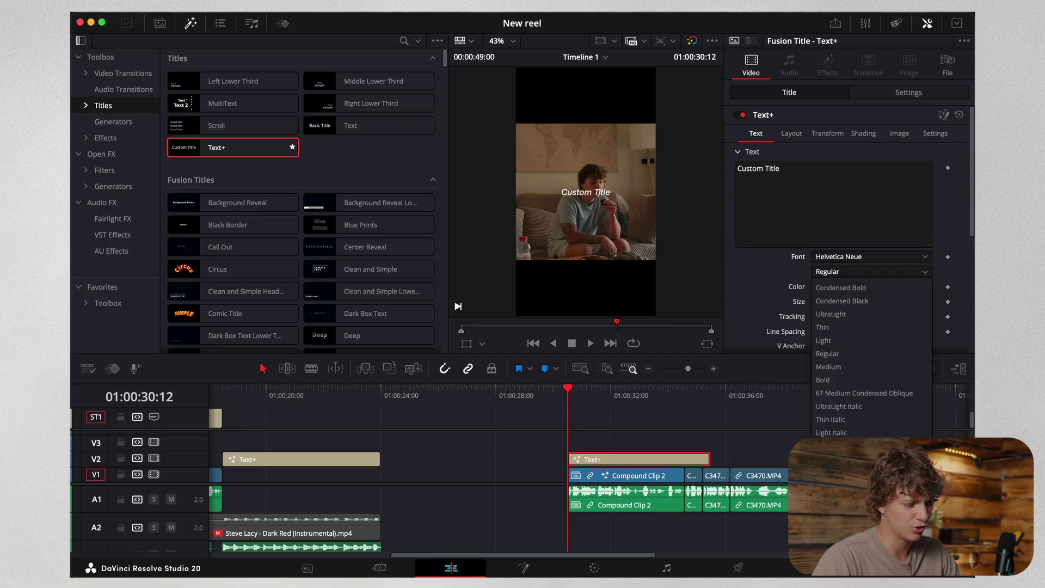
pyautogui.click(833, 459)
pyautogui.click(827, 301)
# Step: Move the title to center X 0.528, Y 0.465, and trim its clip to the end of Compound Clip 2
pyautogui.click(792, 136)
pyautogui.moveTo(920, 182); pyautogui.dragTo(918, 183)
pyautogui.moveTo(842, 183); pyautogui.dragTo(845, 183)
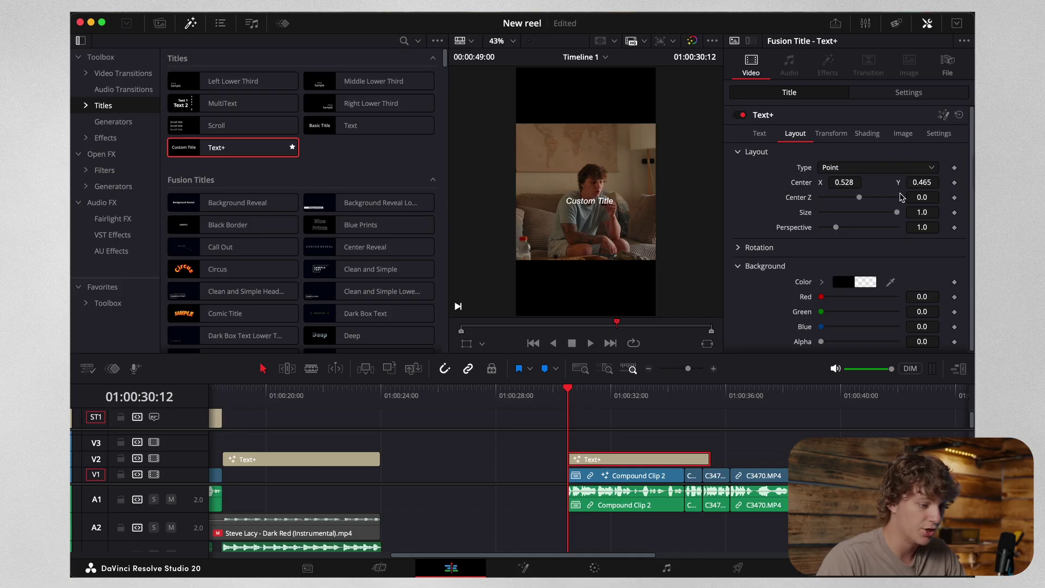
pyautogui.moveTo(709, 452); pyautogui.dragTo(683, 457)
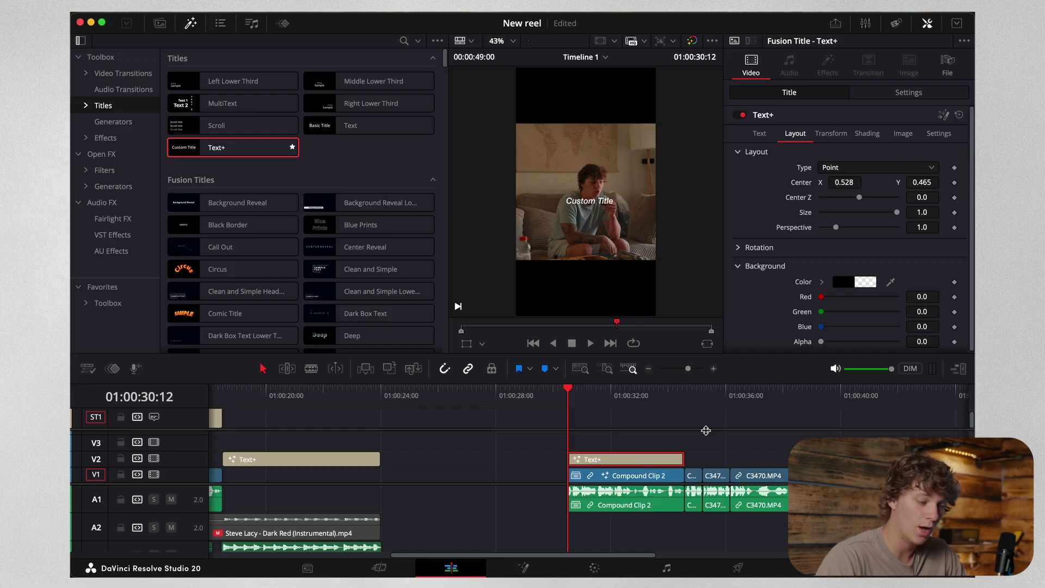
# Step: Replace the title text with "You Aren't Gonna" and "See Any Sort Of Traction" on two lines
pyautogui.click(758, 139)
pyautogui.press('space')
pyautogui.press('space')
pyautogui.moveTo(811, 171); pyautogui.dragTo(702, 164)
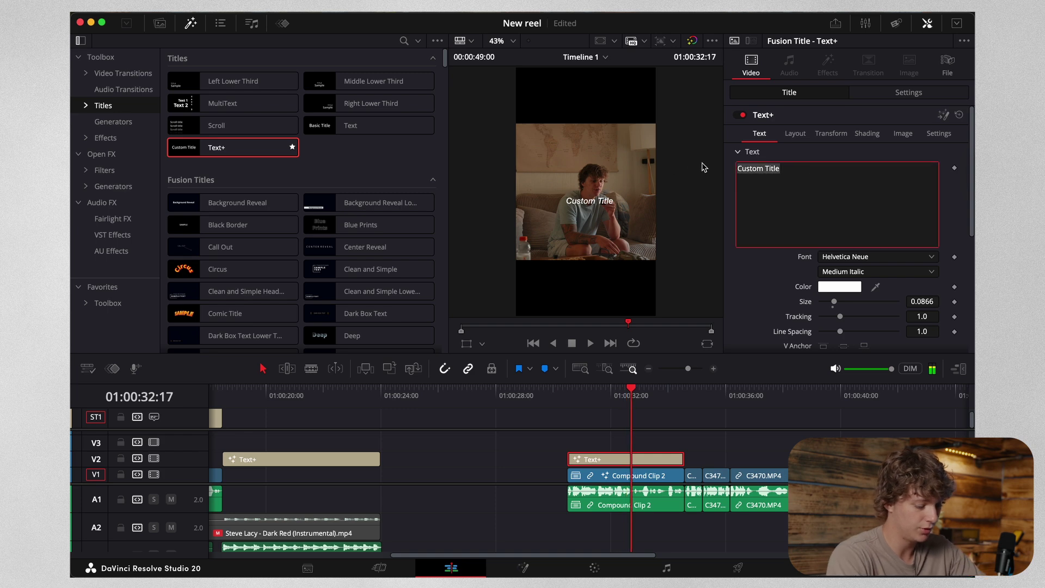
pyautogui.write('You Aren')
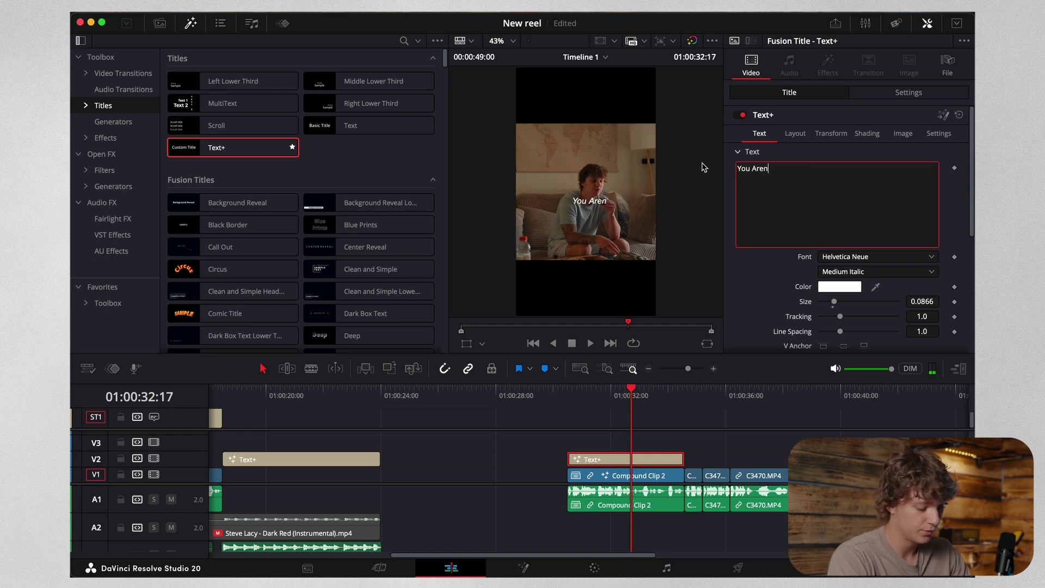
pyautogui.write("'t Gonna")
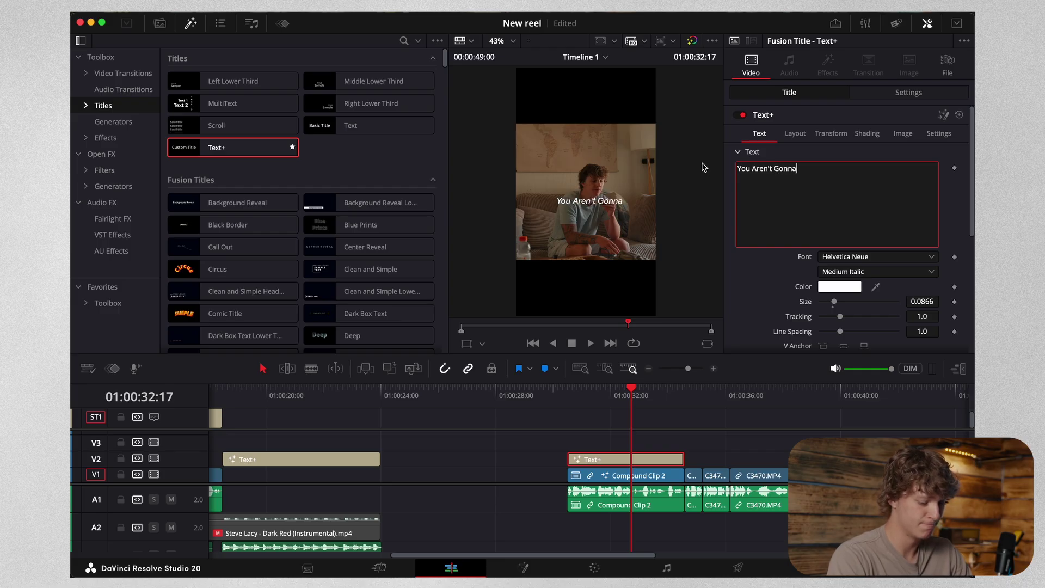
pyautogui.press('Return')
pyautogui.write('S')
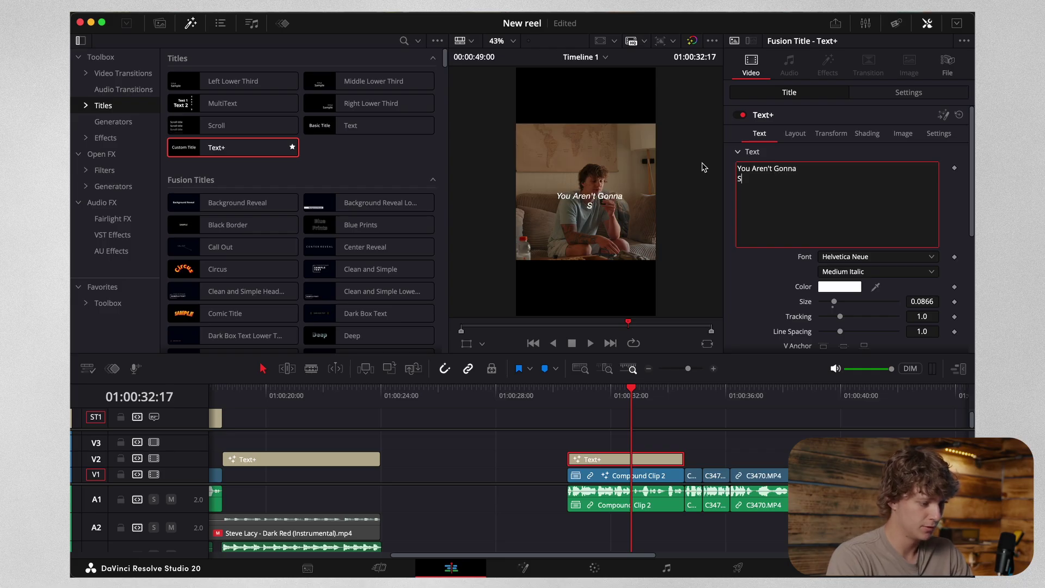
pyautogui.write('ee Any Sort')
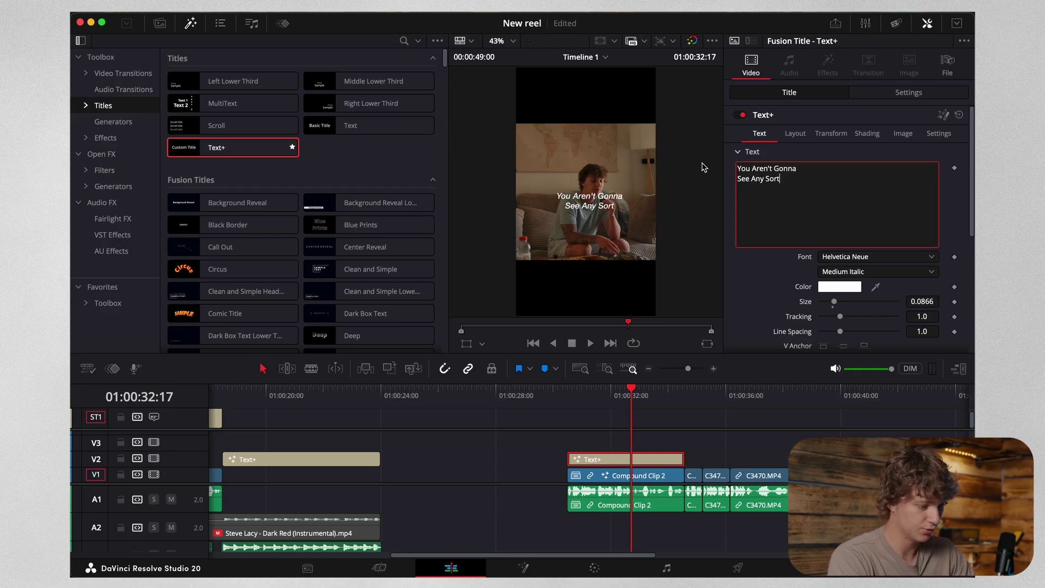
pyautogui.write(' Of Traction')
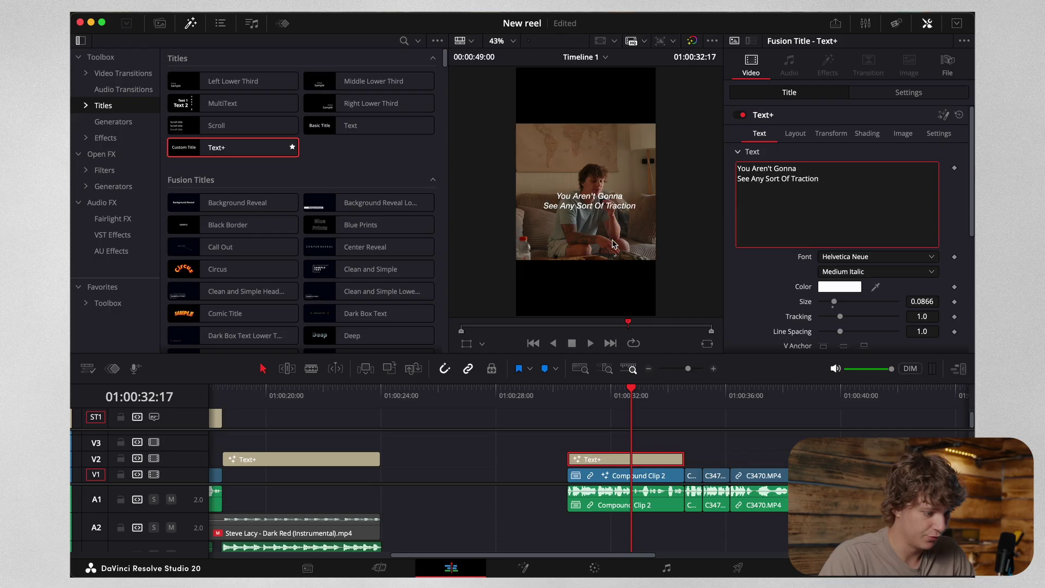
# Step: Set the title's center Y to 0.452 and shorten its clip to end at 01:00:32:17
pyautogui.click(795, 133)
pyautogui.moveTo(932, 180); pyautogui.dragTo(923, 181)
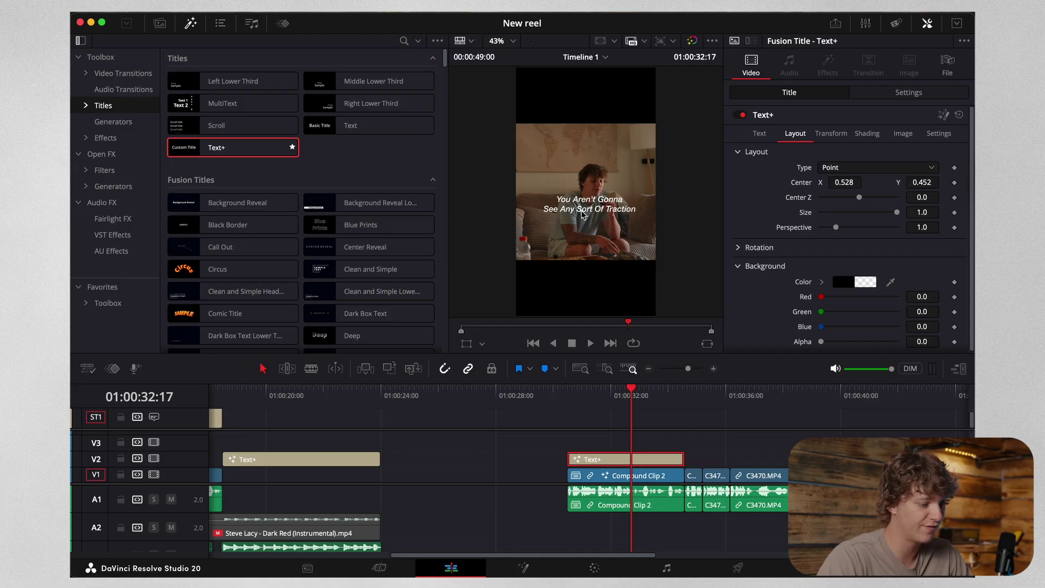
pyautogui.click(652, 370)
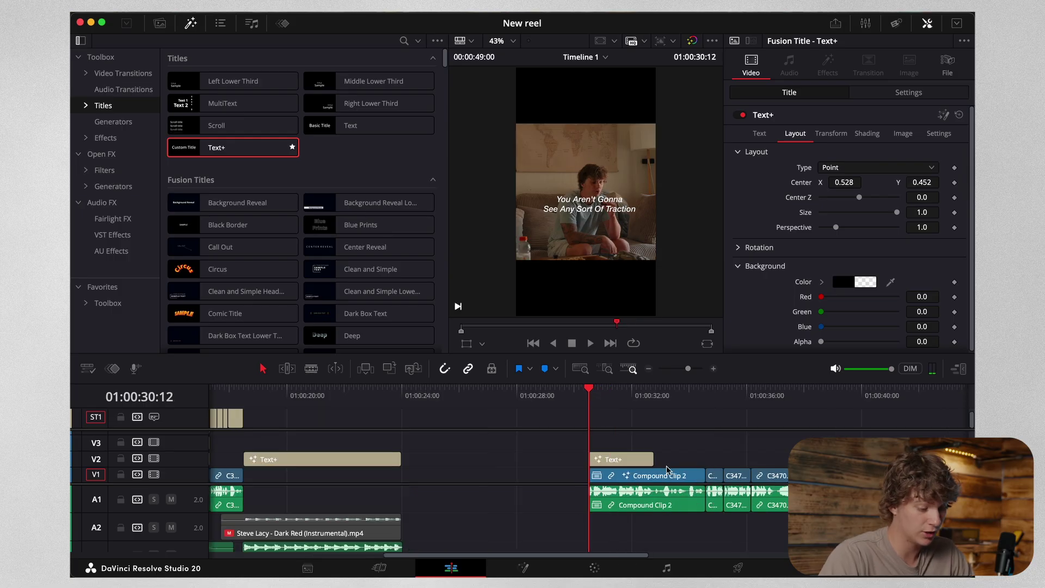
pyautogui.scroll(3, 667, 466)
pyautogui.scroll(-3, 667, 466)
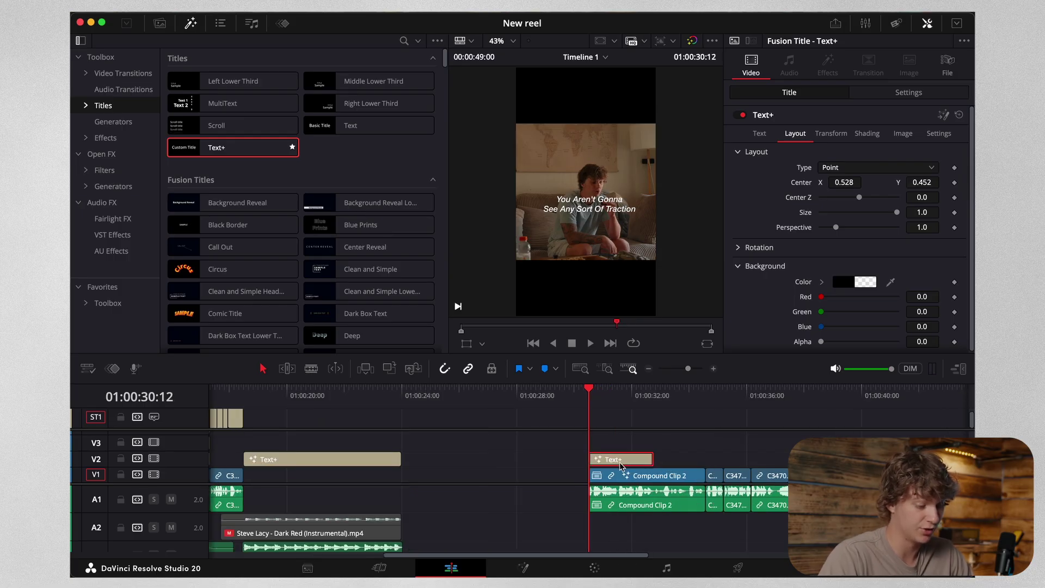
# Step: Duplicate the shortened V2 title straight upward, stacking copies on tracks V3 through V9
pyautogui.click(640, 481)
pyautogui.scroll(3, 639, 483)
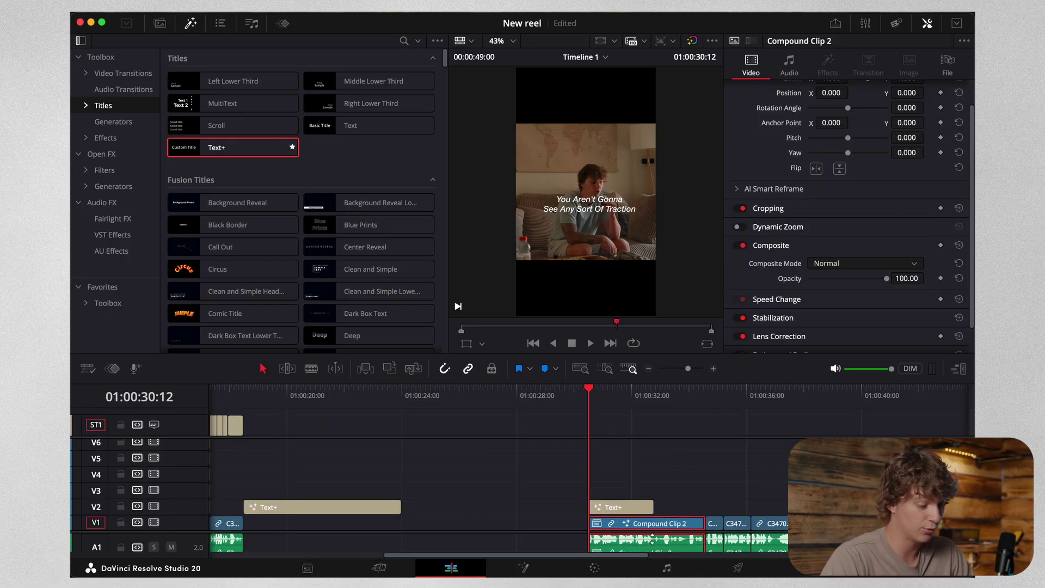
pyautogui.click(629, 514)
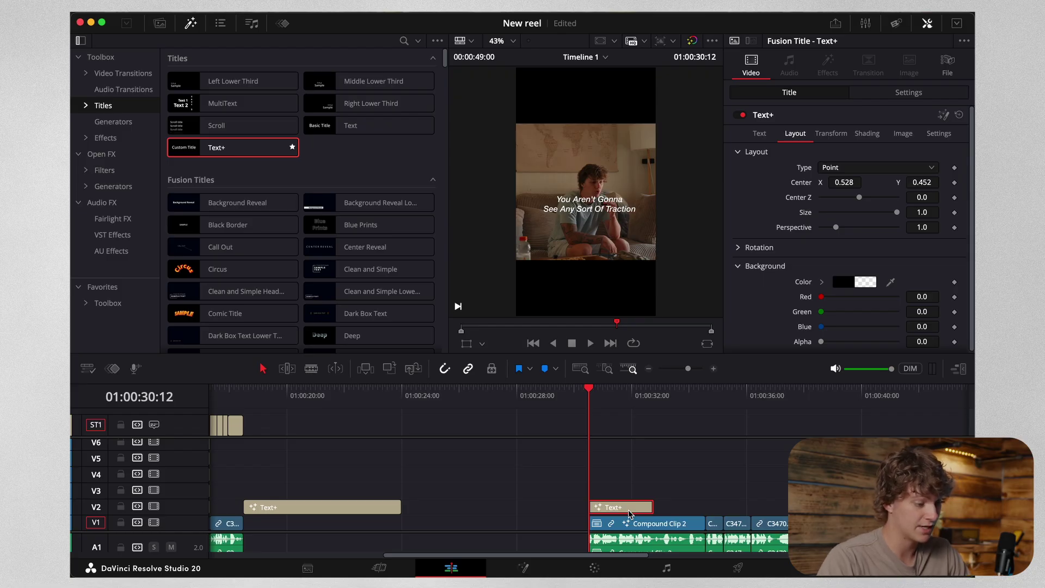
pyautogui.moveTo(629, 514); pyautogui.dragTo(629, 495)
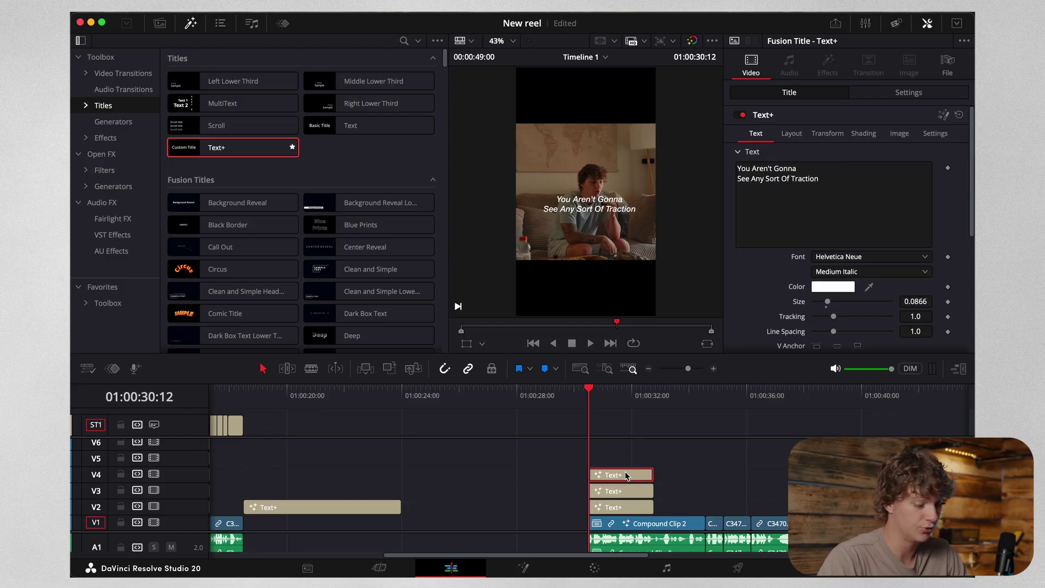
pyautogui.scroll(4, 625, 468)
pyautogui.moveTo(620, 528); pyautogui.dragTo(619, 481)
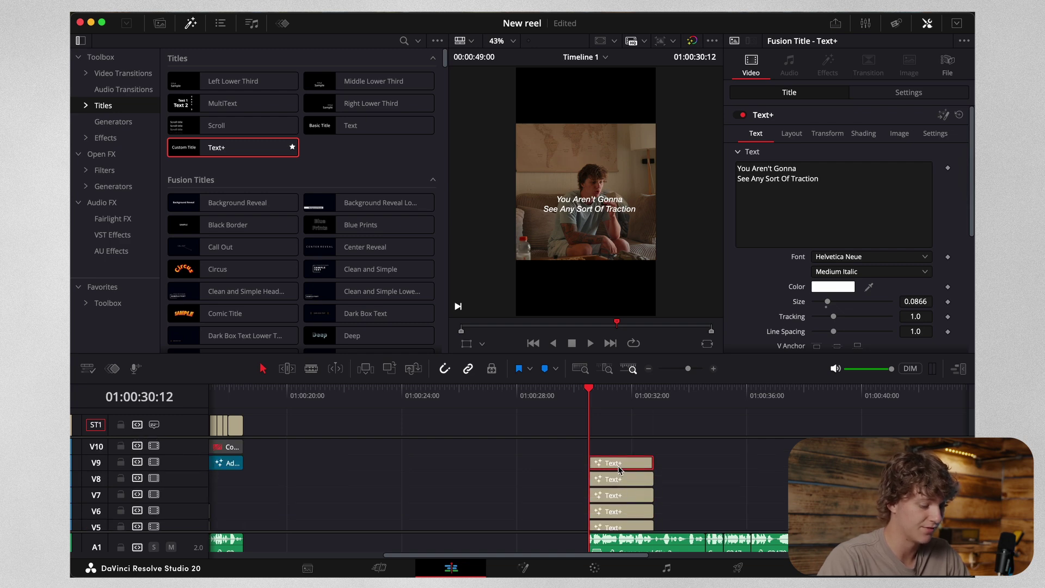
# Step: Replace the text of the title copy on V3 with "You"
pyautogui.scroll(-4, 618, 465)
pyautogui.click(611, 509)
pyautogui.click(611, 493)
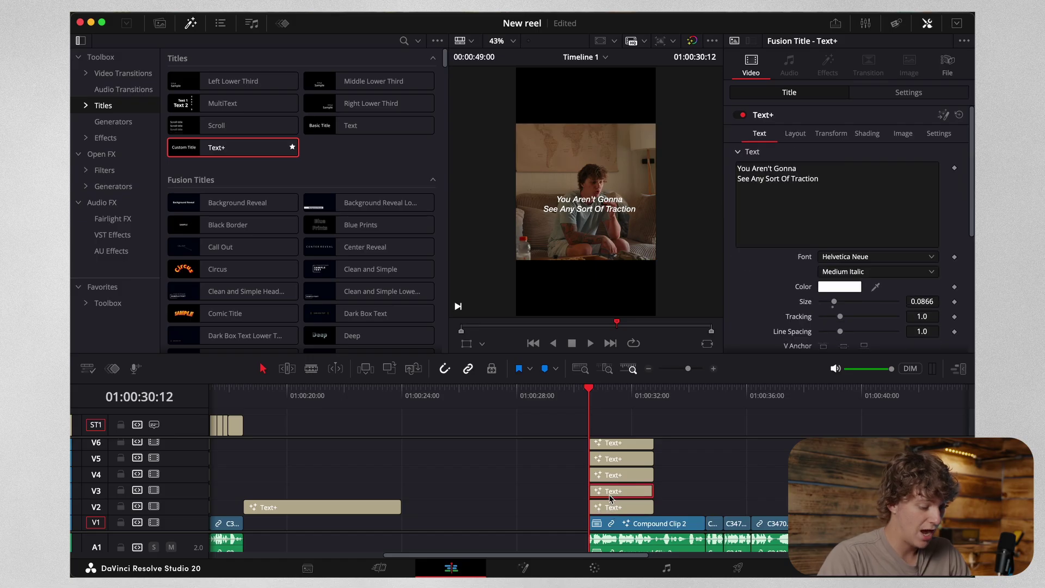
pyautogui.click(838, 189)
pyautogui.press('super+a')
pyautogui.write('You')
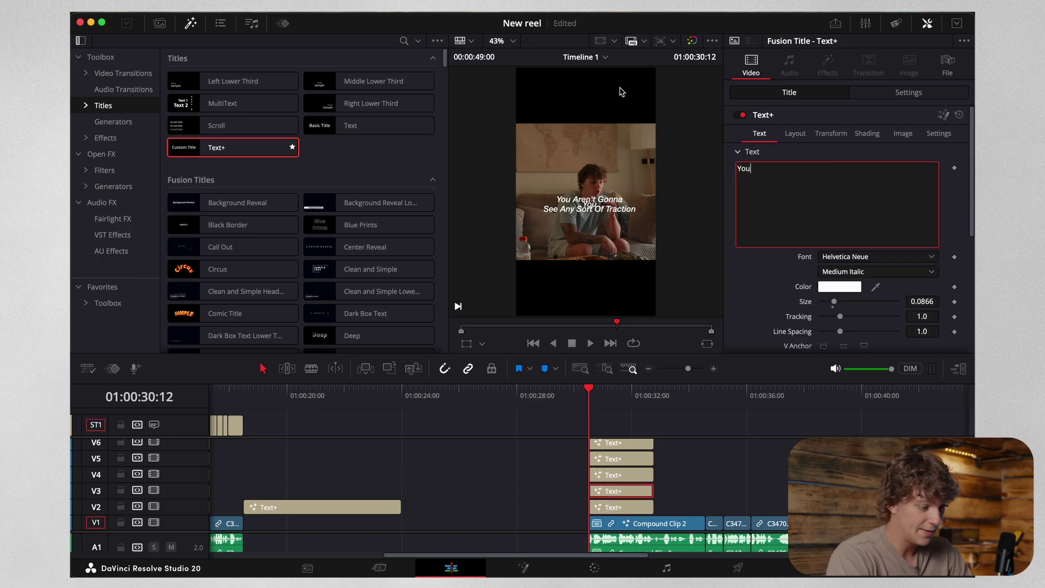
# Step: Align the "You" title over the full caption's first word at center X 0.343, Y 0.472, with the viewer at 100%
pyautogui.click(795, 134)
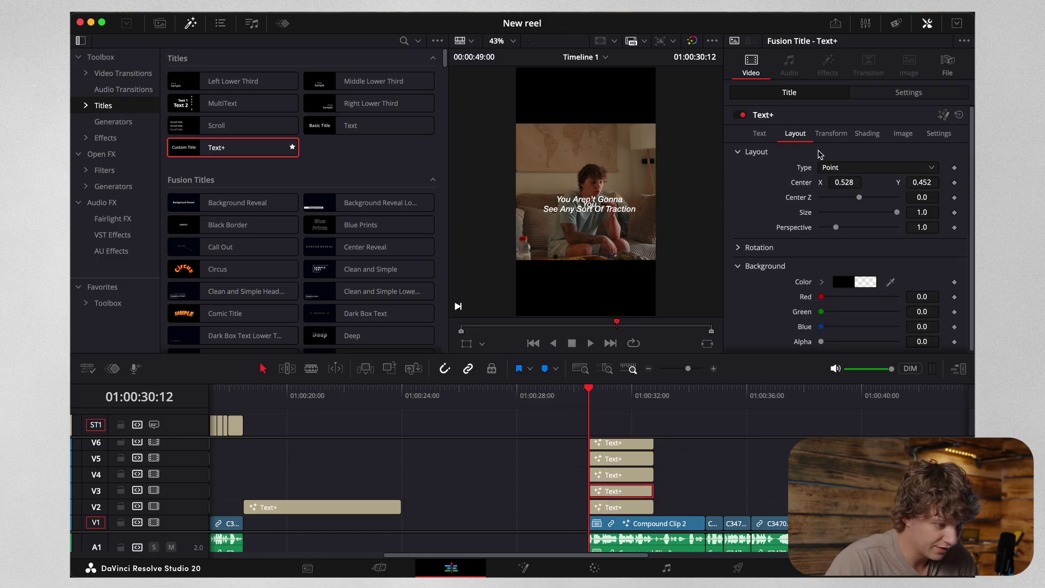
pyautogui.moveTo(921, 186); pyautogui.dragTo(926, 185)
pyautogui.moveTo(844, 181); pyautogui.dragTo(749, 182)
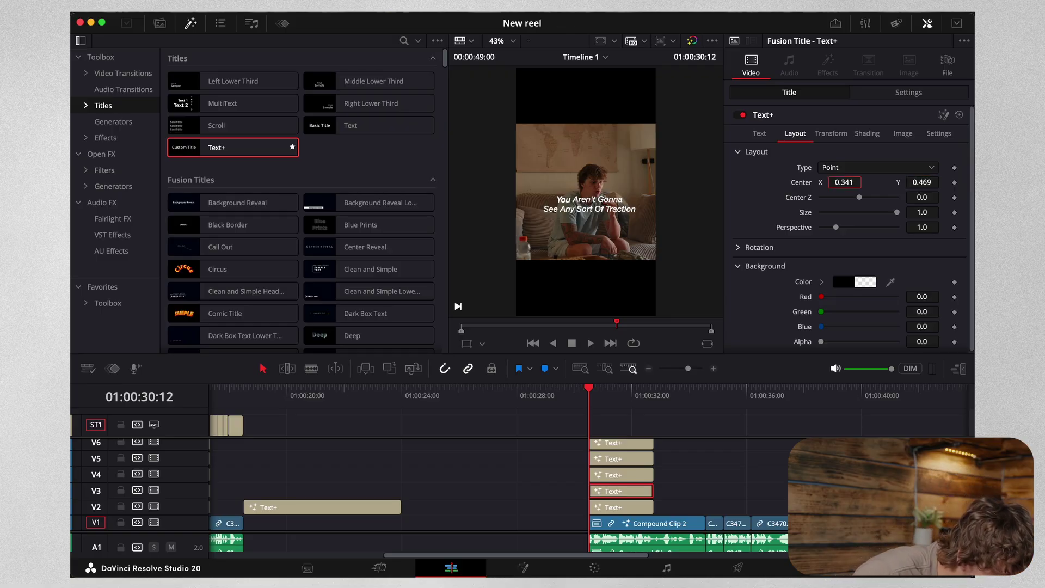
pyautogui.click(509, 44)
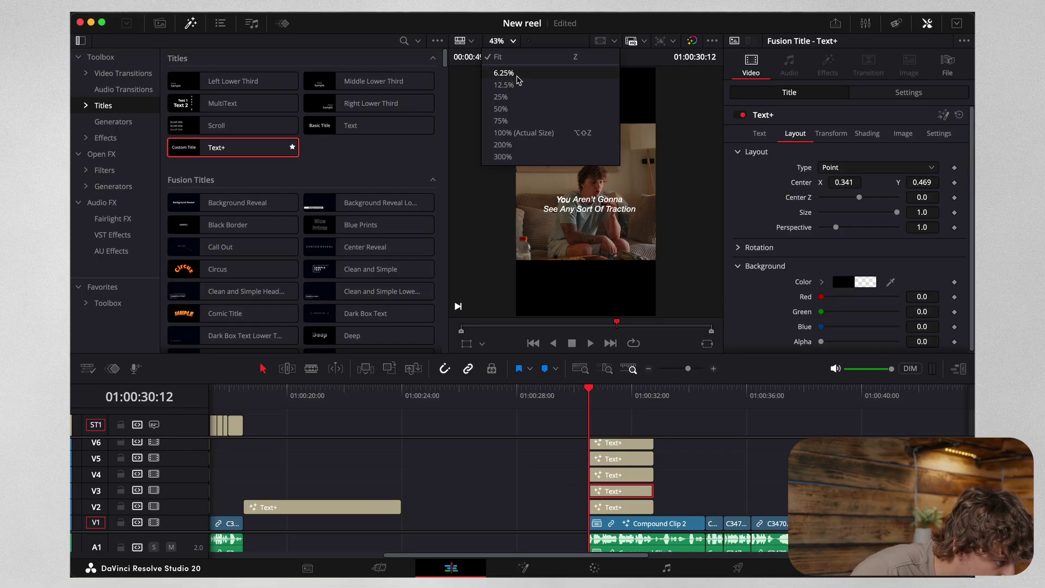
pyautogui.click(517, 133)
pyautogui.moveTo(922, 182); pyautogui.dragTo(926, 183)
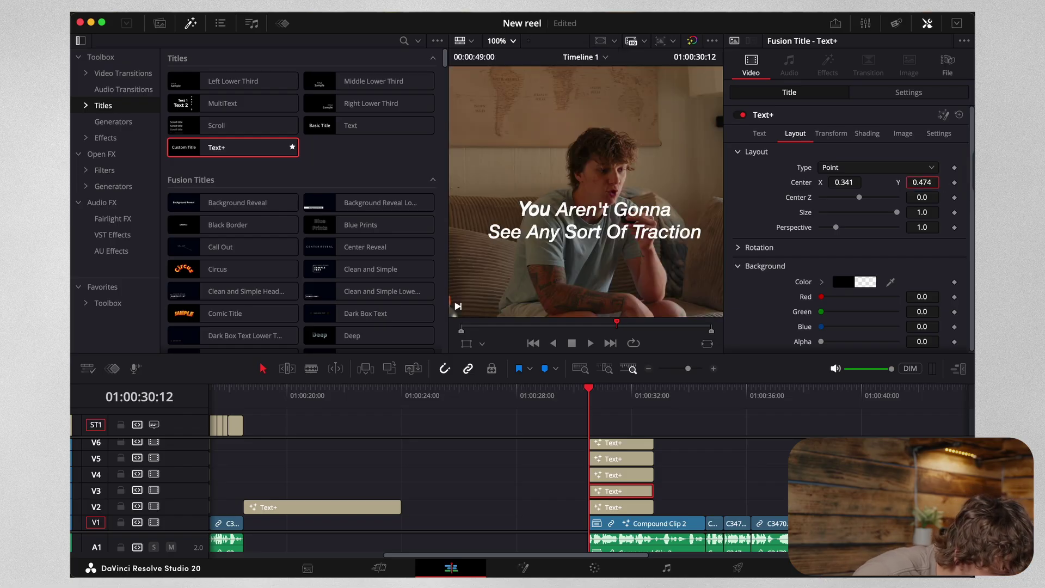
pyautogui.moveTo(838, 182); pyautogui.dragTo(841, 182)
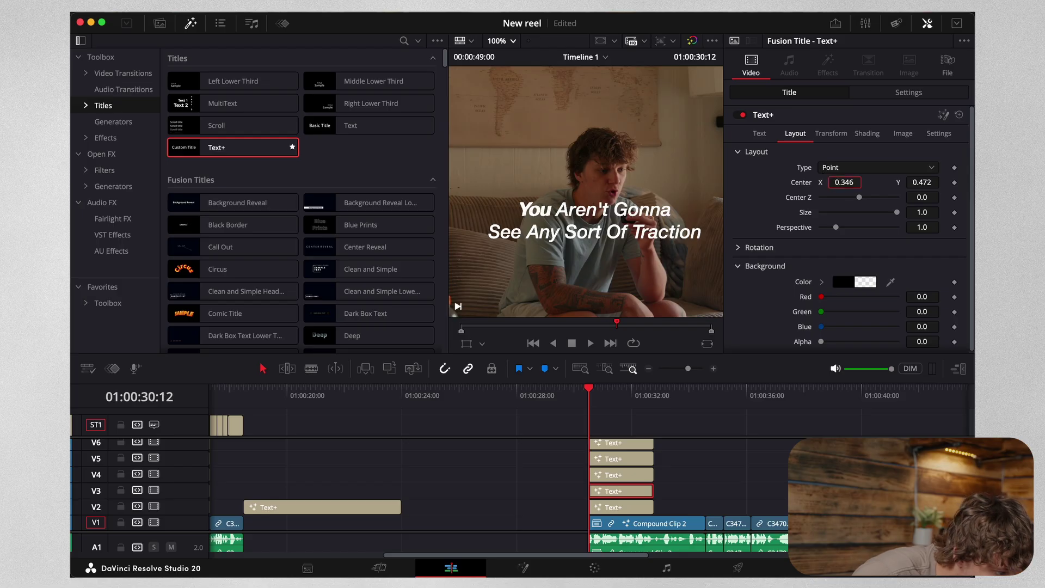
pyautogui.moveTo(921, 182)
pyautogui.mouseDown()
pyautogui.moveTo(888, 182)
pyautogui.moveTo(902, 182)
pyautogui.mouseUp()
pyautogui.press('super+z')
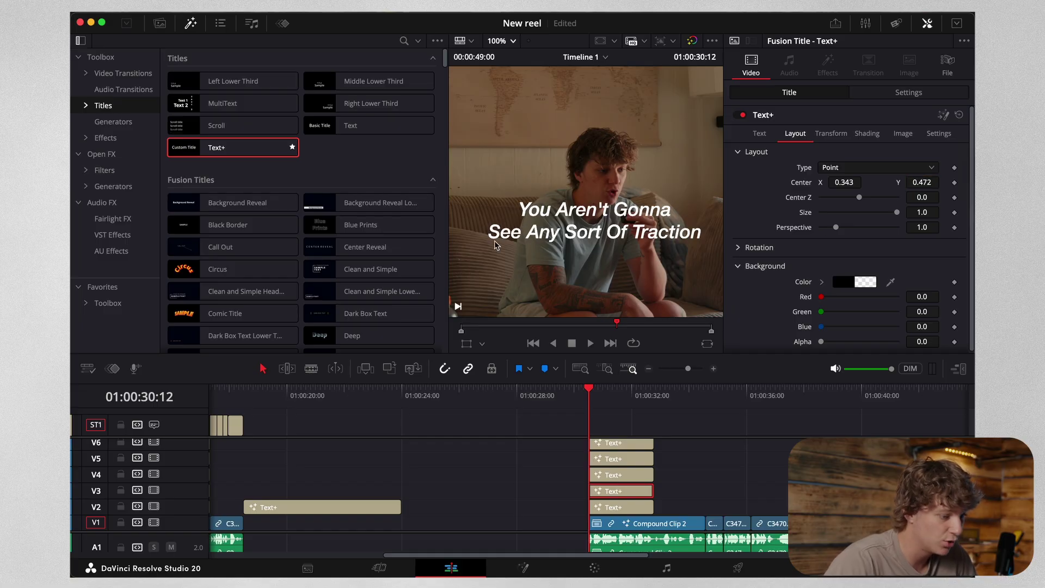
# Step: Copy the "You" title's center Y value of 0.472 to the title copies on V4 and V5
pyautogui.click(922, 182)
pyautogui.press('super+s')
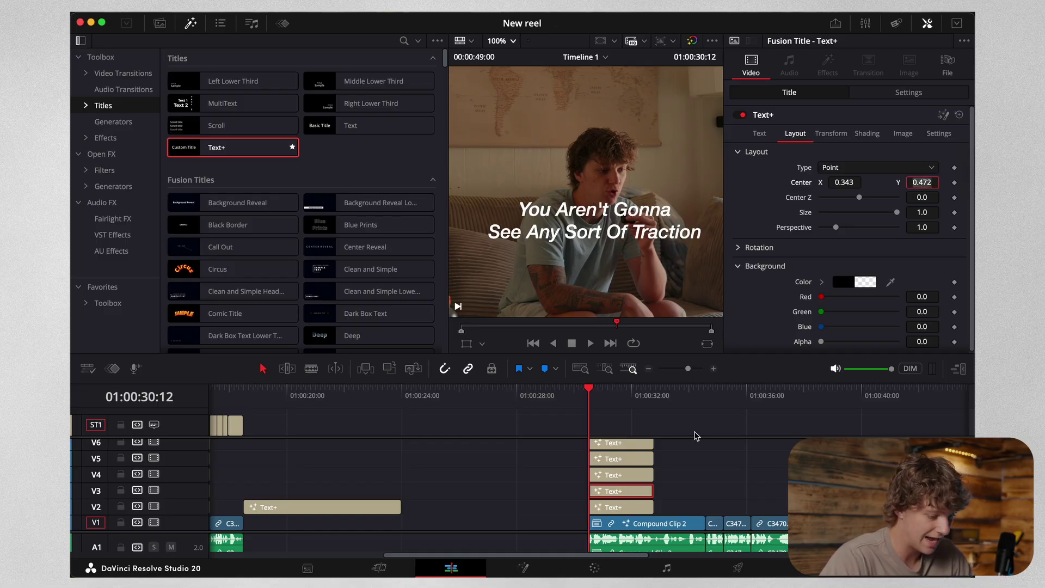
pyautogui.click(626, 476)
pyautogui.click(795, 133)
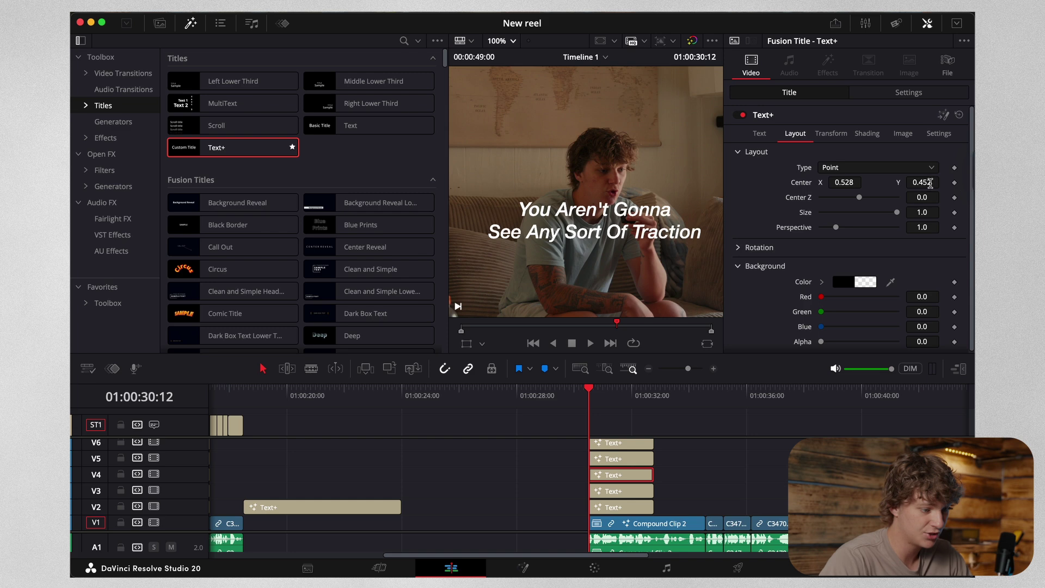
pyautogui.click(616, 458)
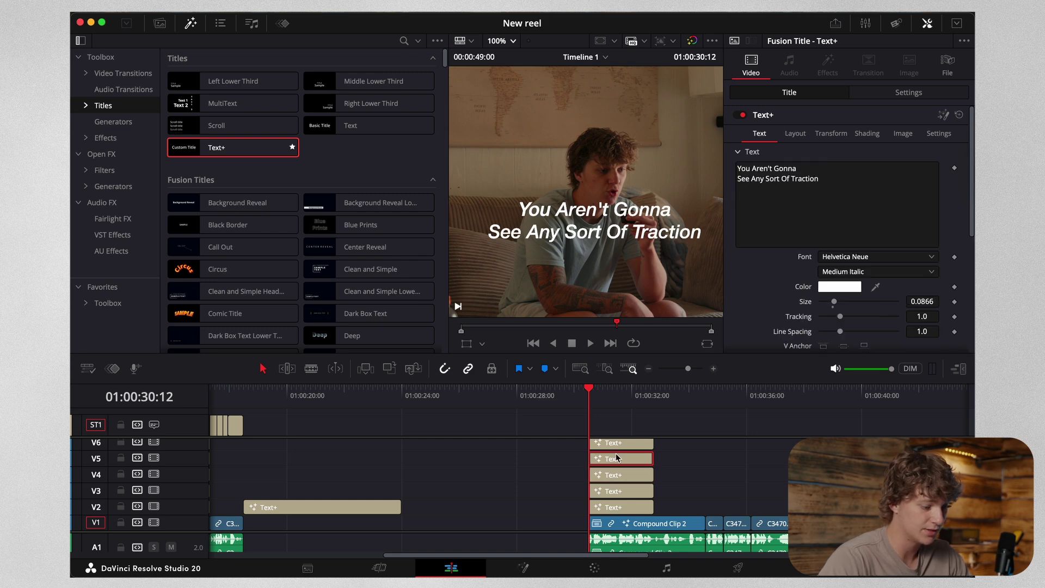
pyautogui.click(795, 134)
pyautogui.click(923, 187)
pyautogui.write('0.472')
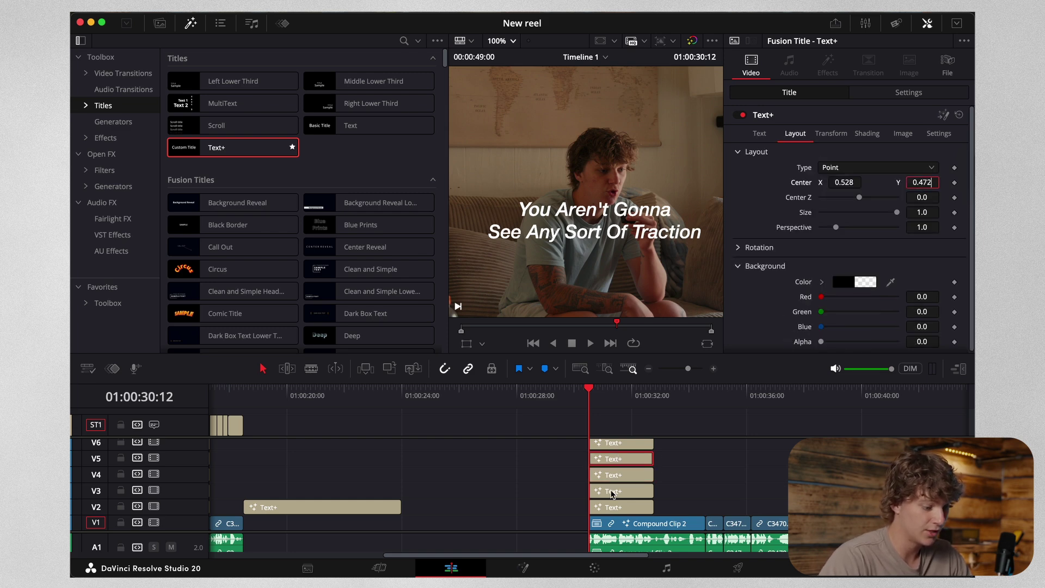
# Step: Replace the text of the title copy on V4 with "Aren't"
pyautogui.click(621, 493)
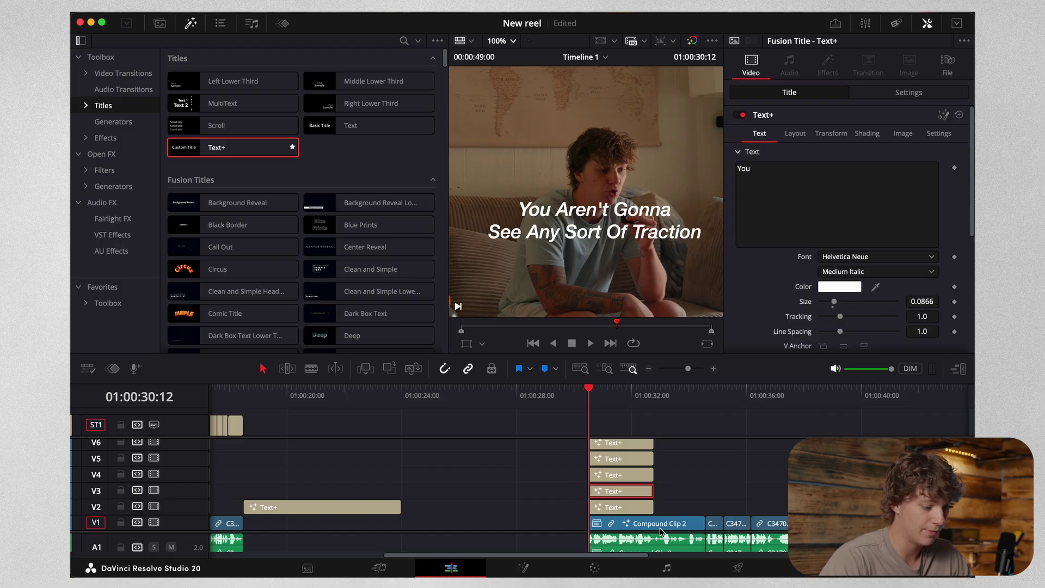
pyautogui.click(634, 475)
pyautogui.click(759, 134)
pyautogui.tripleClick(874, 209)
pyautogui.moveTo(873, 209); pyautogui.dragTo(851, 187)
pyautogui.press('super+a')
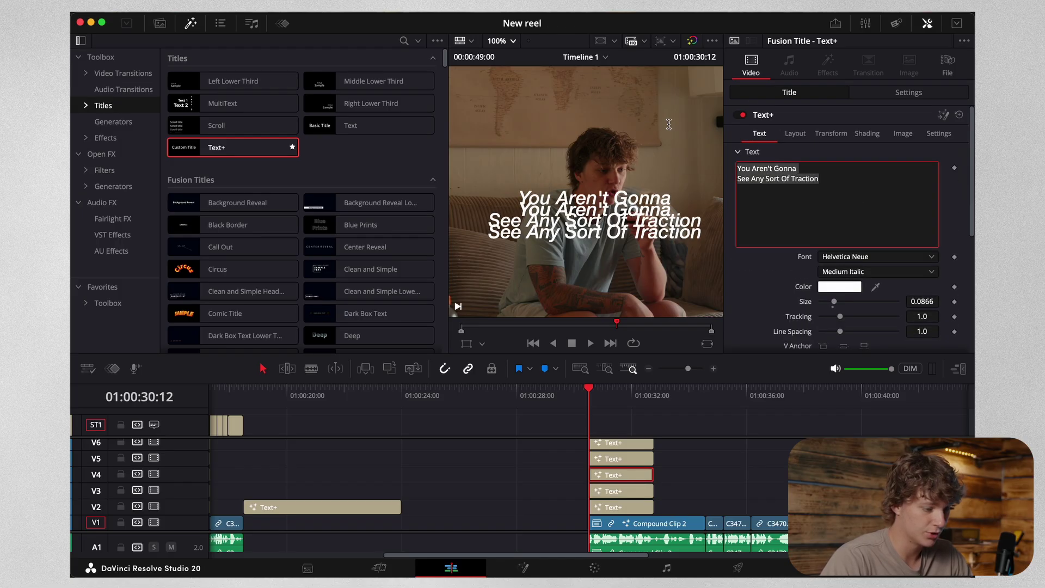
pyautogui.write("Aren't")
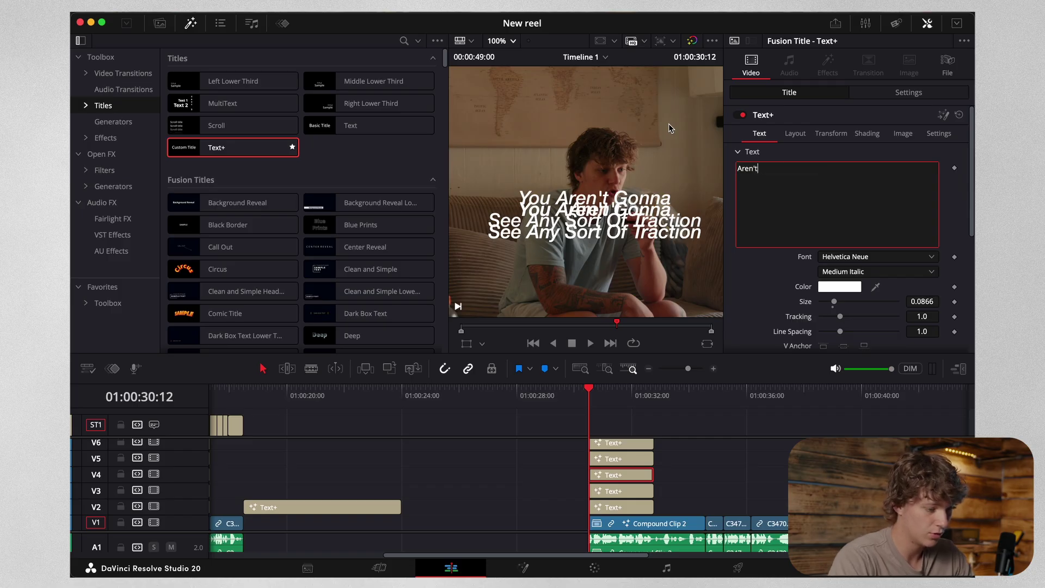
# Step: Change the V5 title copy's text to "Gonna" and set its center Y to 0.472
pyautogui.click(620, 459)
pyautogui.scroll(2, 654, 116)
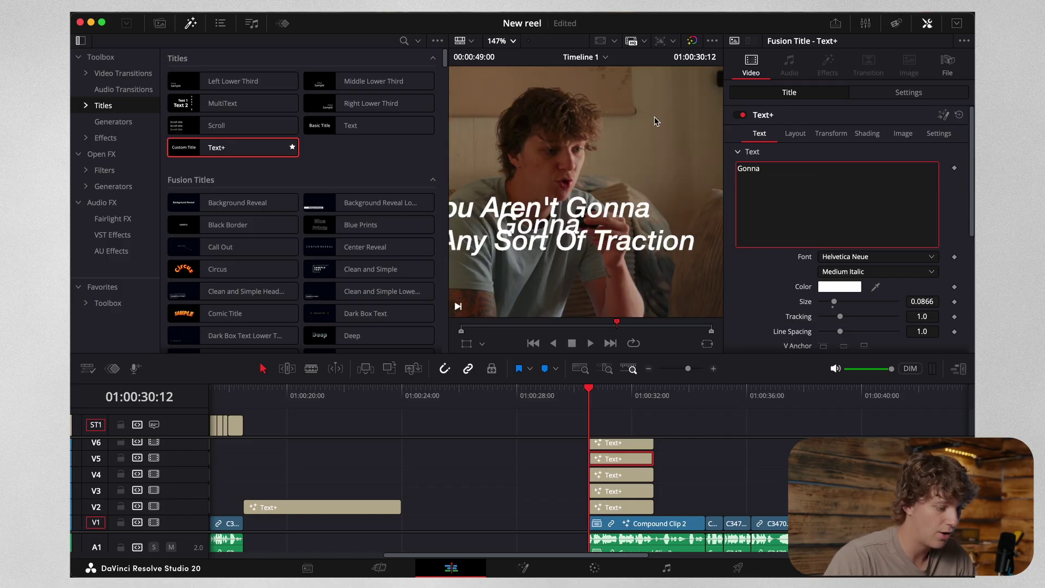
pyautogui.click(799, 139)
pyautogui.doubleClick(925, 183)
pyautogui.write('0.472')
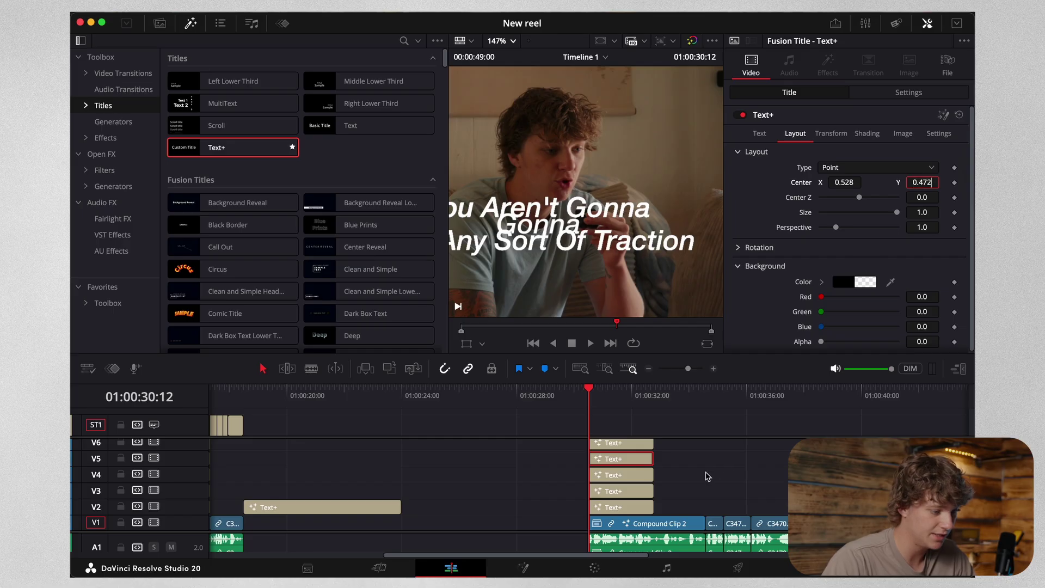
pyautogui.click(632, 460)
pyautogui.click(619, 460)
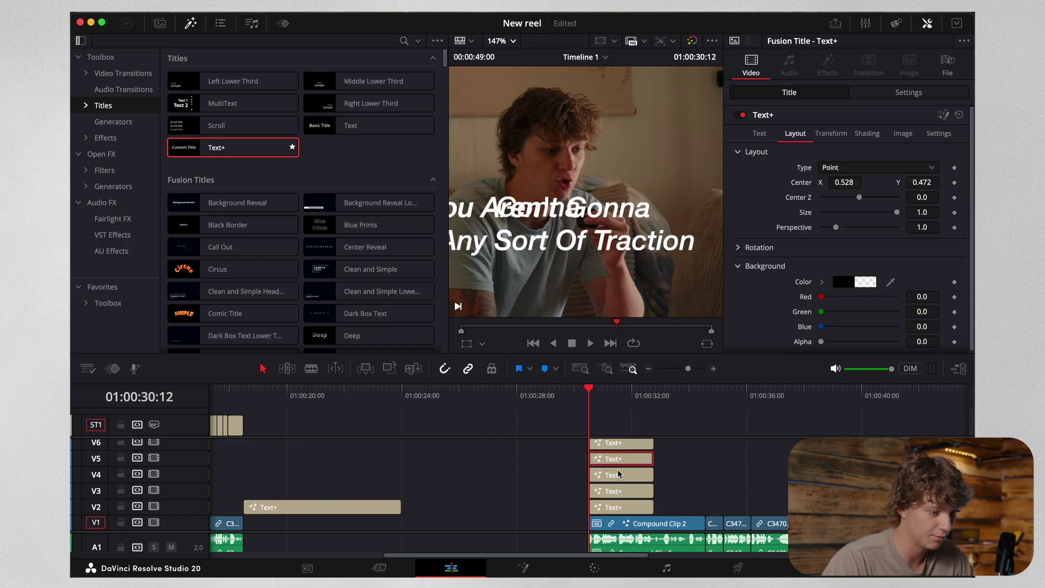
pyautogui.click(760, 133)
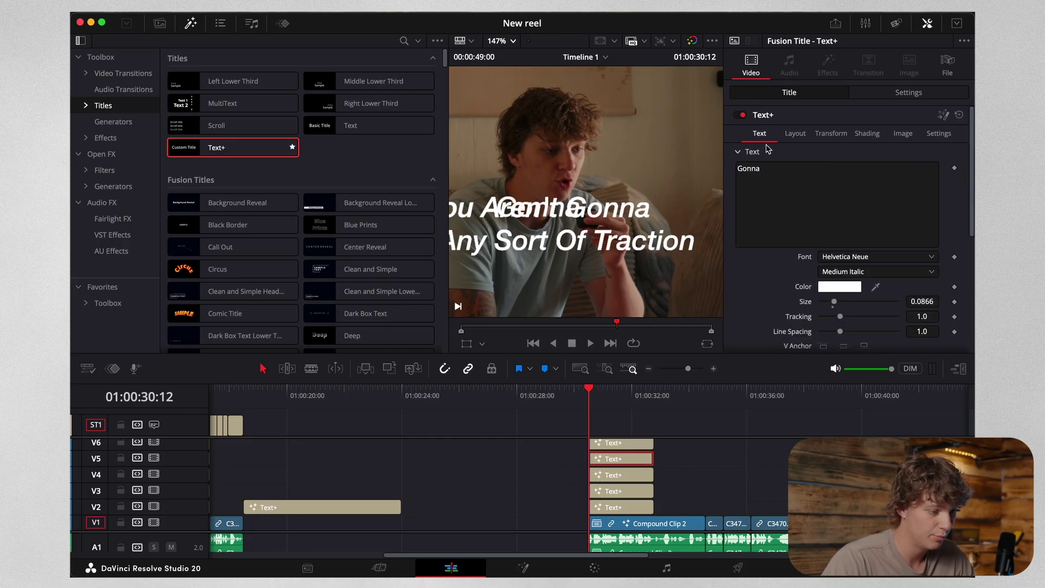
# Step: Align the "Gonna" title on V5 over the full caption's matching word at center X 0.675
pyautogui.click(795, 134)
pyautogui.moveTo(843, 183); pyautogui.dragTo(923, 183)
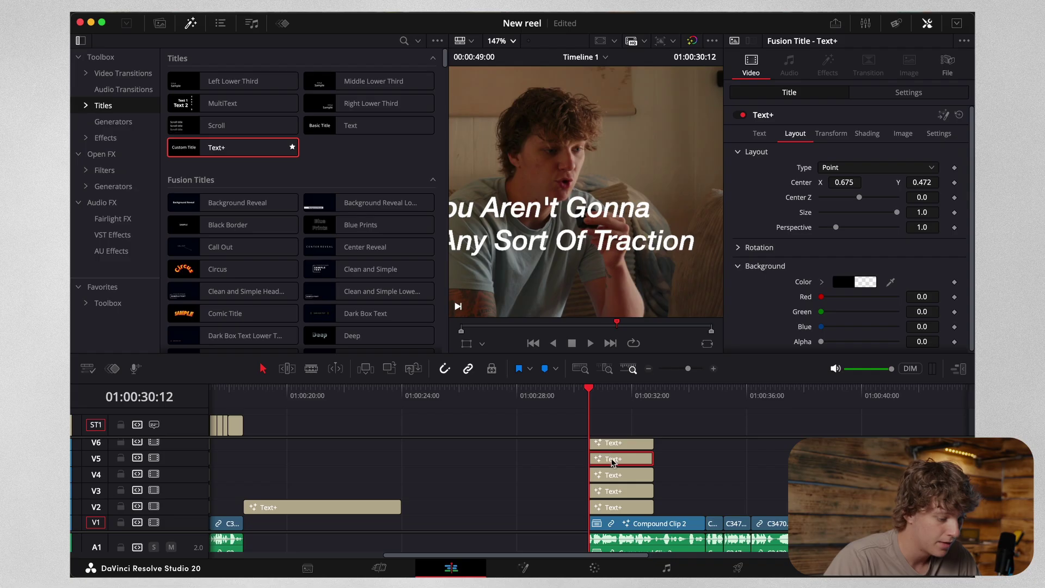
pyautogui.scroll(3, 613, 462)
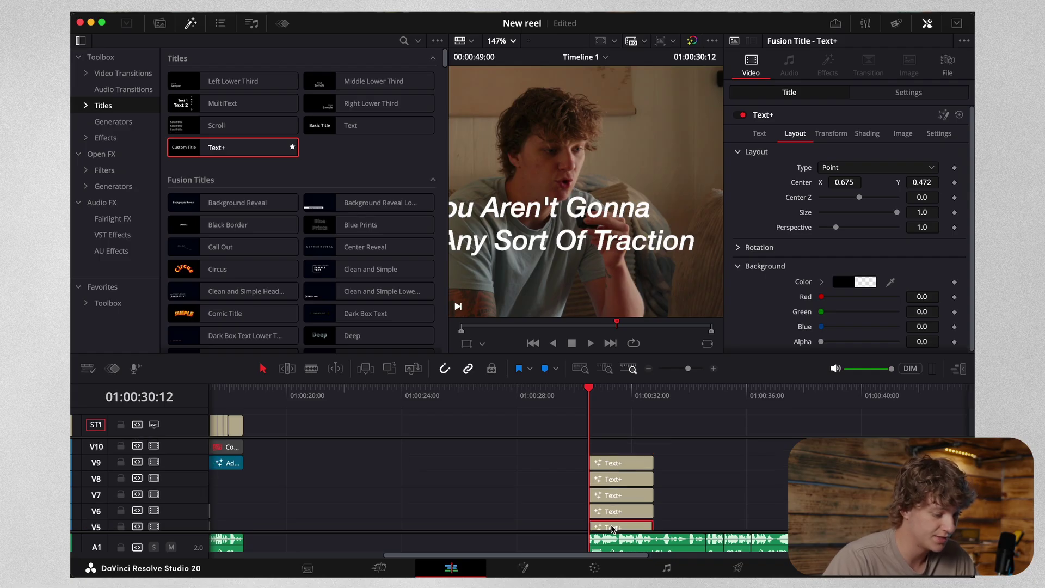
pyautogui.scroll(-3, 612, 525)
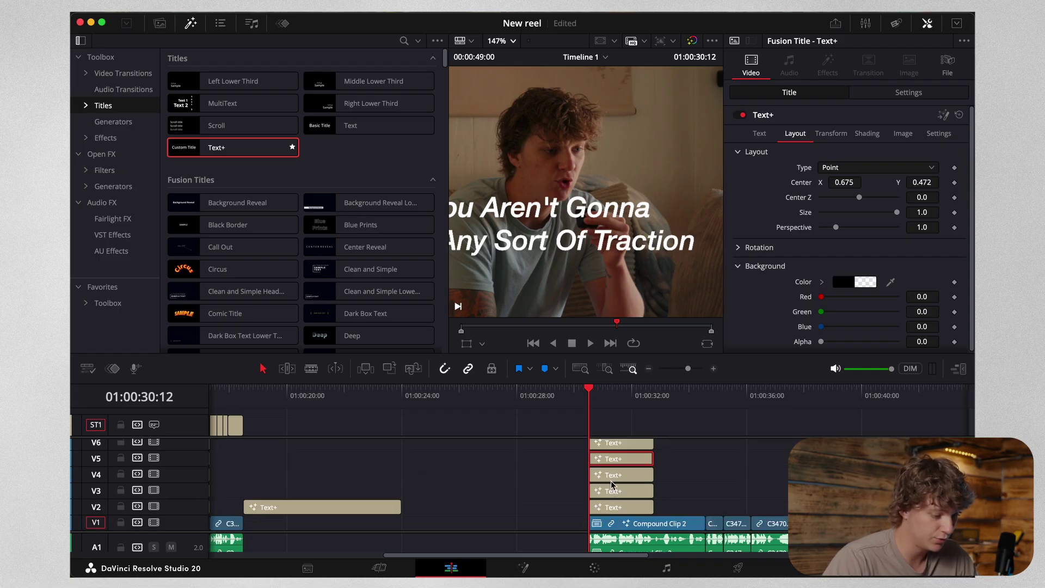
# Step: Disable the word titles on V3, V4 and V5 and show the text of the full caption on V2
pyautogui.click(609, 493)
pyautogui.click(616, 509)
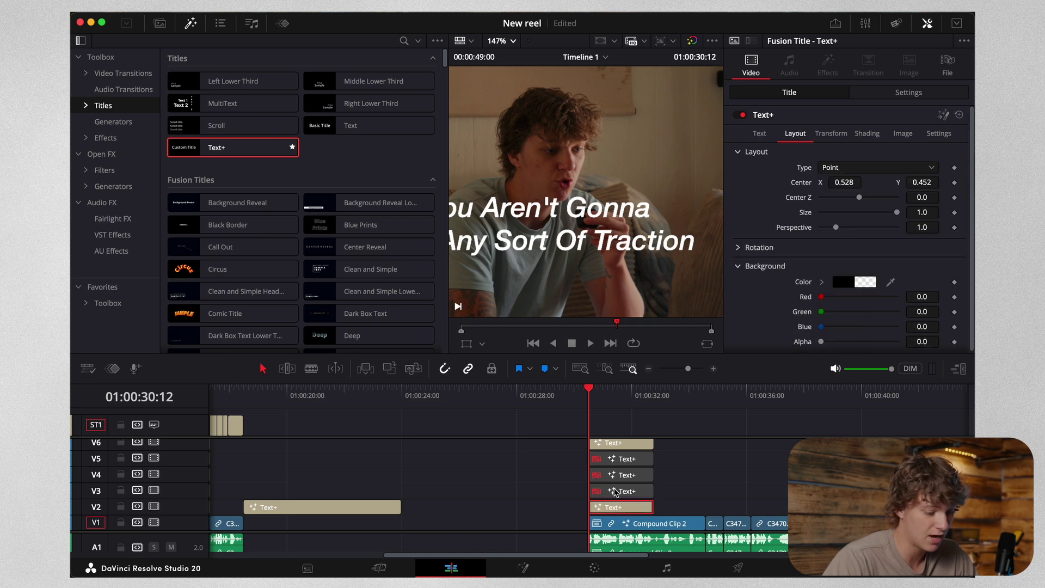
pyautogui.click(759, 133)
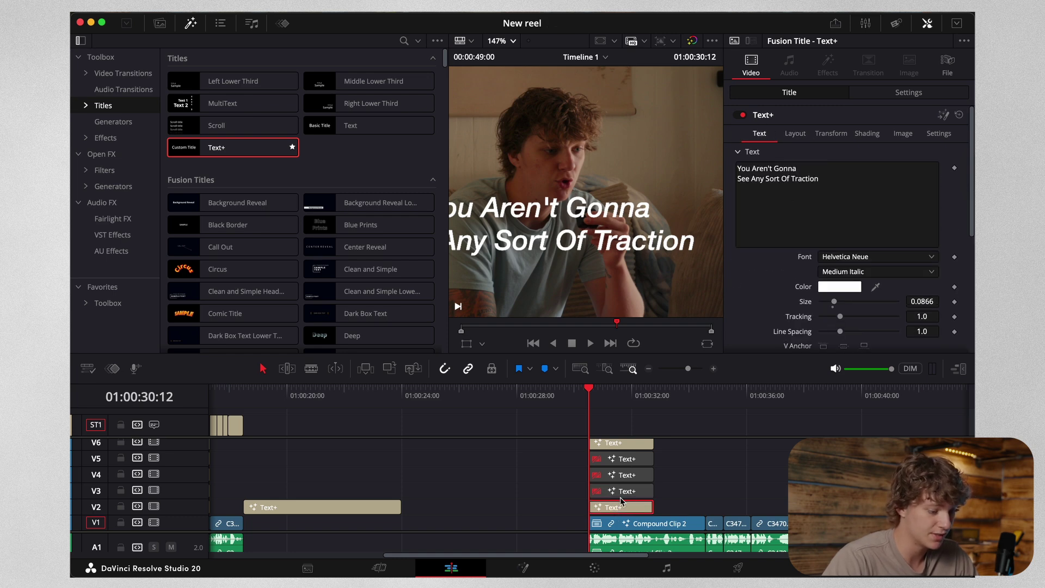
# Step: Replace the text of the title copy on V6 with "See"
pyautogui.scroll(3, 612, 501)
pyautogui.click(613, 511)
pyautogui.click(851, 182)
pyautogui.press('super+a')
pyautogui.write('See')
# Step: Align the "See" title over the first word of the caption's second line at center X 0.249, Y 0.433
pyautogui.click(798, 146)
pyautogui.moveTo(932, 183)
pyautogui.mouseDown()
pyautogui.moveTo(871, 183)
pyautogui.moveTo(922, 183)
pyautogui.mouseUp()
pyautogui.hscroll(-4, 634, 289)
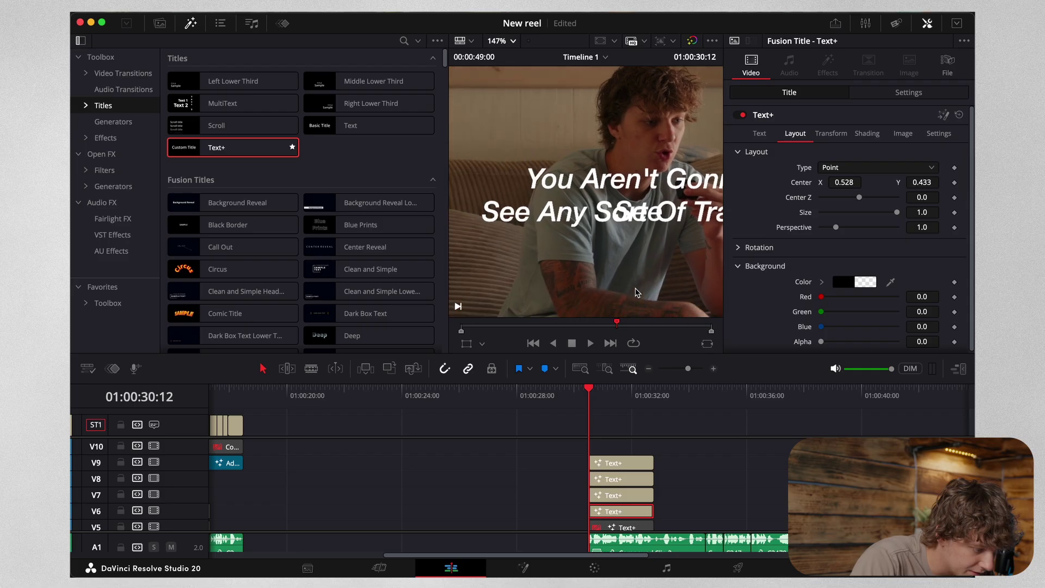
pyautogui.moveTo(843, 182); pyautogui.dragTo(800, 181)
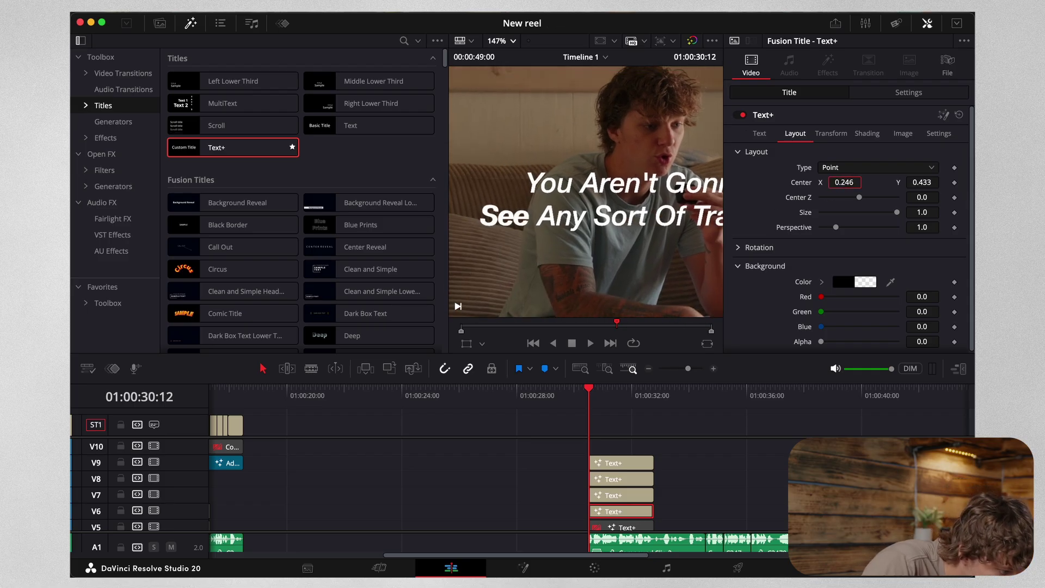
pyautogui.moveTo(925, 183); pyautogui.dragTo(925, 183)
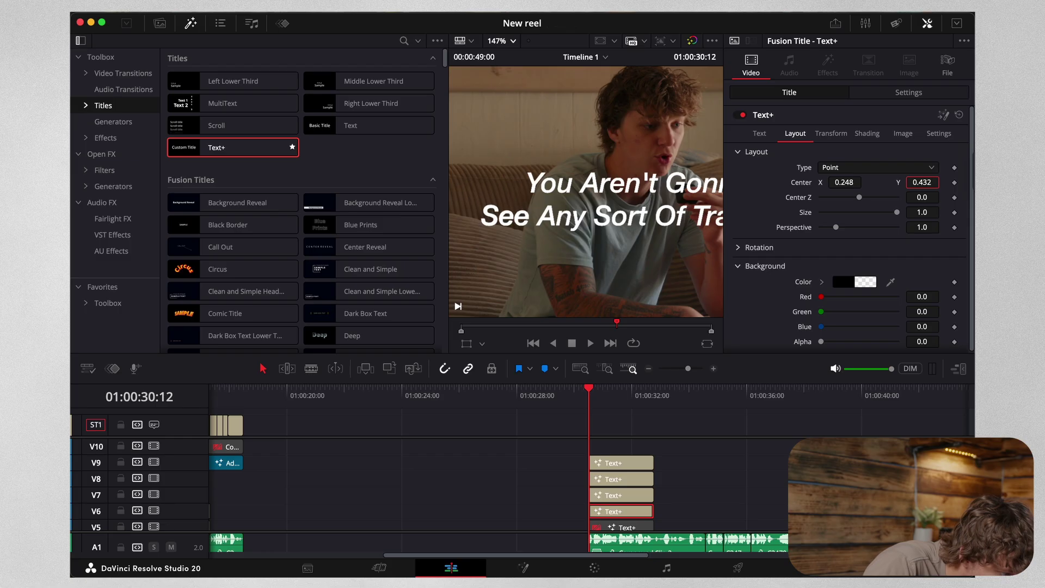
pyautogui.moveTo(838, 183); pyautogui.dragTo(838, 183)
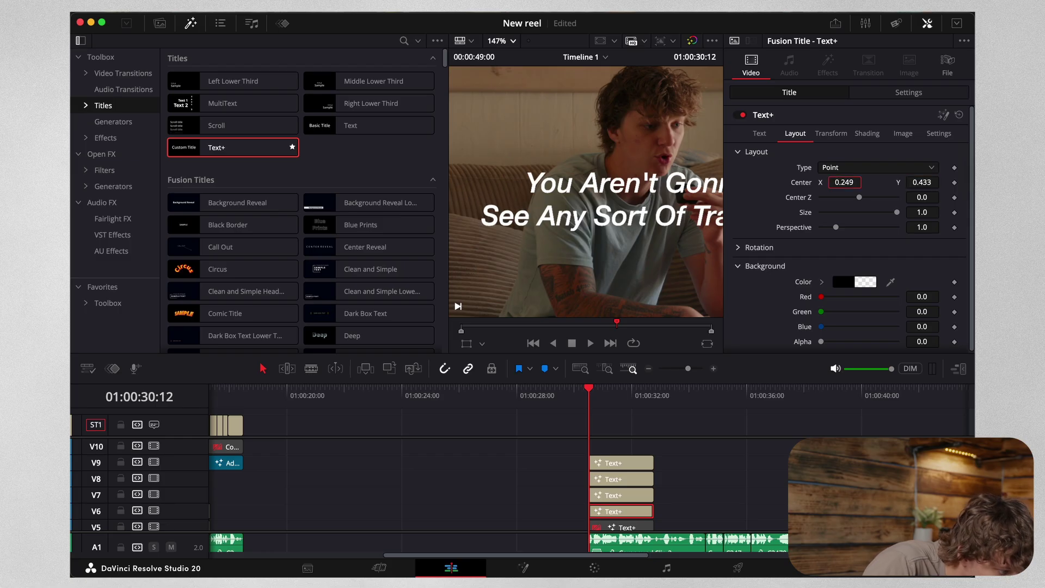
pyautogui.click(920, 183)
# Step: Disable the title copies on V6 through V9
pyautogui.hotkey('ctrl', 's')
pyautogui.click(677, 431)
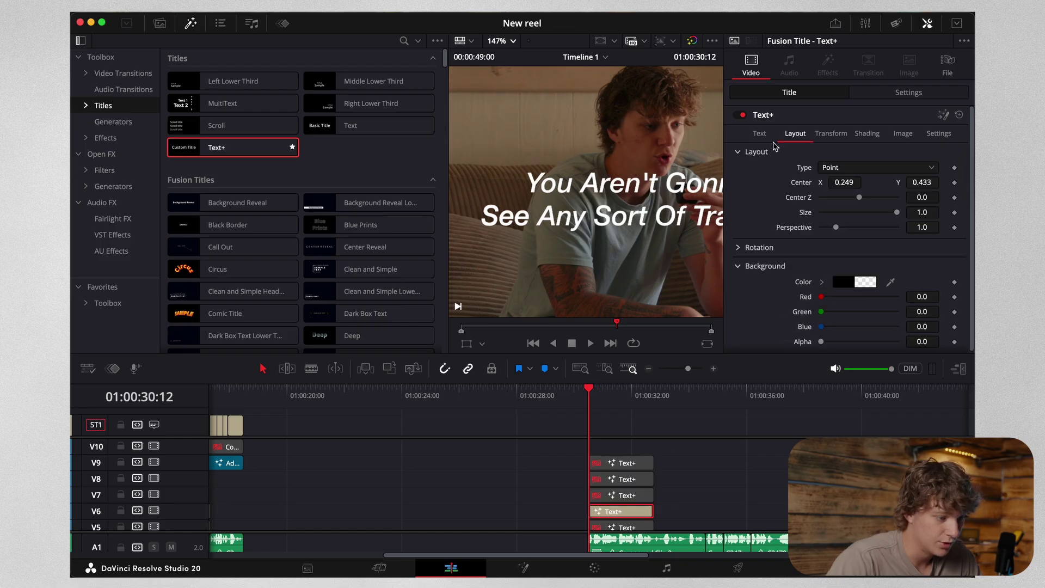
pyautogui.click(760, 133)
pyautogui.press('d')
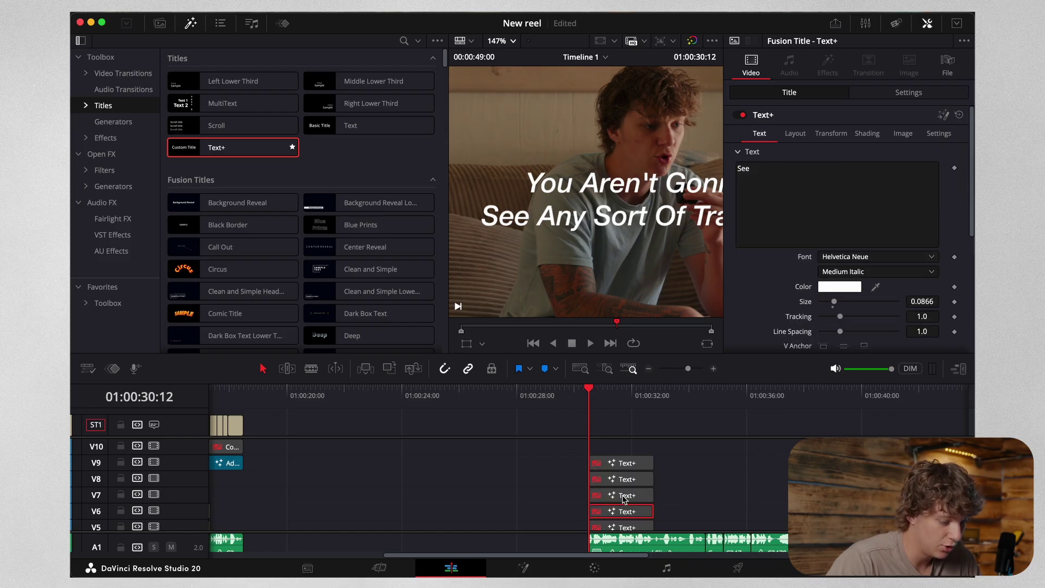
# Step: Re-enable the V7 title copy, change its text to "Any" and shift it horizontally over the caption's matching word
pyautogui.click(626, 496)
pyautogui.press('d')
pyautogui.click(759, 134)
pyautogui.click(867, 210)
pyautogui.hotkey('ctrl', 'a')
pyautogui.write('Any')
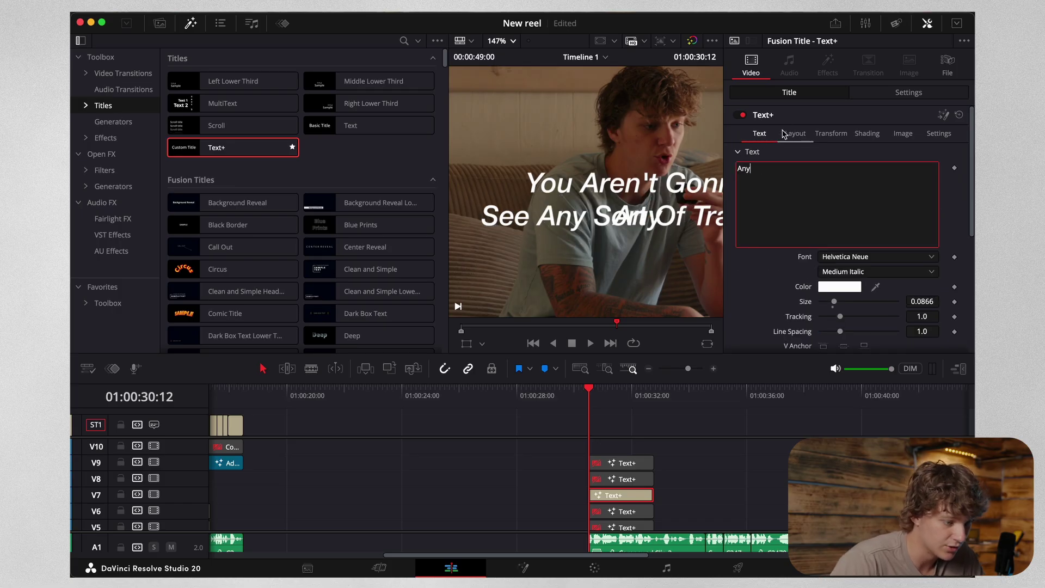
pyautogui.click(792, 133)
pyautogui.moveTo(844, 182)
pyautogui.mouseDown()
pyautogui.moveTo(776, 183)
pyautogui.moveTo(825, 181)
pyautogui.mouseUp()
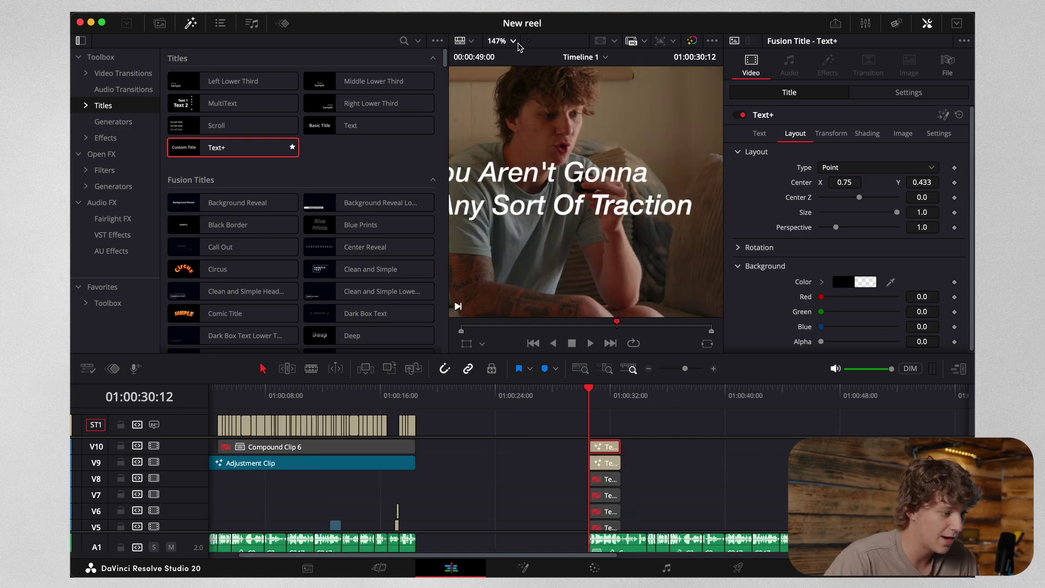
# Step: Fit the whole frame in the viewer and re-enable the disabled word titles above V2
pyautogui.click(513, 42)
pyautogui.click(532, 69)
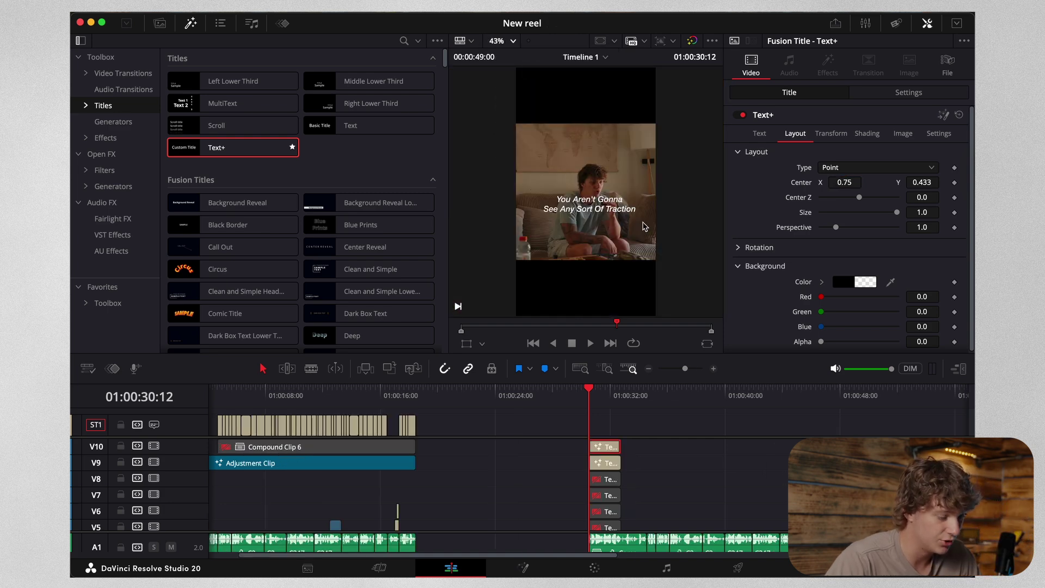
pyautogui.moveTo(605, 457)
pyautogui.mouseDown()
pyautogui.moveTo(611, 510)
pyautogui.moveTo(609, 464)
pyautogui.mouseUp()
pyautogui.moveTo(608, 511); pyautogui.dragTo(609, 455)
pyautogui.press('d')
pyautogui.click(606, 450)
pyautogui.press('d')
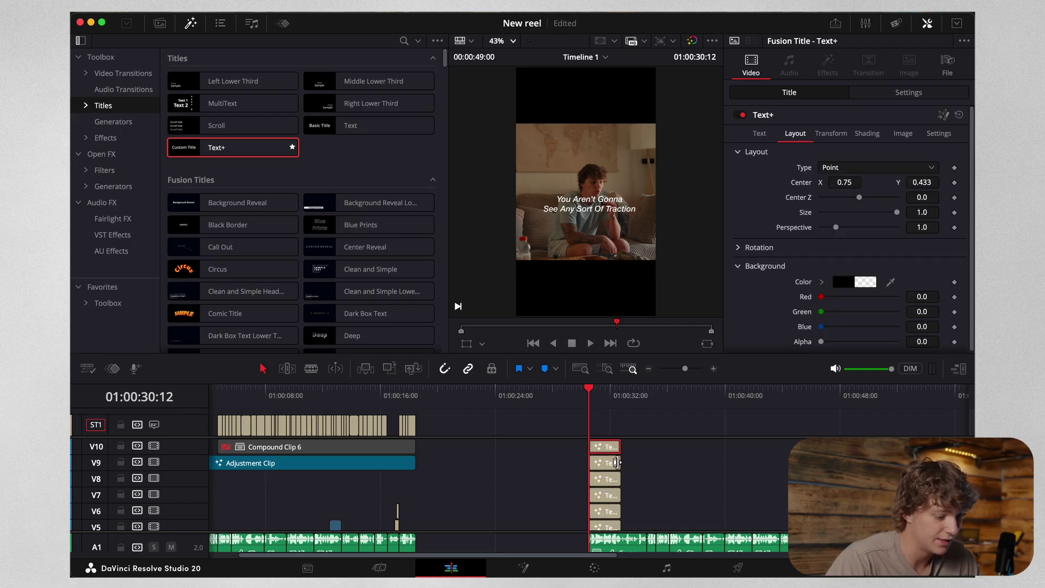
# Step: Move the stacked word titles down one track so "You" takes the full caption's place on V2
pyautogui.scroll(-5, 622, 458)
pyautogui.click(713, 369)
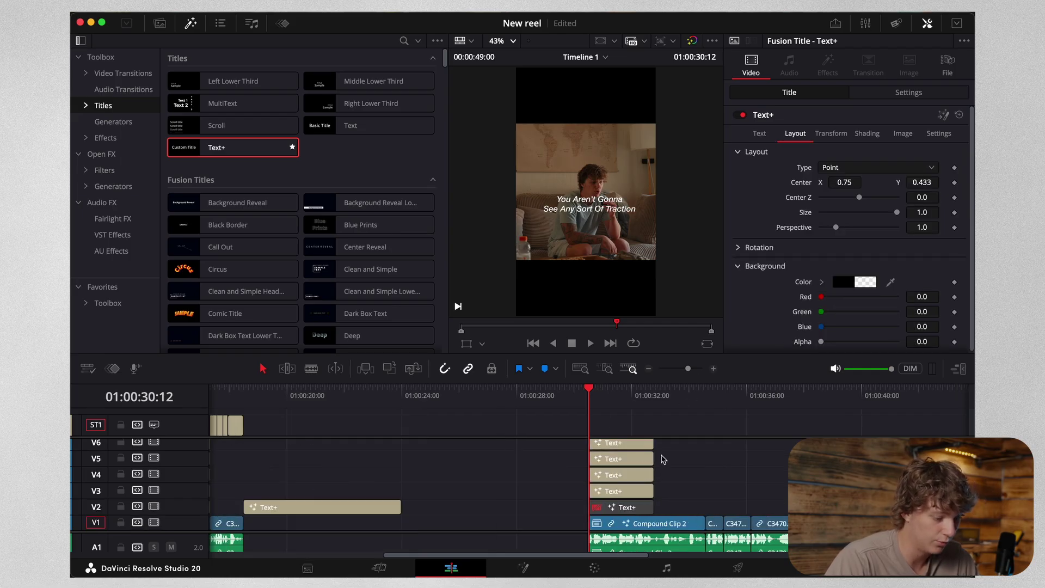
pyautogui.moveTo(674, 508); pyautogui.dragTo(591, 430)
pyautogui.moveTo(626, 495); pyautogui.dragTo(627, 505)
pyautogui.click(626, 504)
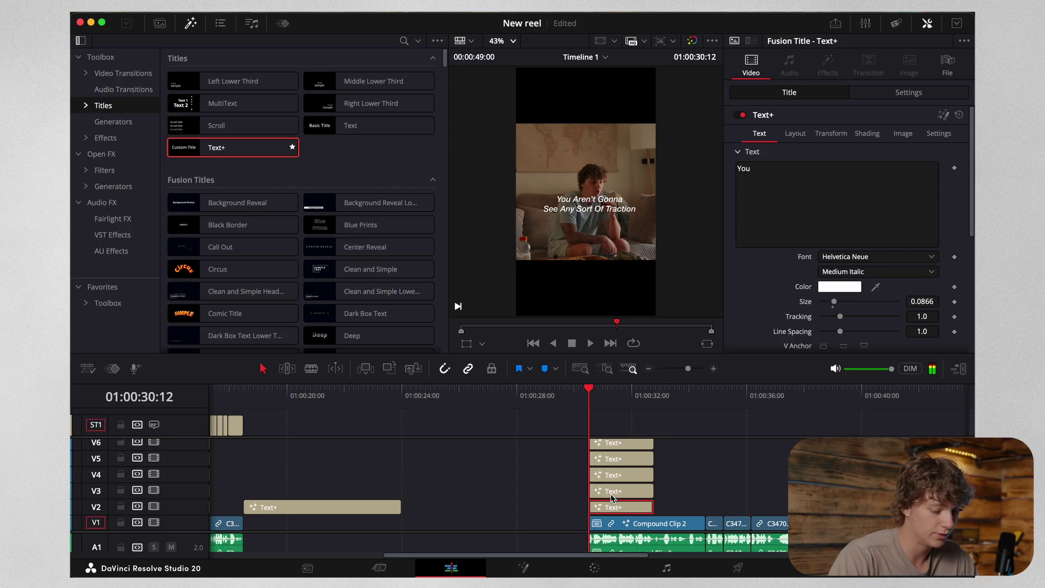
# Step: Trim the start of the "Aren't" title on V3 to 01:00:30:16
pyautogui.click(612, 493)
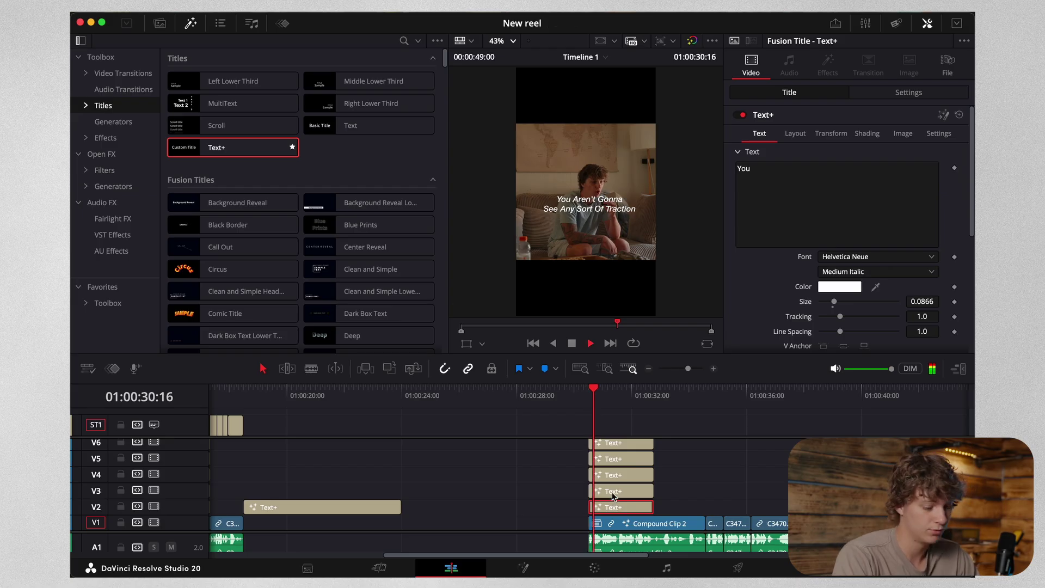
pyautogui.press('super+b')
pyautogui.press('BackSpace')
pyautogui.click(612, 492)
# Step: Trim the start of the "Gonna" title on V4 to 01:00:30:23
pyautogui.press('Right')
pyautogui.press('Right')
pyautogui.press('Right')
pyautogui.press('Right')
pyautogui.press('Right')
pyautogui.press('Right')
pyautogui.click(612, 475)
pyautogui.press('Right')
pyautogui.moveTo(613, 478); pyautogui.dragTo(627, 477)
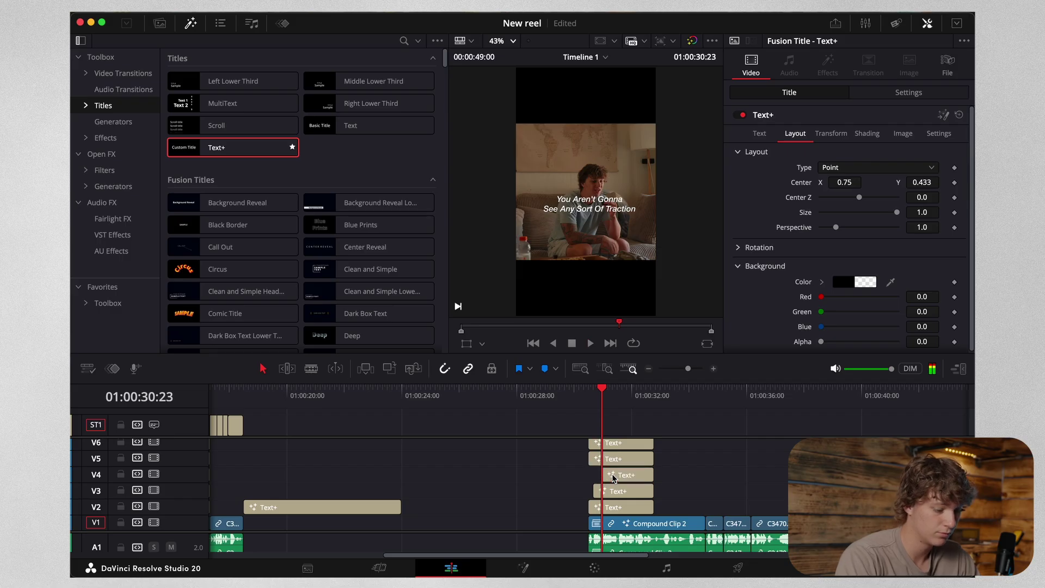
# Step: Trim the start of the "See" title on V5 to 01:00:31:07
pyautogui.click(621, 460)
pyautogui.press('Right')
pyautogui.press('Right')
pyautogui.press('Right')
pyautogui.press('Right')
pyautogui.press('super+b')
pyautogui.press('BackSpace')
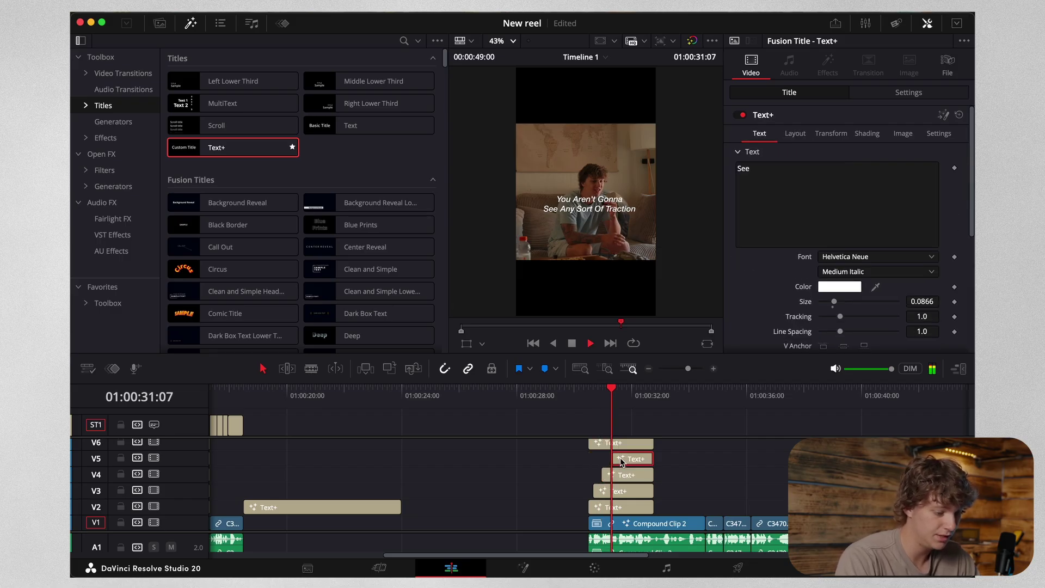
# Step: Trim the start of the "Any" title on V6 to 01:00:31:11
pyautogui.scroll(1, 633, 463)
pyautogui.click(632, 449)
pyautogui.press('super+b')
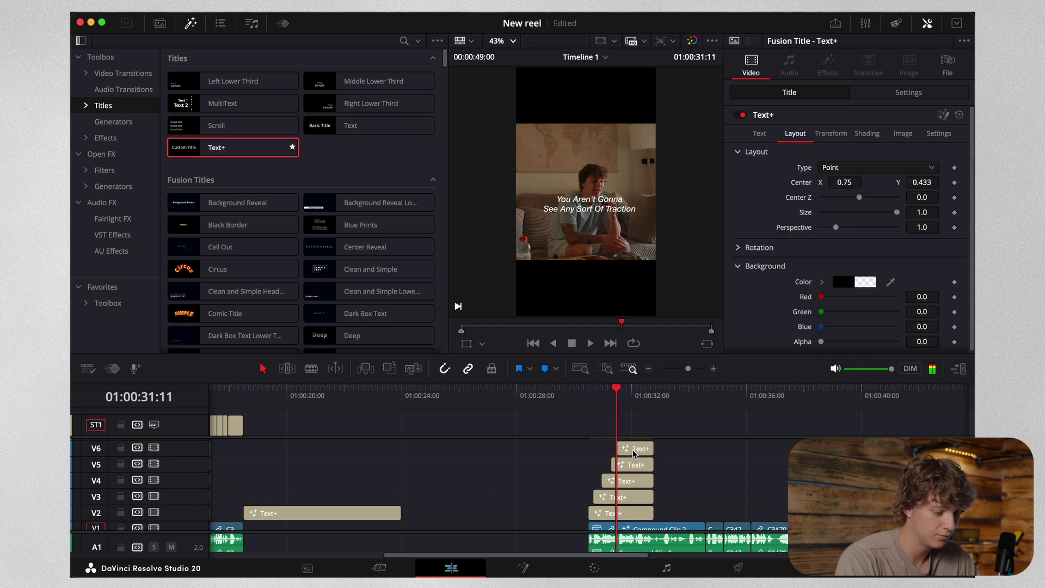
pyautogui.press('BackSpace')
pyautogui.click(632, 449)
# Step: Trim the start of the "Sort" title on V7 to the moment its word is spoken
pyautogui.press('Right')
pyautogui.press('Right')
pyautogui.press('Right')
pyautogui.scroll(3, 632, 449)
pyautogui.click(633, 458)
pyautogui.press('Right')
pyautogui.press('Right')
pyautogui.press('Right')
pyautogui.press('Right')
pyautogui.press('Right')
pyautogui.press('Right')
pyautogui.press('Right')
pyautogui.press('super+b')
pyautogui.press('BackSpace')
# Step: Trim the start of the "Of" title on V8 to the moment its word is spoken
pyautogui.click(638, 468)
pyautogui.press('Right')
pyautogui.press('Right')
pyautogui.press('Right')
pyautogui.scroll(2, 638, 468)
pyautogui.click(640, 467)
pyautogui.press('super+b')
pyautogui.press('BackSpace')
# Step: Trim the start of the "Traction" title on V9 to 01:00:32:04
pyautogui.press('Right')
pyautogui.press('Right')
pyautogui.press('Right')
pyautogui.press('Right')
pyautogui.click(641, 448)
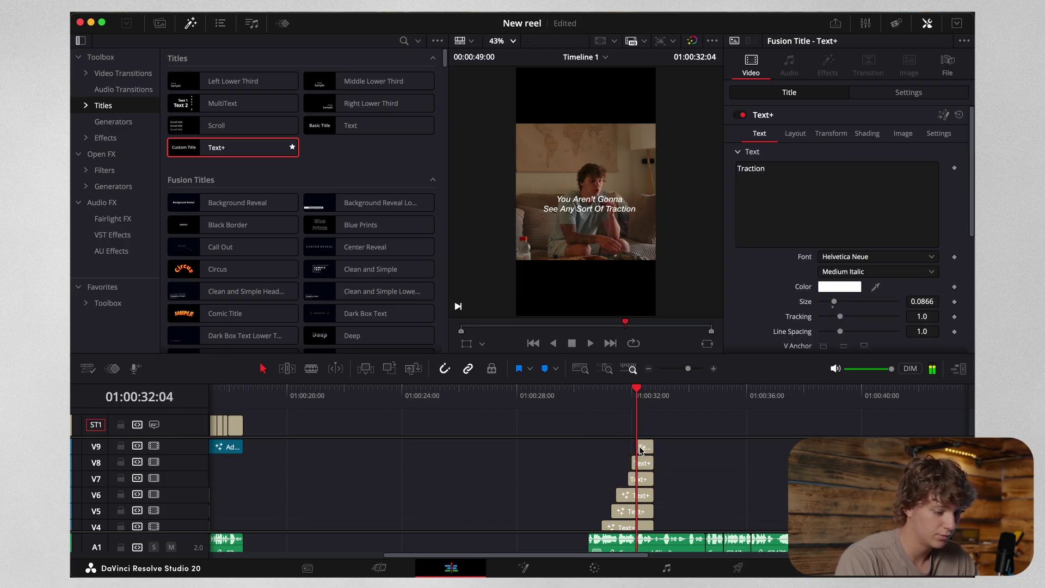
# Step: Play the reel from its start to examine the caption styling in the opening clip
pyautogui.scroll(-3, 660, 478)
pyautogui.click(647, 369)
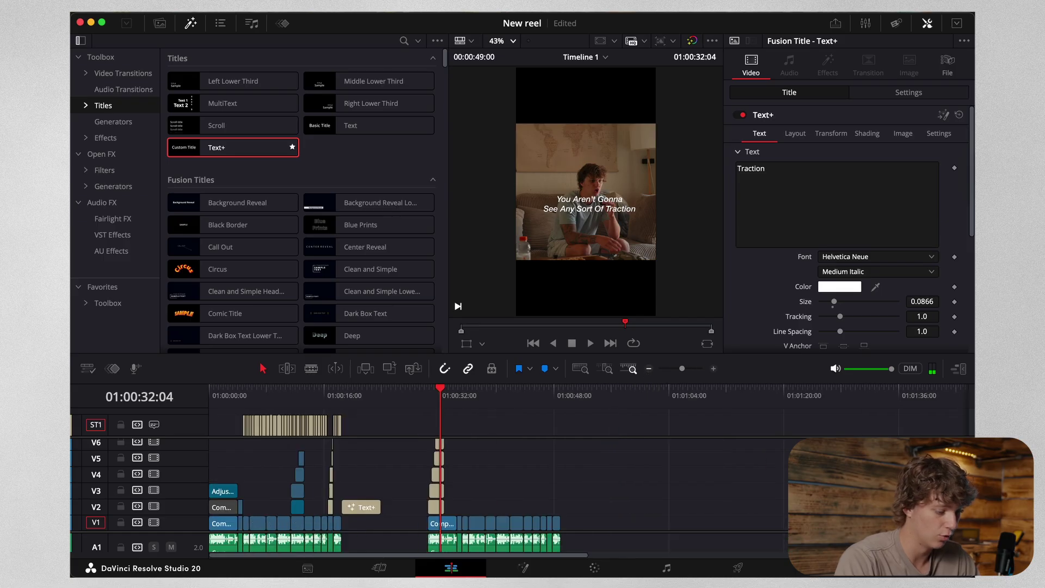
pyautogui.press('Home')
pyautogui.press('space')
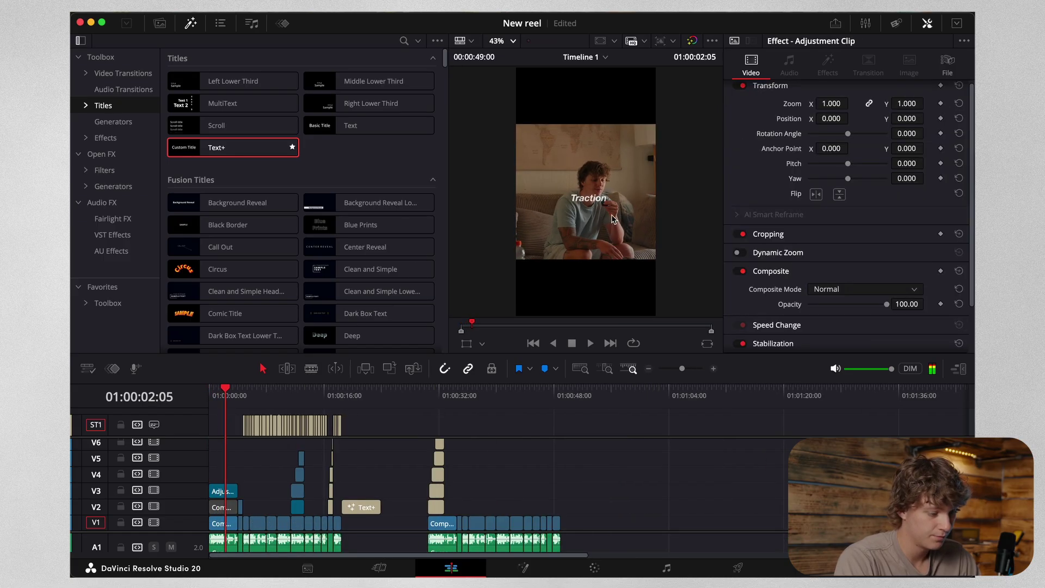
pyautogui.click(714, 369)
pyautogui.click(713, 370)
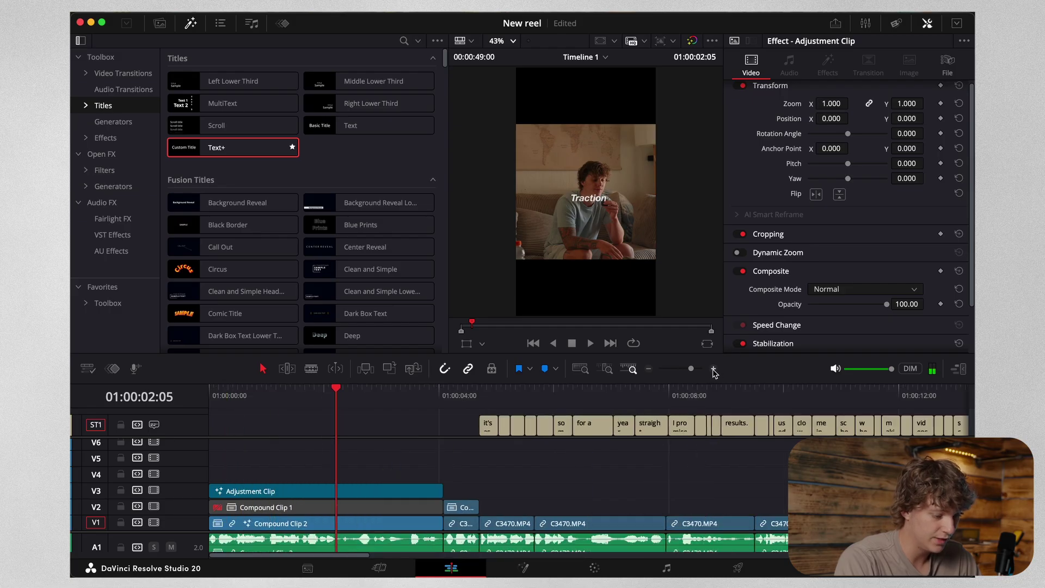
pyautogui.click(648, 370)
pyautogui.click(647, 370)
# Step: Return to the title stack at 01:00:32:15 and set the "Aren't" title on V3 to Bold Italic
pyautogui.click(653, 401)
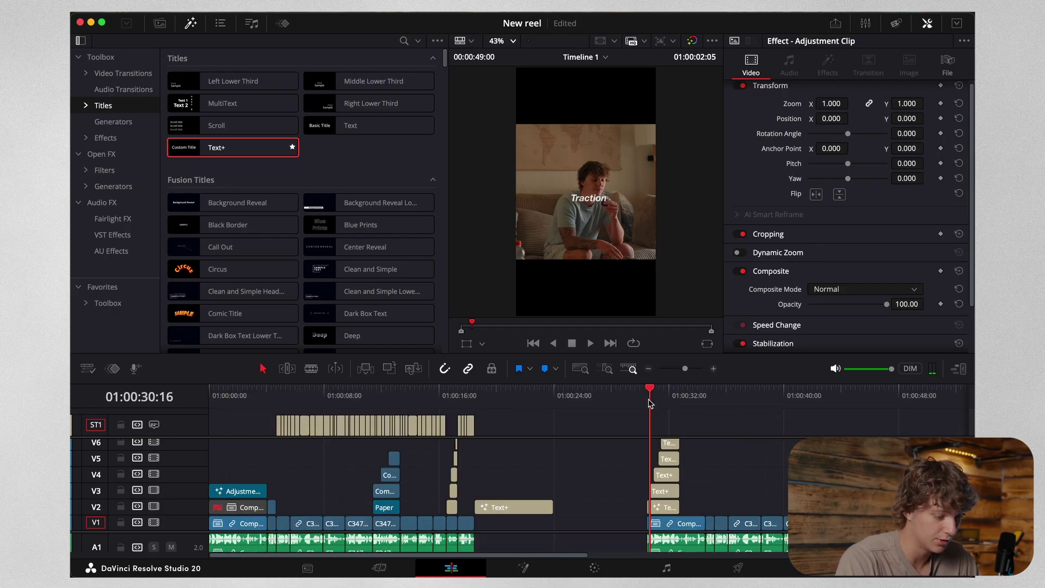
pyautogui.click(714, 369)
pyautogui.click(607, 508)
pyautogui.click(815, 402)
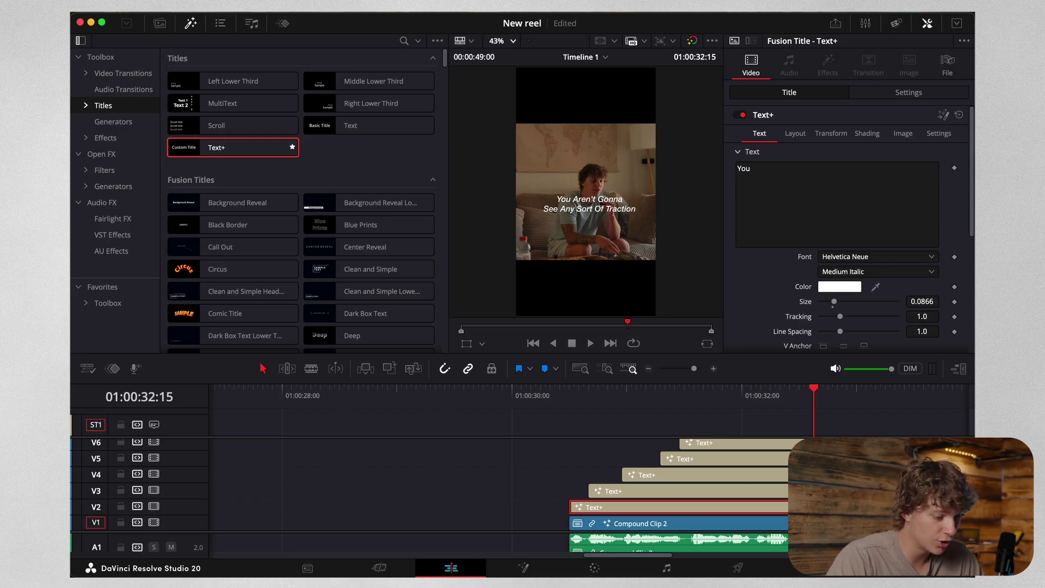
pyautogui.click(783, 491)
pyautogui.click(841, 272)
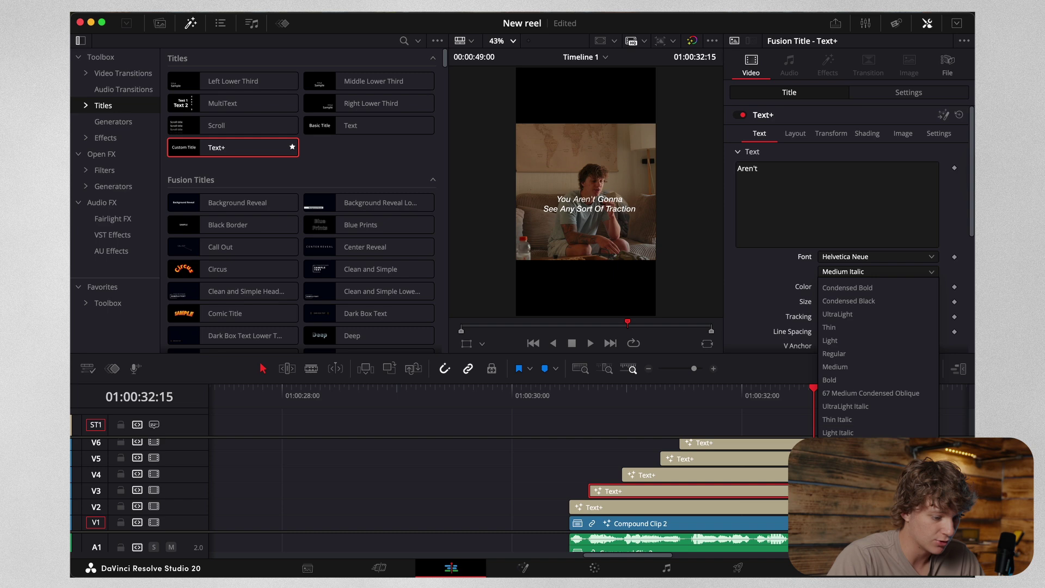
pyautogui.click(841, 472)
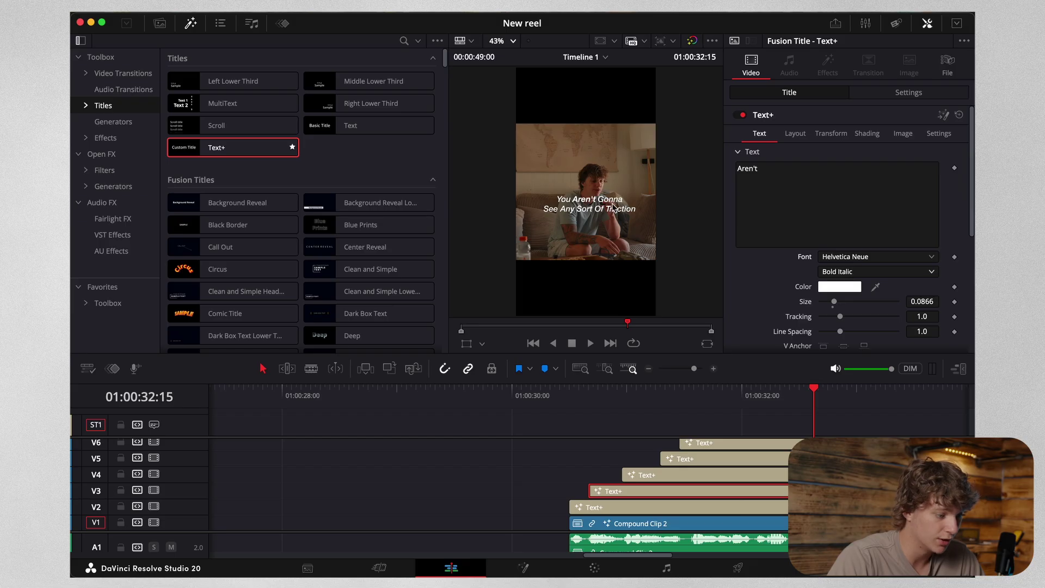
# Step: Set the "Traction" title on V9 to Bold Italic
pyautogui.scroll(4, 816, 484)
pyautogui.click(817, 462)
pyautogui.click(846, 275)
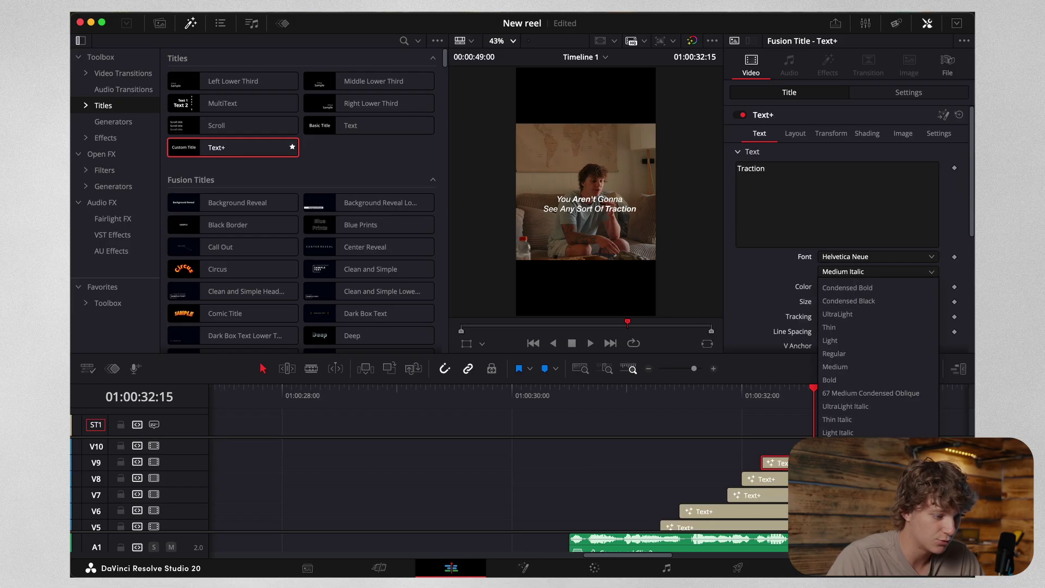
pyautogui.click(838, 471)
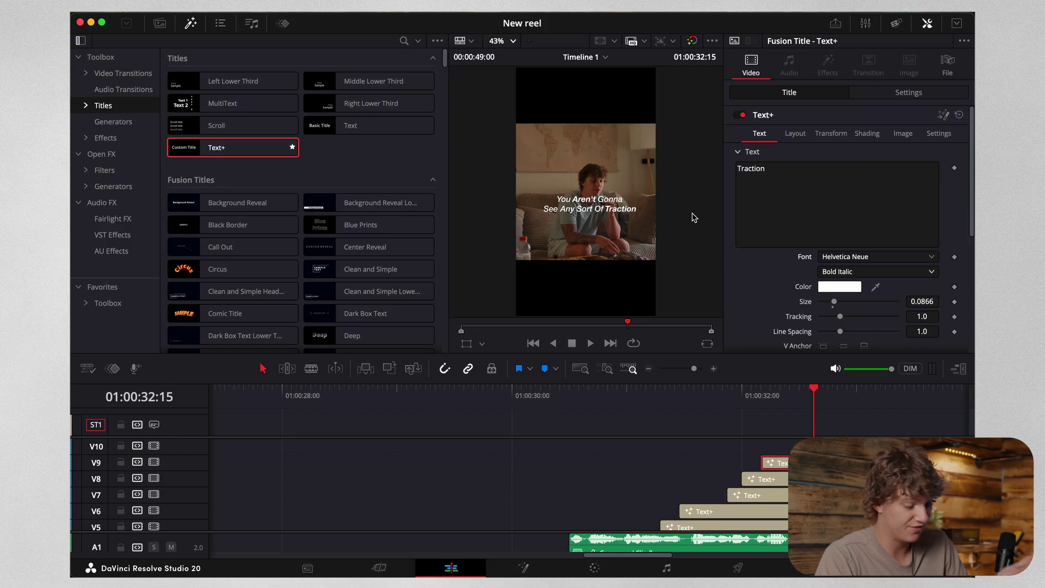
# Step: Disable the "Traction", "Of" and "Sort" titles on V9, V8 and V7
pyautogui.press('d')
pyautogui.click(817, 478)
pyautogui.press('d')
pyautogui.click(816, 495)
pyautogui.press('d')
pyautogui.scroll(-3, 817, 490)
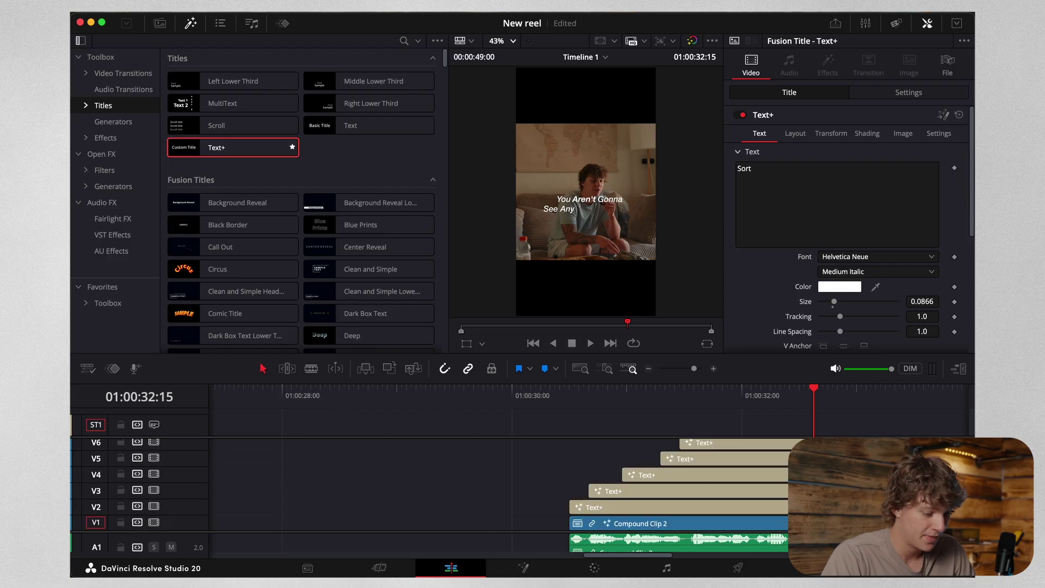
pyautogui.scroll(3, 816, 486)
pyautogui.click(649, 368)
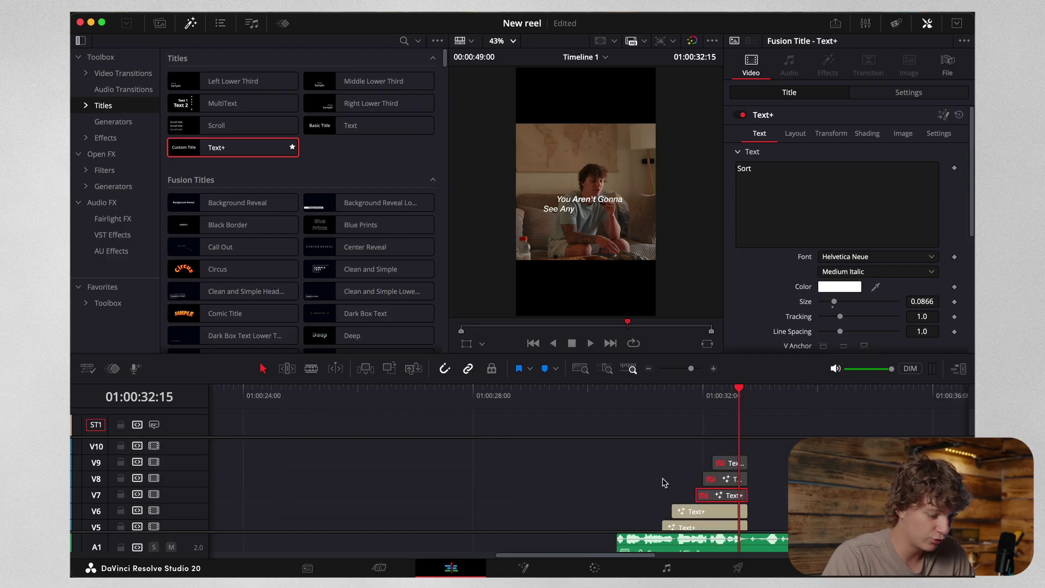
# Step: Disable the word titles on V6 down to V3 and select the "You" title on V2
pyautogui.press('super+z')
pyautogui.click(717, 457)
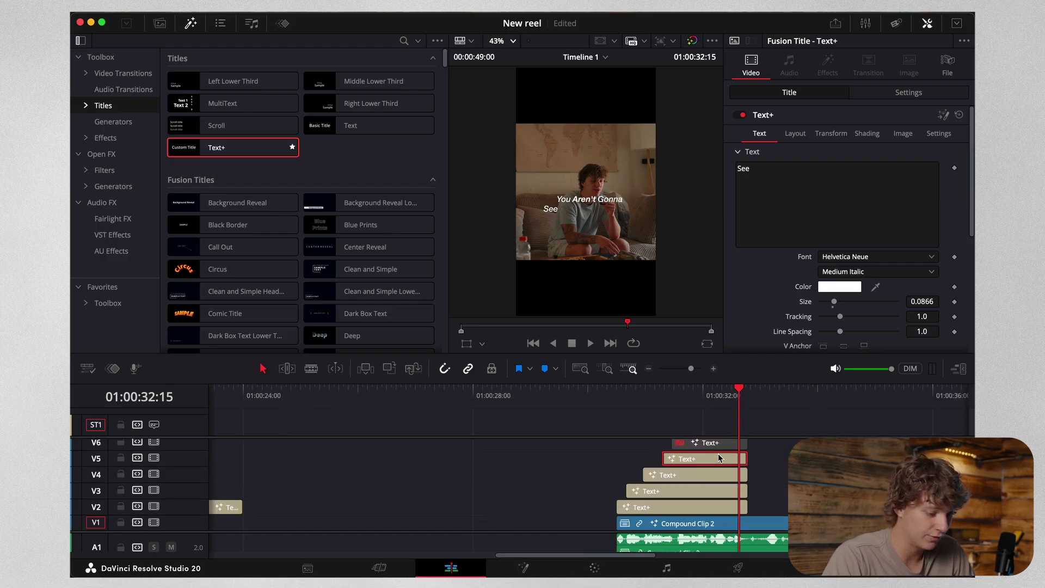
pyautogui.press('d')
pyautogui.click(721, 477)
pyautogui.press('d')
pyautogui.click(723, 493)
pyautogui.press('d')
pyautogui.click(724, 510)
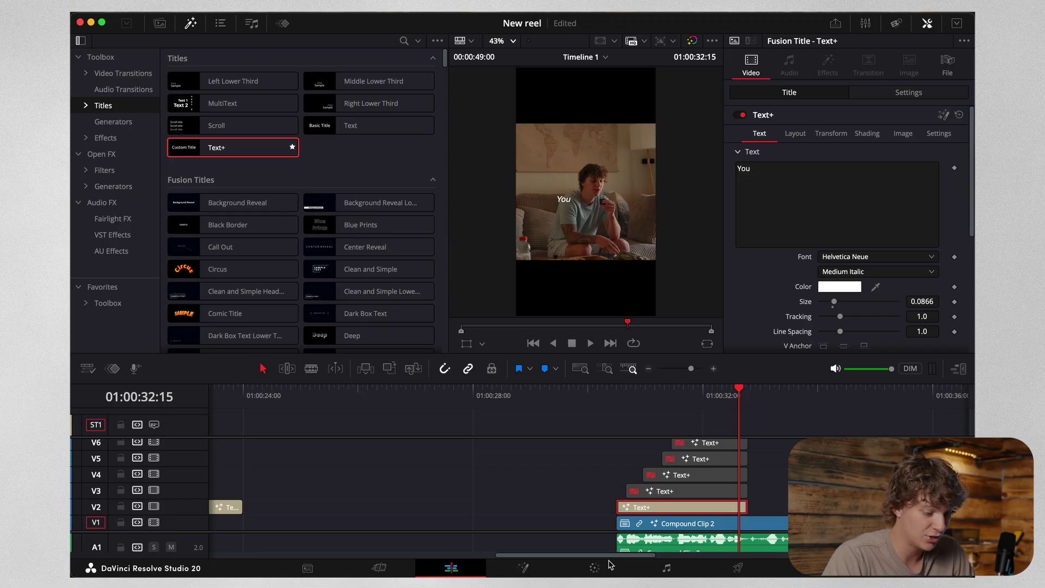
# Step: Add a Glow node after the "You" title's Template in Fusion, set Glow Size to 22.0, and return to the Edit page
pyautogui.click(524, 568)
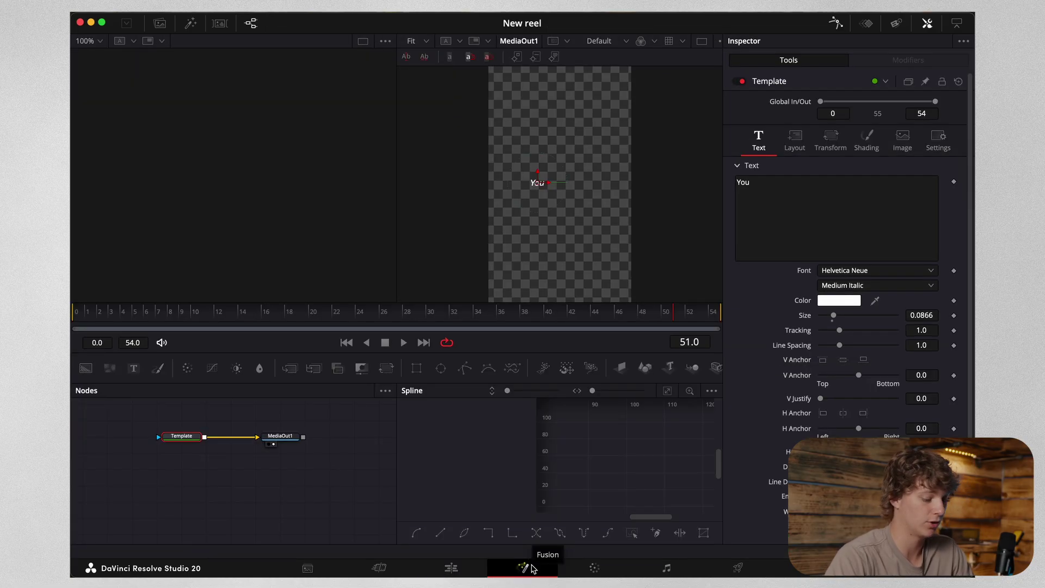
pyautogui.hotkey('shift', 'space')
pyautogui.write('glow')
pyautogui.press('Return')
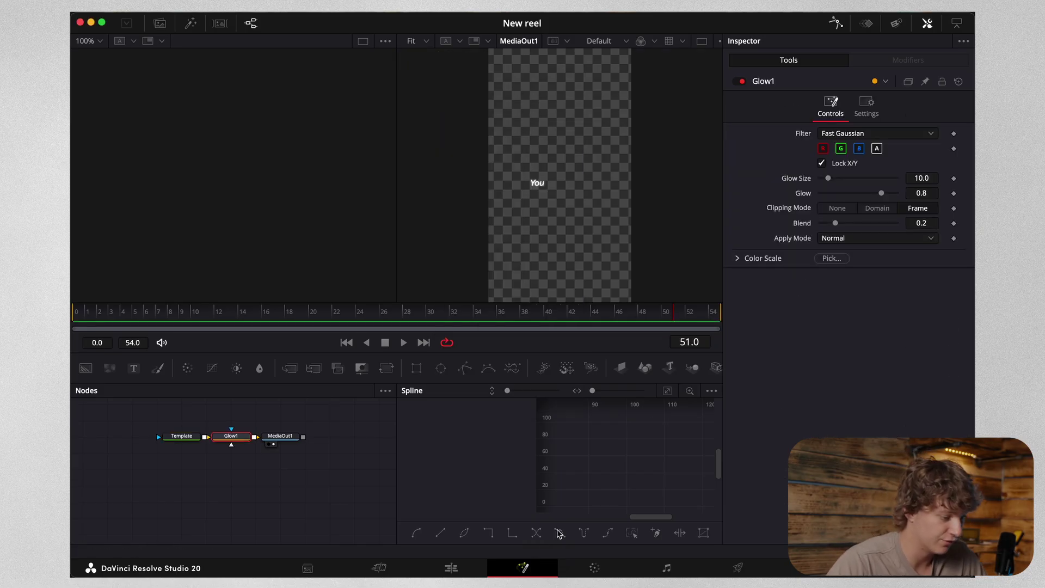
pyautogui.moveTo(828, 179); pyautogui.dragTo(836, 181)
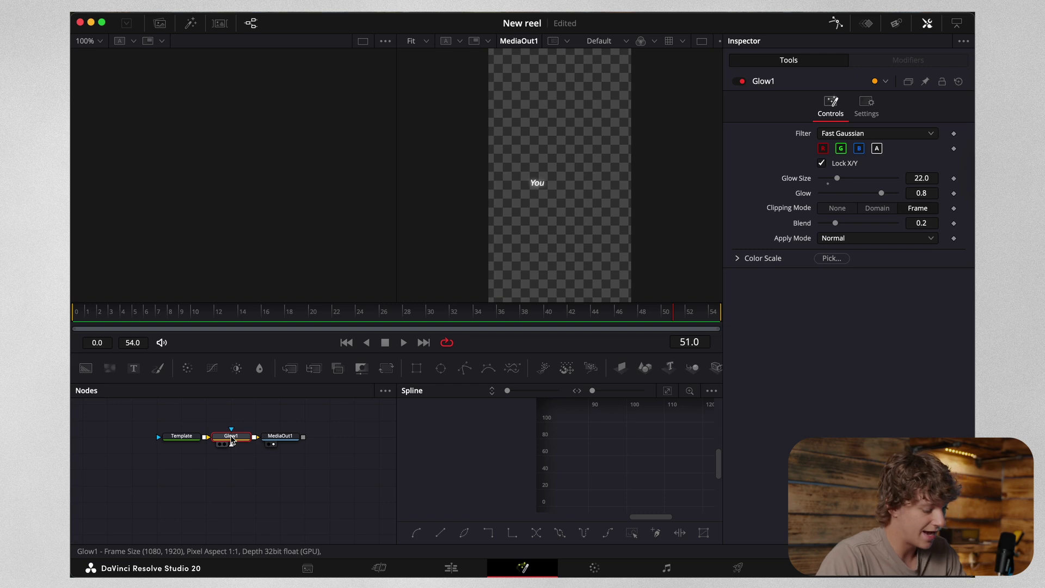
pyautogui.click(452, 568)
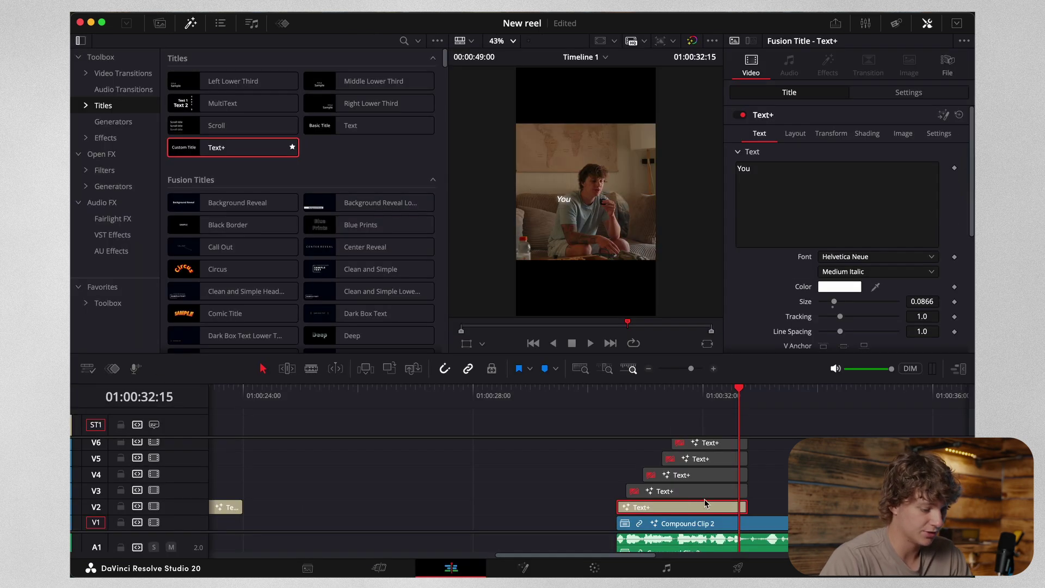
# Step: Enable the "Aren't" title on V3 and copy the Glow node with size 22.0 into its Fusion composition after Template
pyautogui.click(705, 492)
pyautogui.press('d')
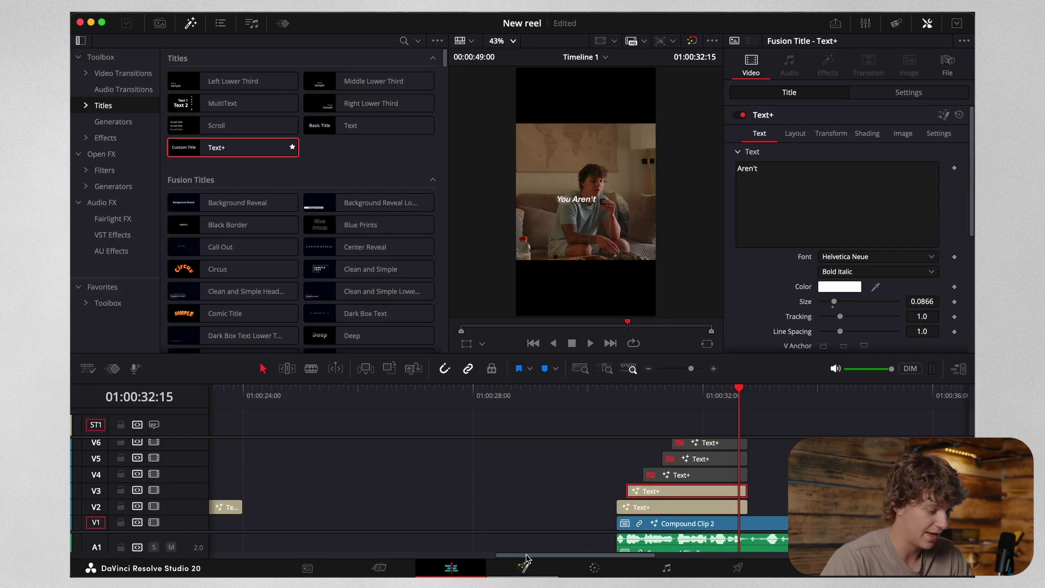
pyautogui.hotkey('shift', '5')
pyautogui.click(215, 437)
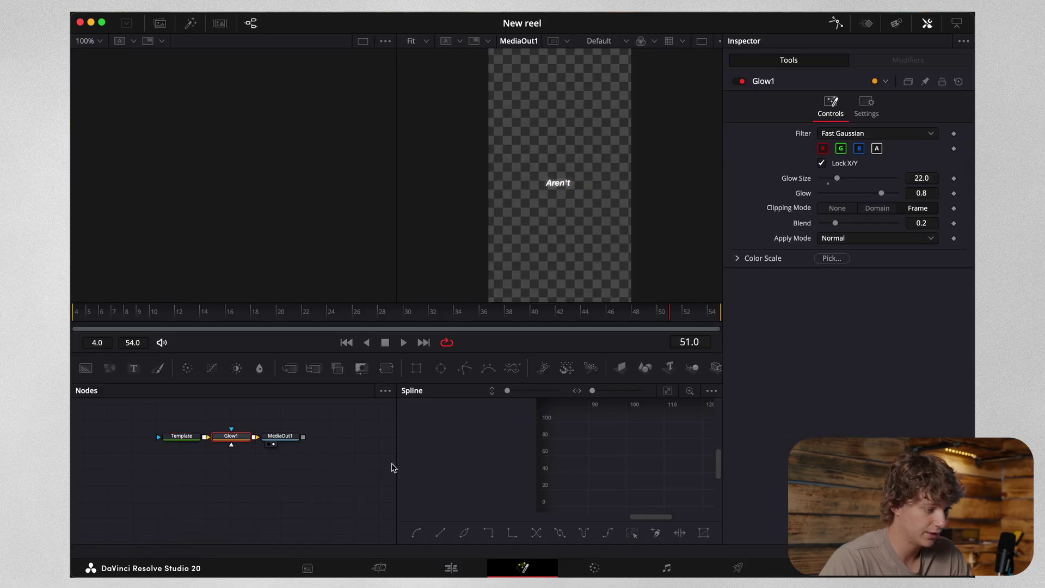
pyautogui.click(451, 568)
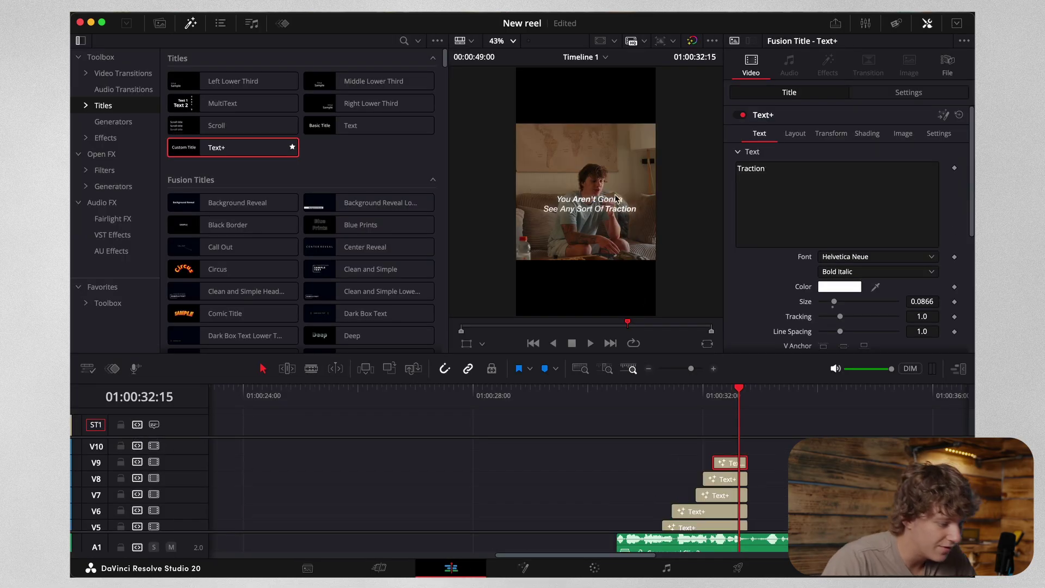
# Step: Add a short fade-in to the start of each word title from V2 up to V9
pyautogui.scroll(5, 585, 206)
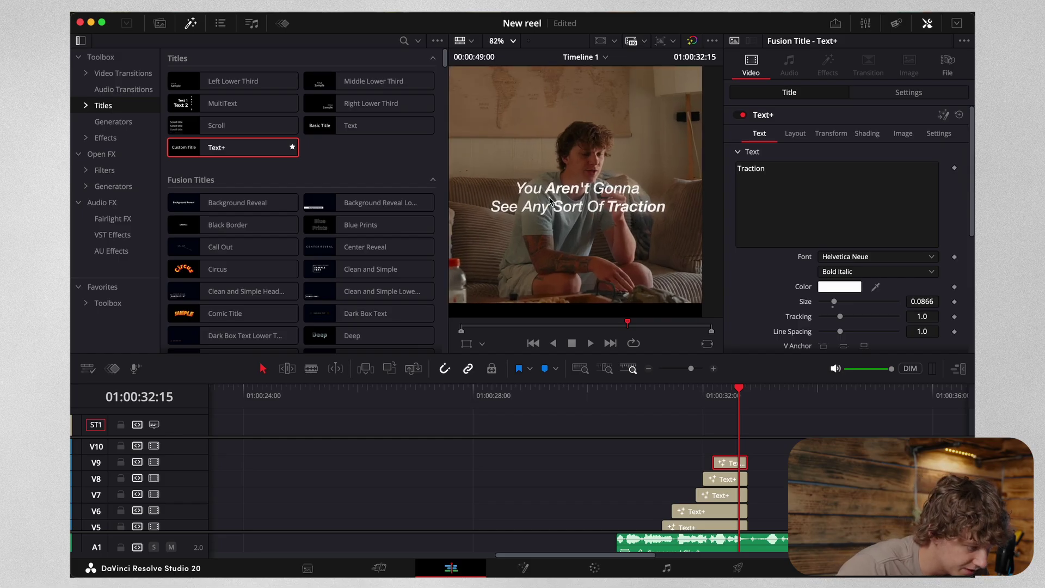
pyautogui.scroll(-5, 726, 462)
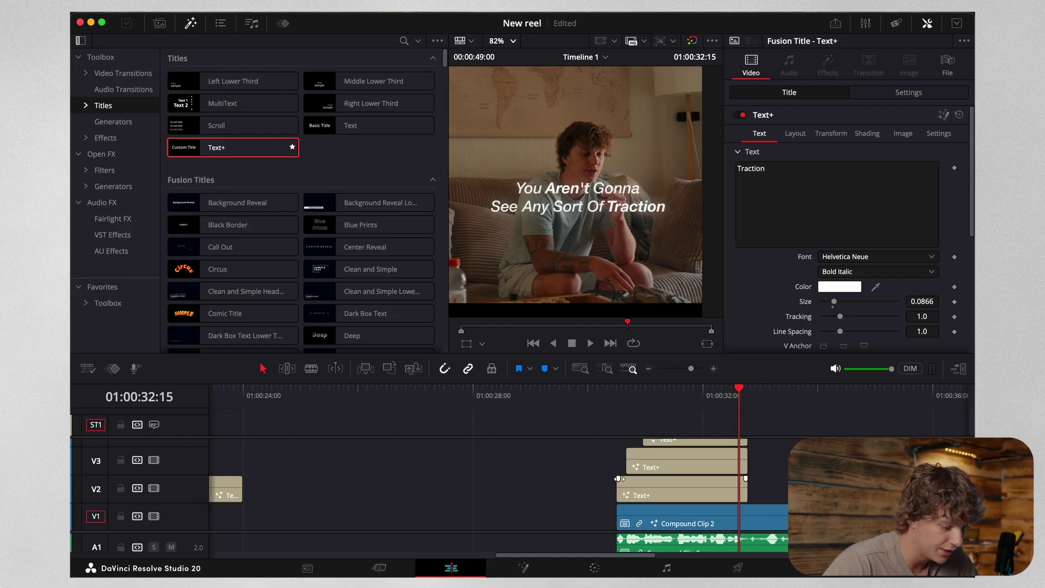
pyautogui.moveTo(618, 478); pyautogui.dragTo(640, 453)
pyautogui.scroll(3, 641, 455)
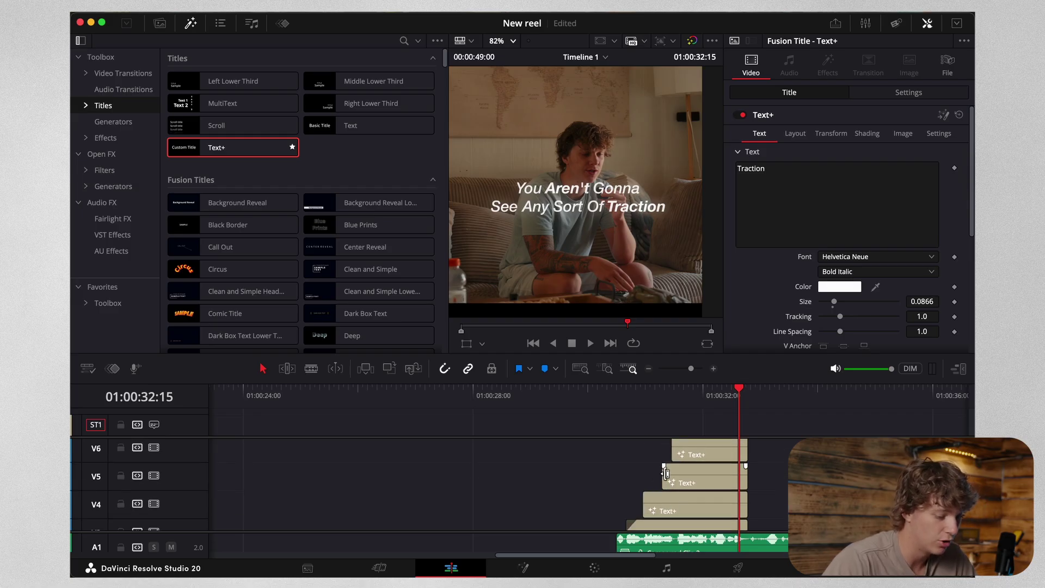
pyautogui.moveTo(643, 494); pyautogui.dragTo(672, 467)
pyautogui.scroll(3, 677, 466)
pyautogui.moveTo(674, 510); pyautogui.dragTo(722, 470)
pyautogui.scroll(2, 713, 468)
pyautogui.scroll(-3, 723, 470)
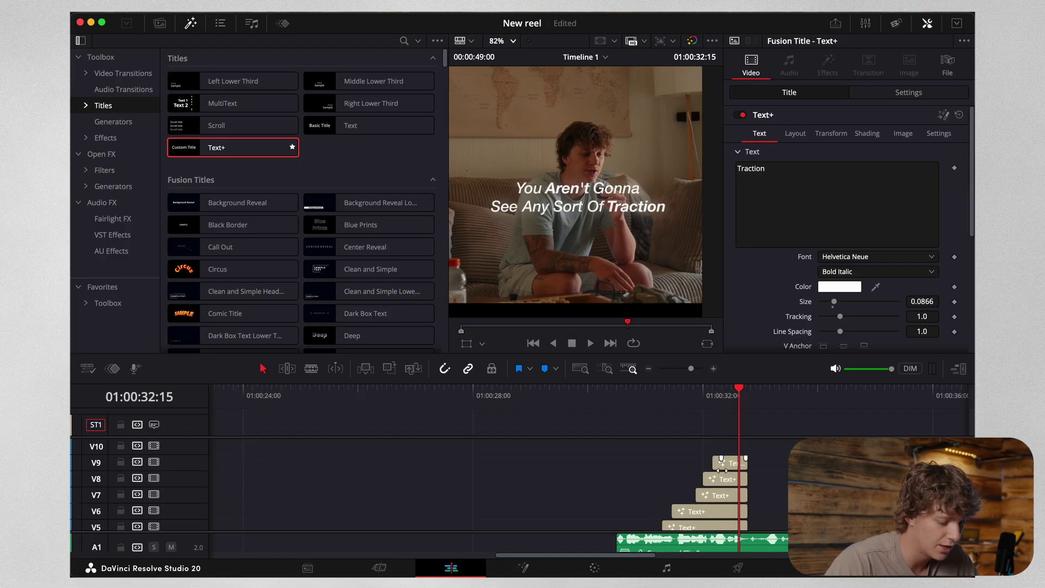
# Step: Play back the faded caption from 01:00:30:12 and return the playhead to its start
pyautogui.click(616, 401)
pyautogui.click(649, 369)
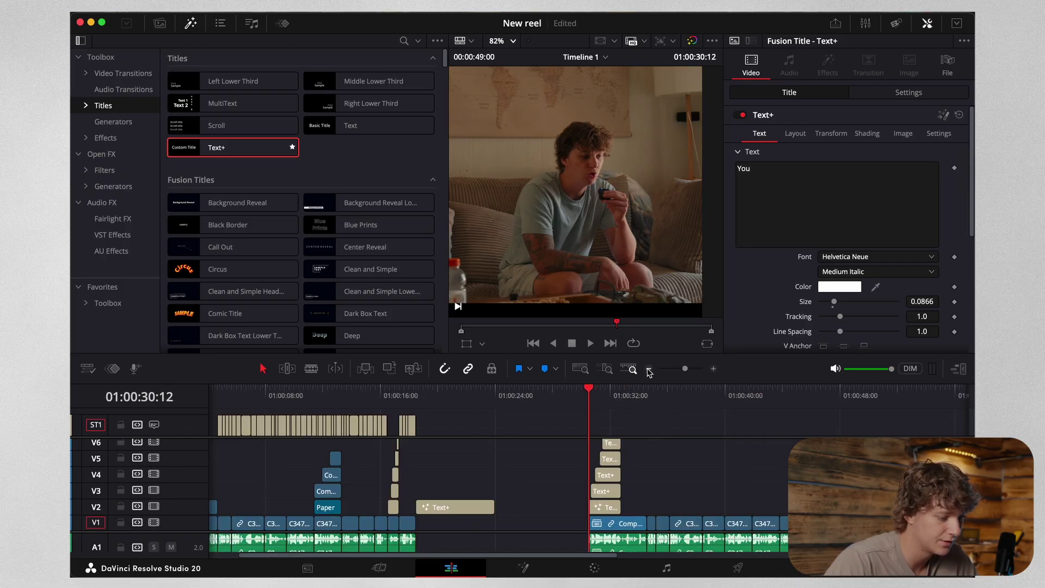
pyautogui.press('space')
pyautogui.press('space')
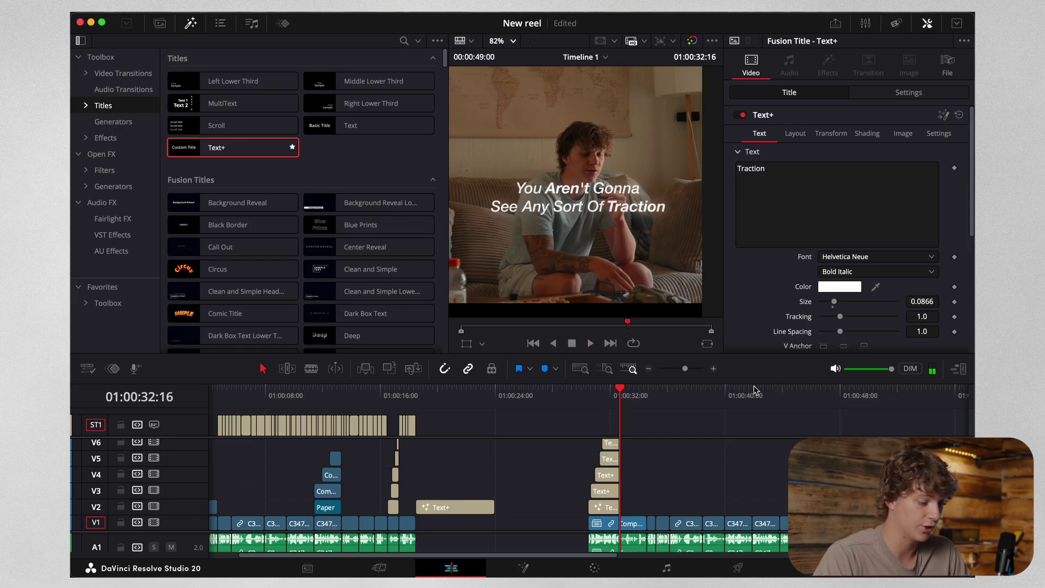
pyautogui.click(714, 369)
pyautogui.click(714, 368)
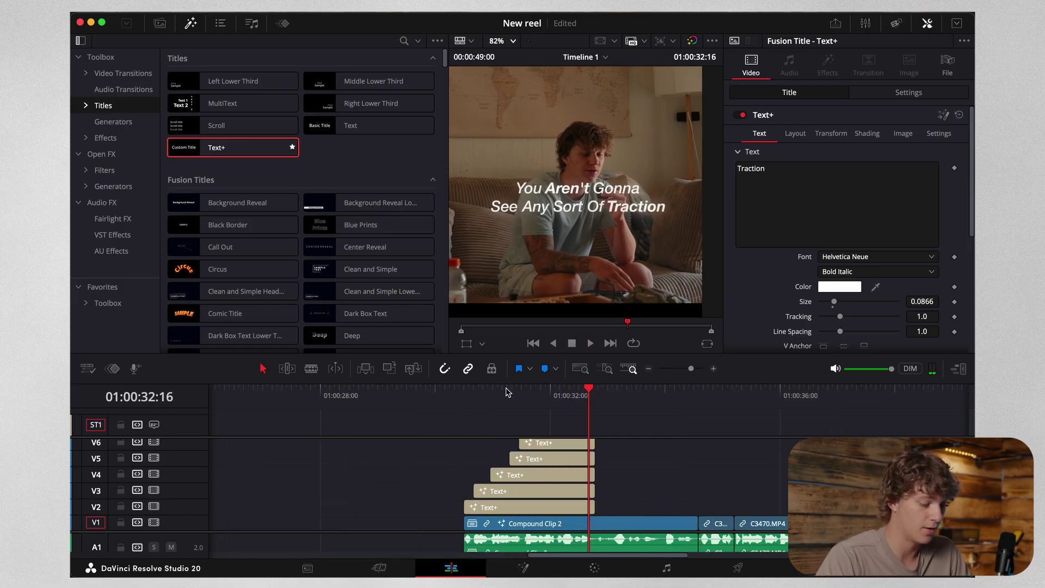
pyautogui.moveTo(469, 401); pyautogui.dragTo(466, 401)
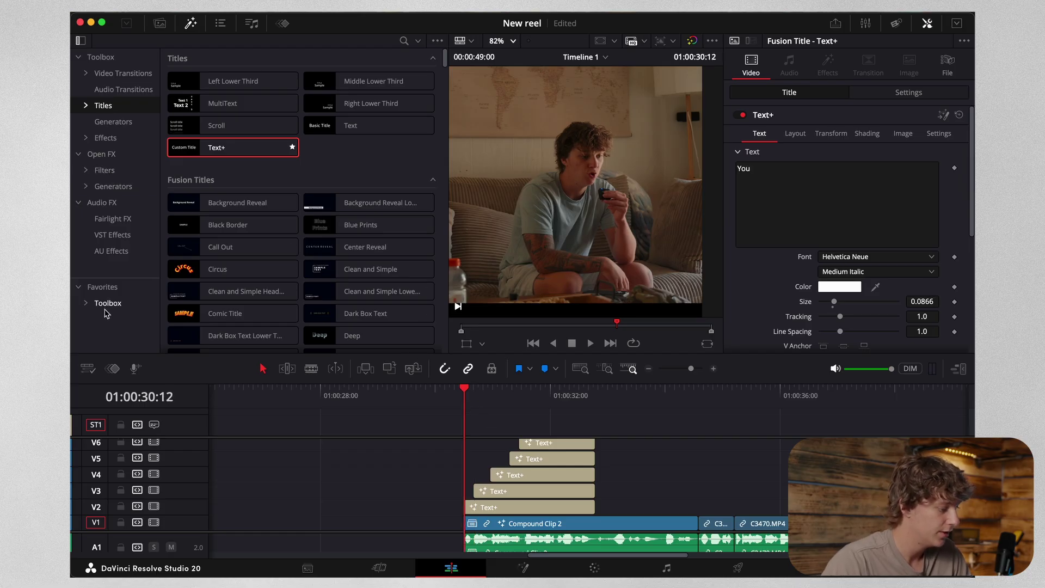
# Step: Show the media pool, expand the Power Bins master bin and open its Text Animation bin
pyautogui.click(159, 23)
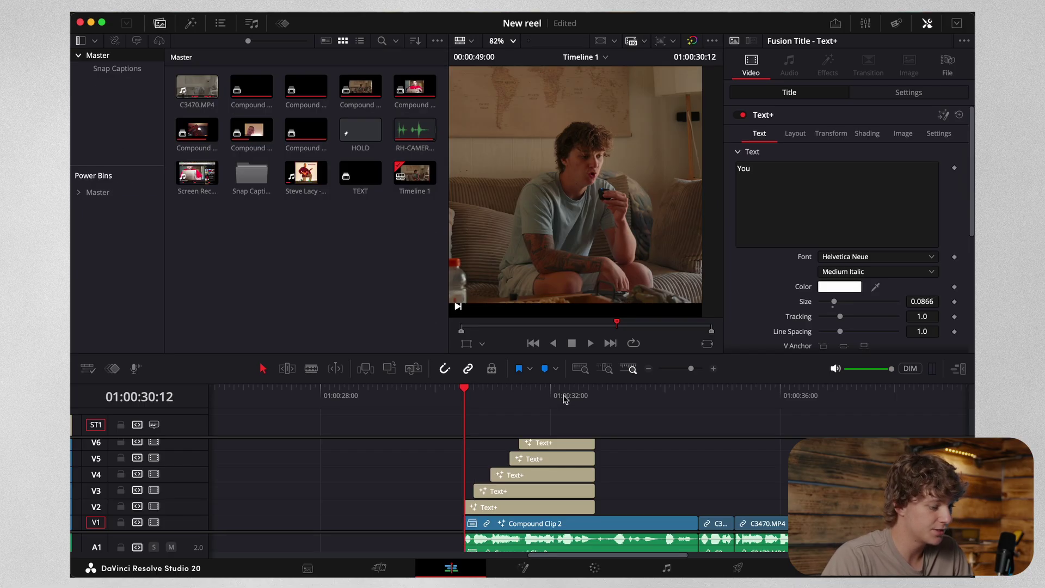
pyautogui.click(79, 197)
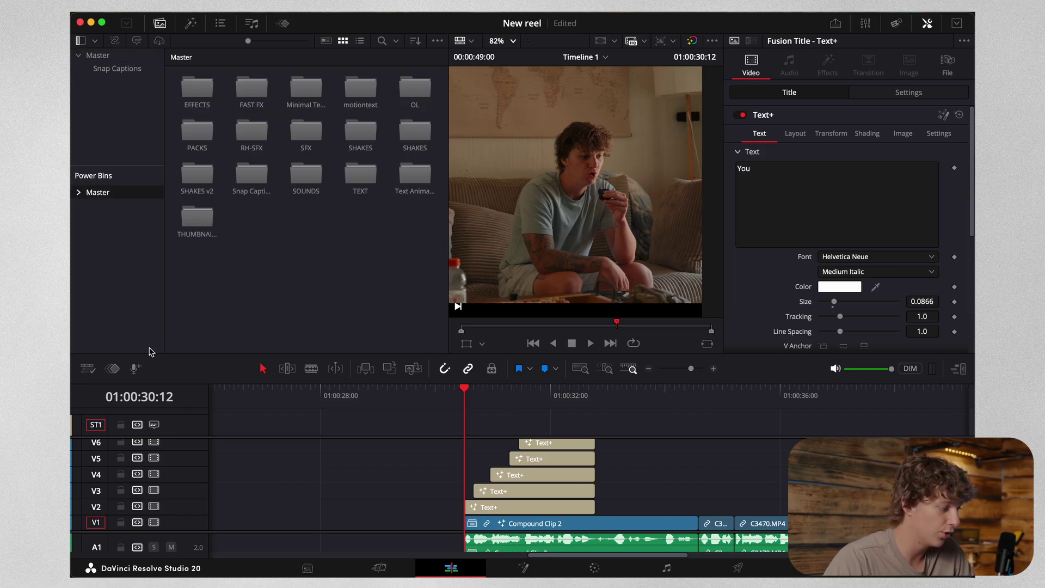
pyautogui.click(79, 193)
pyautogui.scroll(-3, 125, 277)
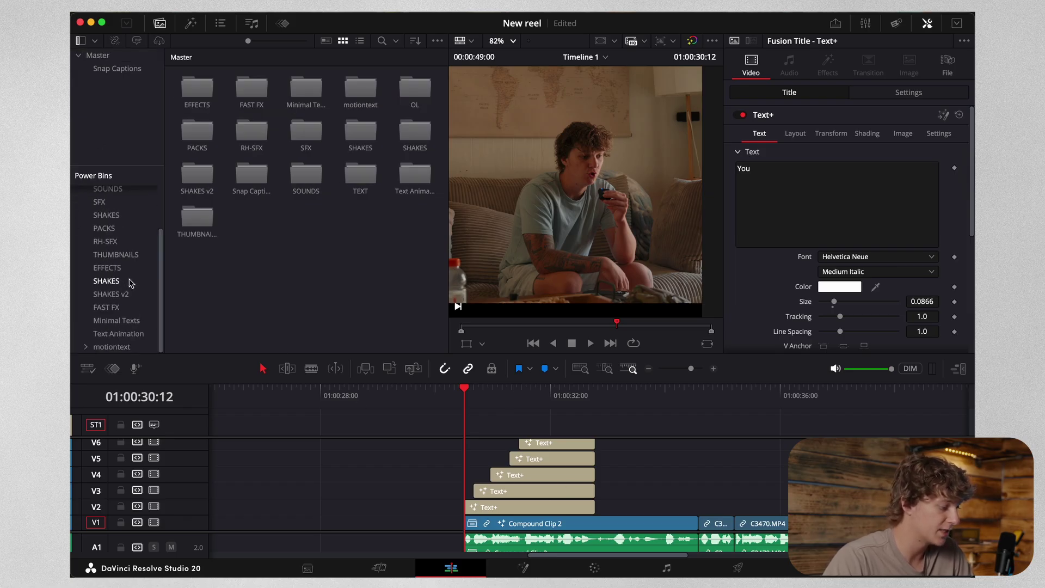
pyautogui.click(116, 336)
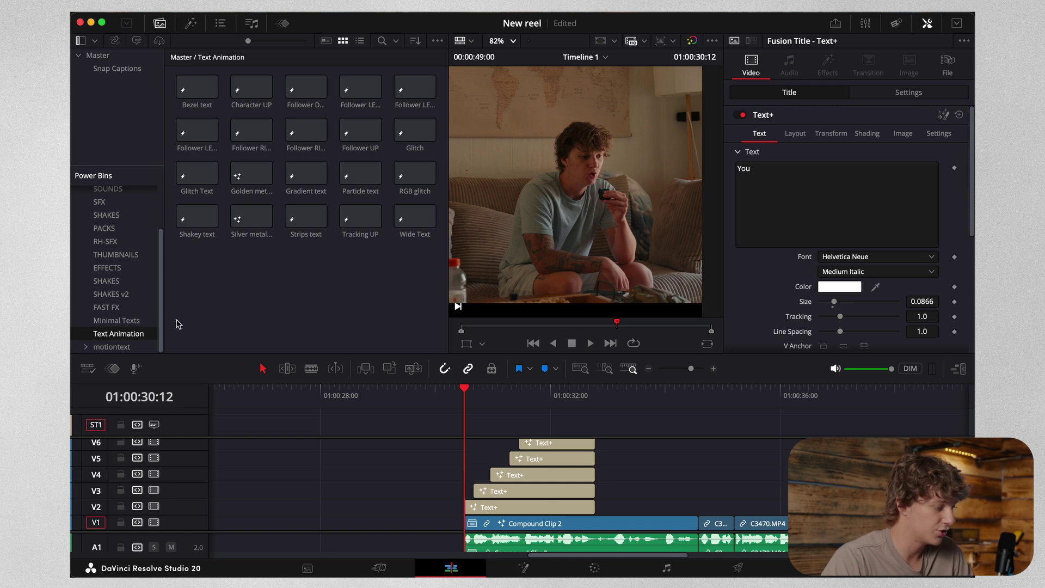
# Step: Open the Text Animation bin inside the motiontext power bin and look over its presets
pyautogui.click(112, 347)
pyautogui.doubleClick(188, 89)
pyautogui.scroll(-5, 338, 308)
pyautogui.moveTo(389, 341); pyautogui.dragTo(173, 36)
pyautogui.click(167, 86)
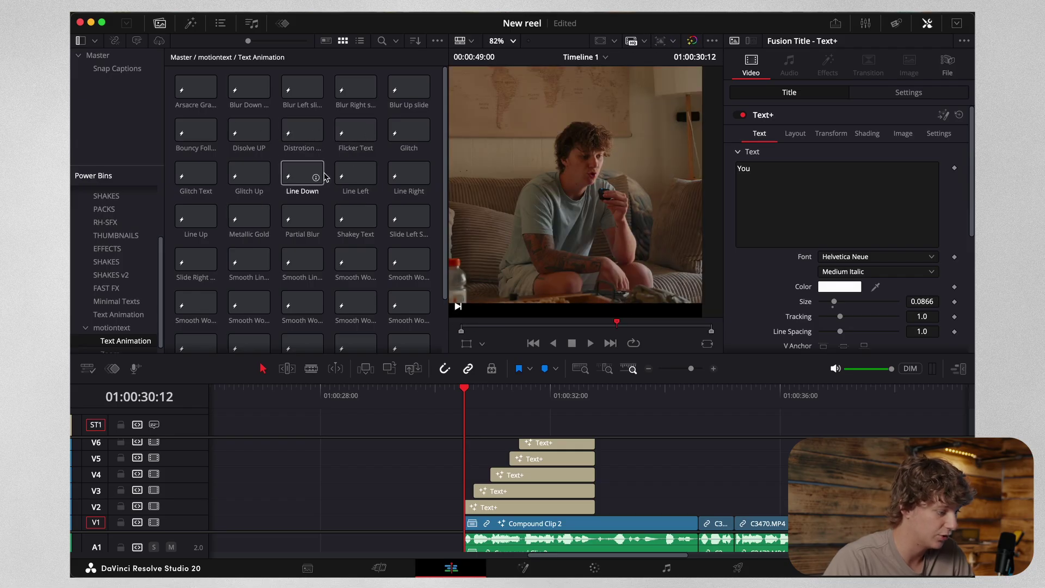
# Step: Place the Partial Blur text preset on V4 at 01:00:33:13 and play its animation
pyautogui.moveTo(302, 216); pyautogui.dragTo(641, 474)
pyautogui.click(641, 389)
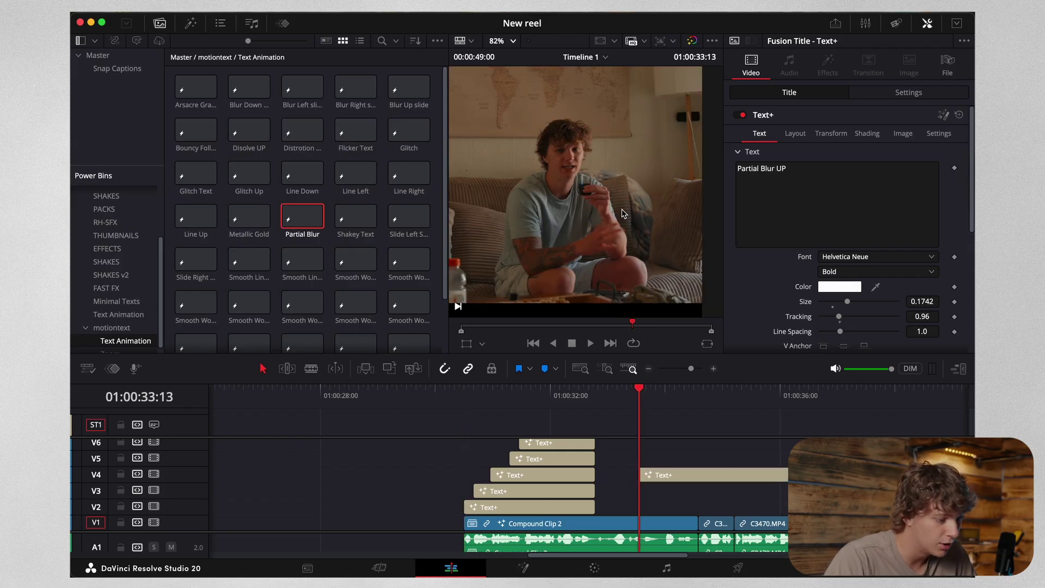
pyautogui.press('space')
pyautogui.press('space')
# Step: Set the Partial Blur title's size to 0.0669 and replace its text with "You Aren't"
pyautogui.click(648, 368)
pyautogui.click(702, 479)
pyautogui.moveTo(847, 305); pyautogui.dragTo(831, 309)
pyautogui.tripleClick(812, 173)
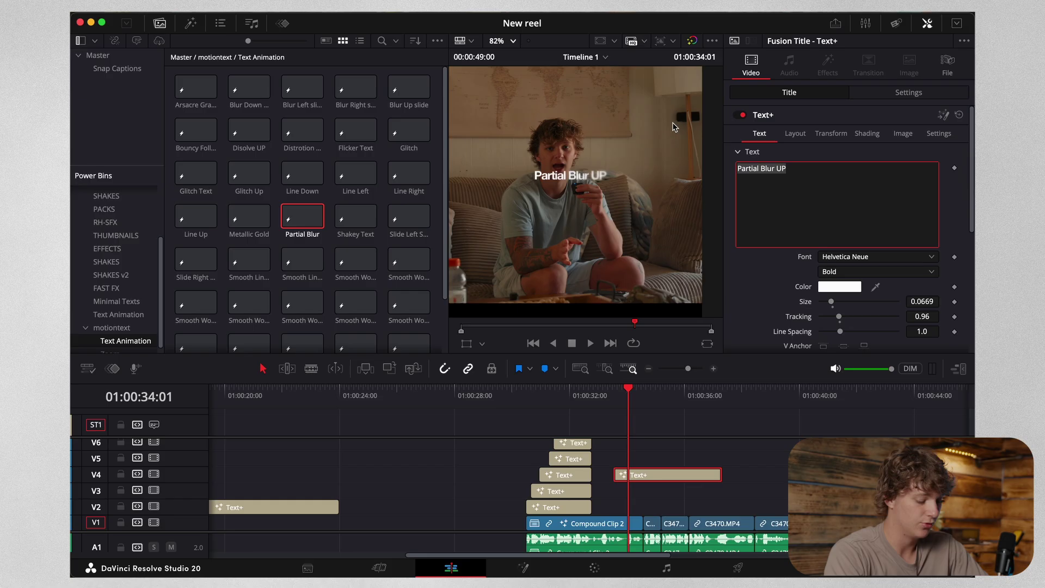
pyautogui.write("You Aren't")
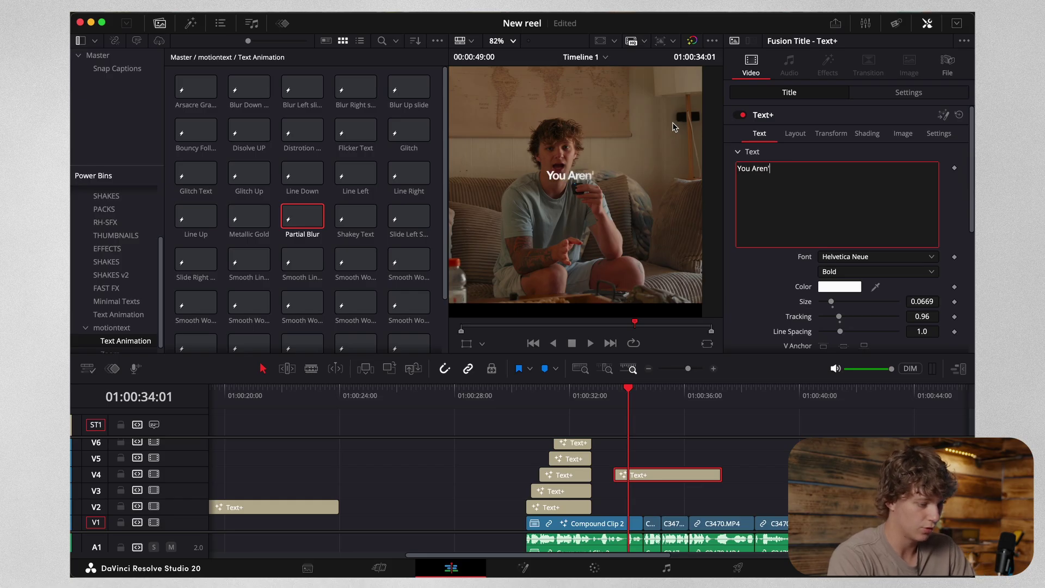
# Step: Preview the "You Aren't" preset title from its start and delete it from V4
pyautogui.click(615, 393)
pyautogui.press('space')
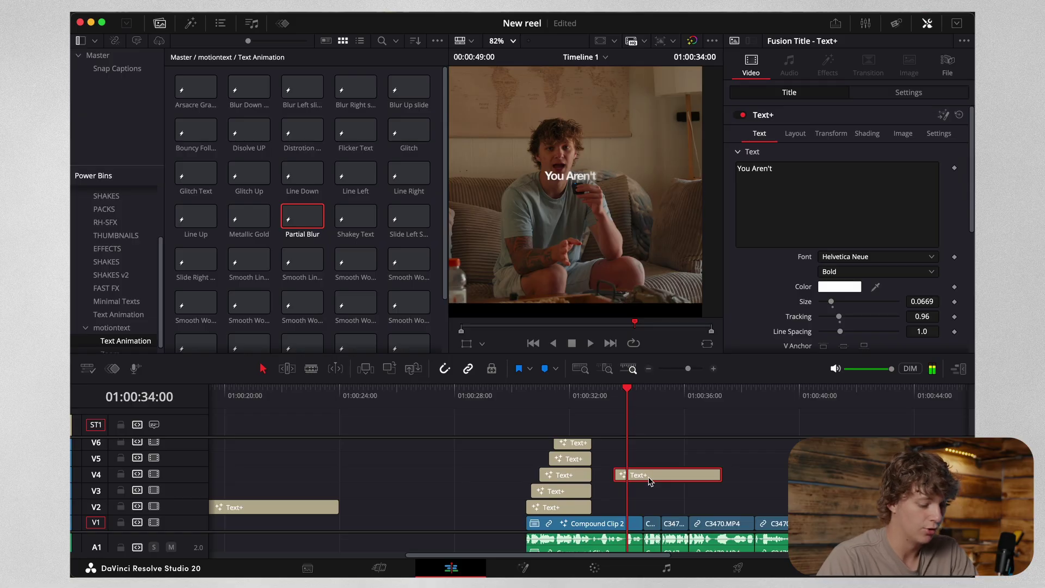
pyautogui.press('Delete')
# Step: Look through the full set of Text Animation presets in the motiontext bin
pyautogui.click(332, 198)
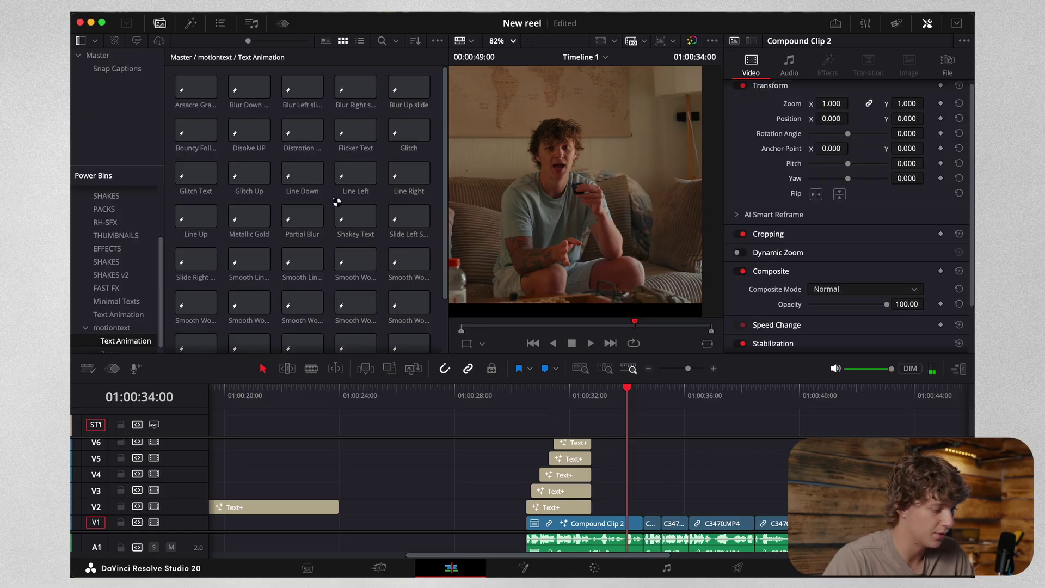
pyautogui.scroll(-3, 391, 247)
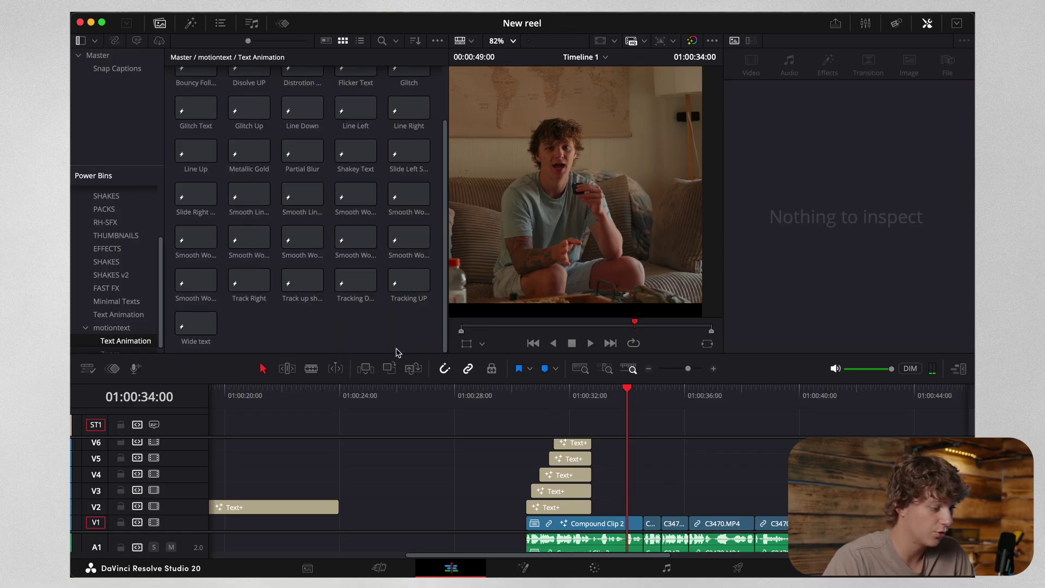
pyautogui.scroll(3, 224, 73)
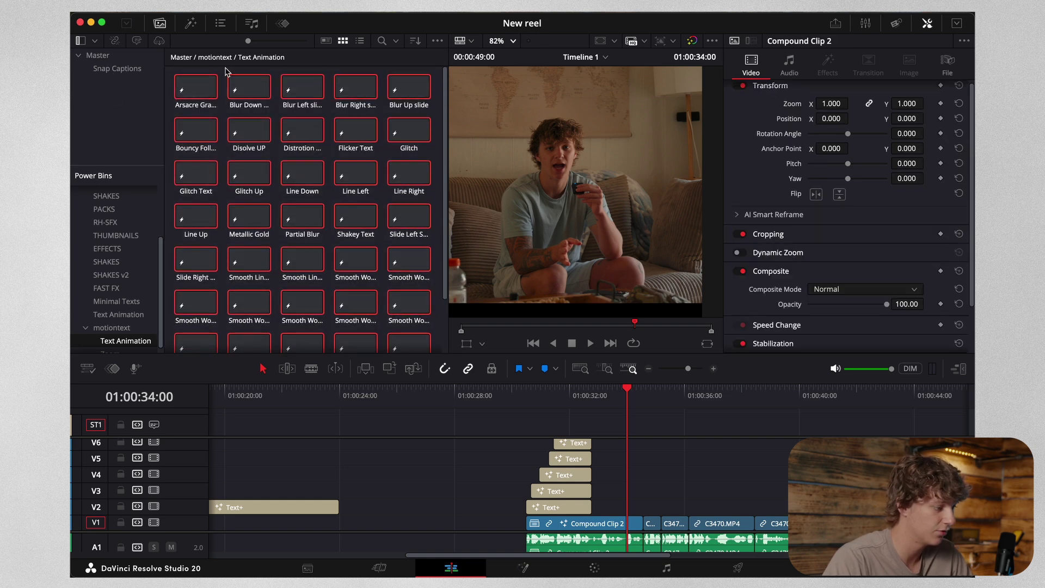
pyautogui.scroll(-3, 318, 256)
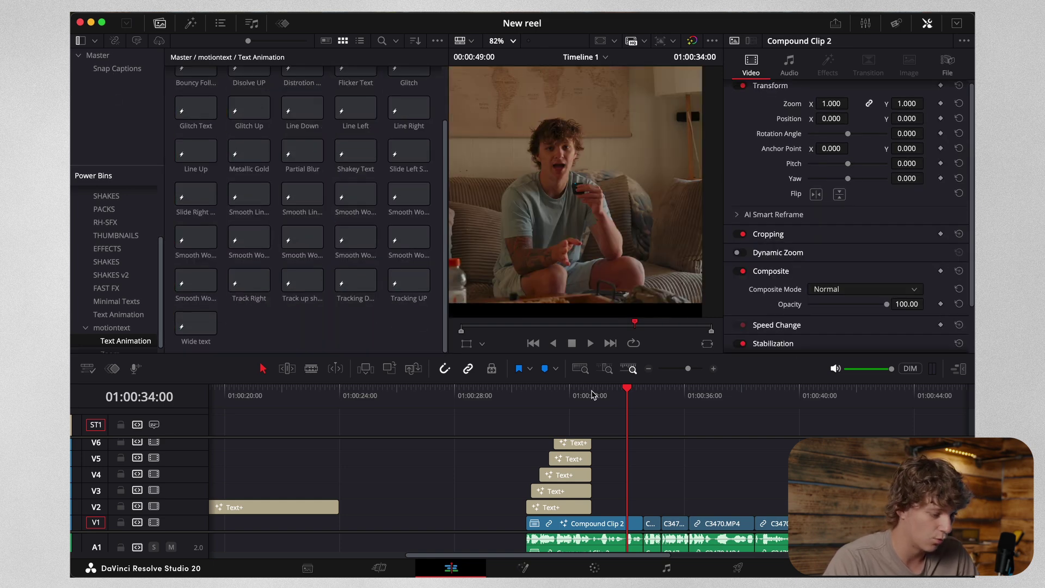
# Step: Play back the word-by-word caption from 01:00:30:12 to review its word timing
pyautogui.click(593, 394)
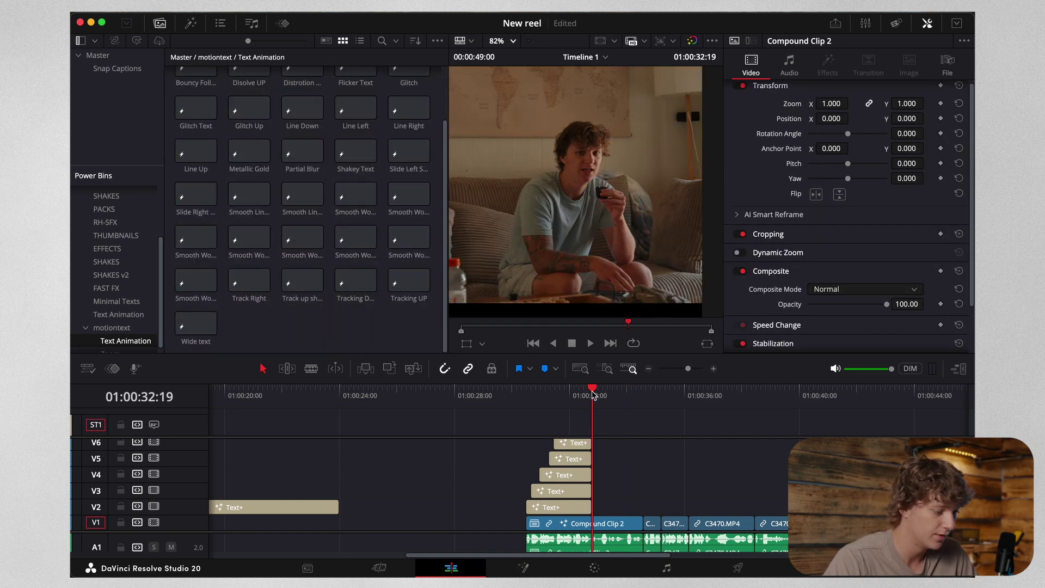
pyautogui.click(527, 392)
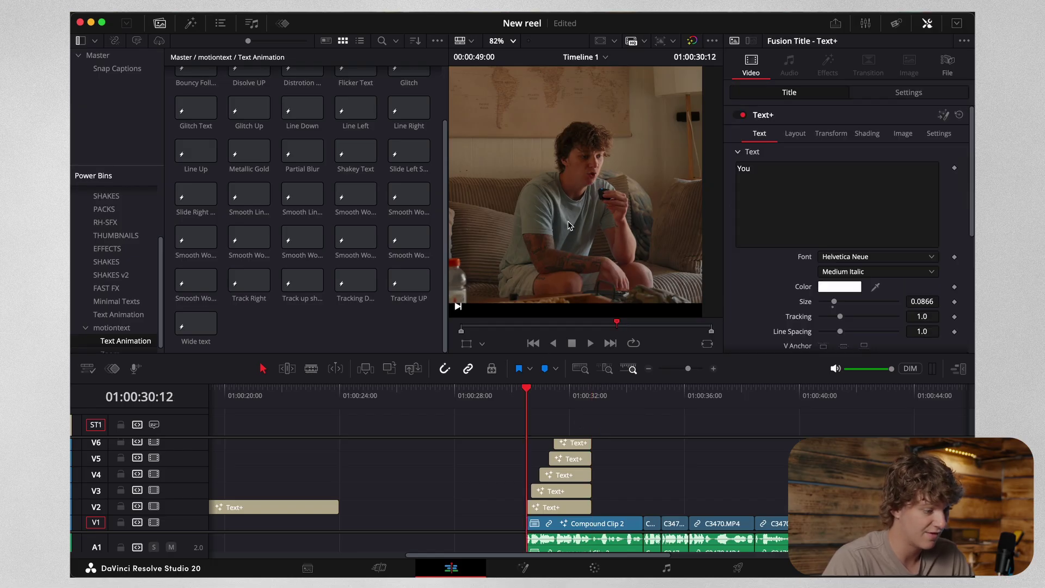
pyautogui.press('space')
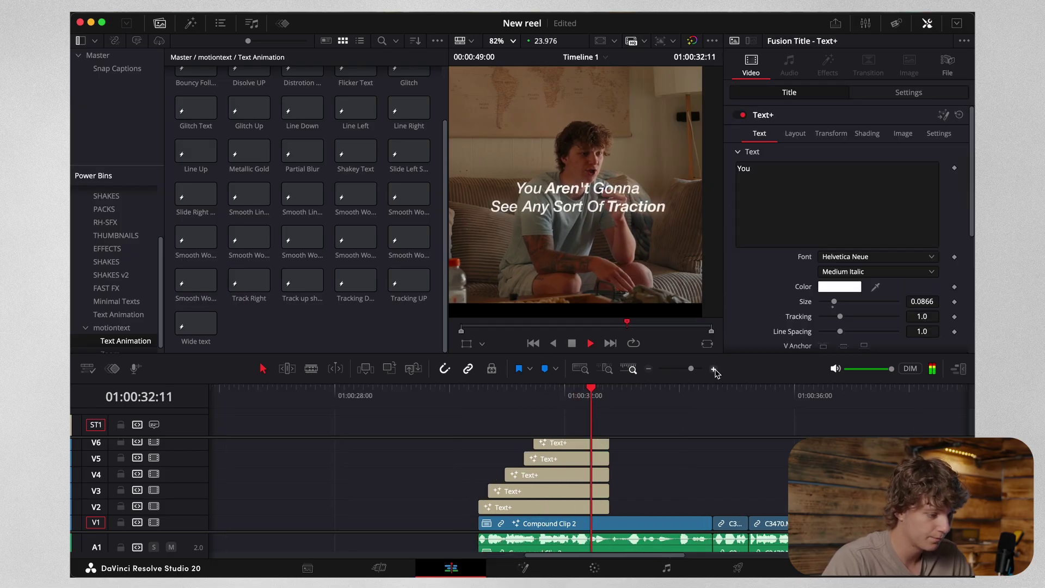
pyautogui.press('space')
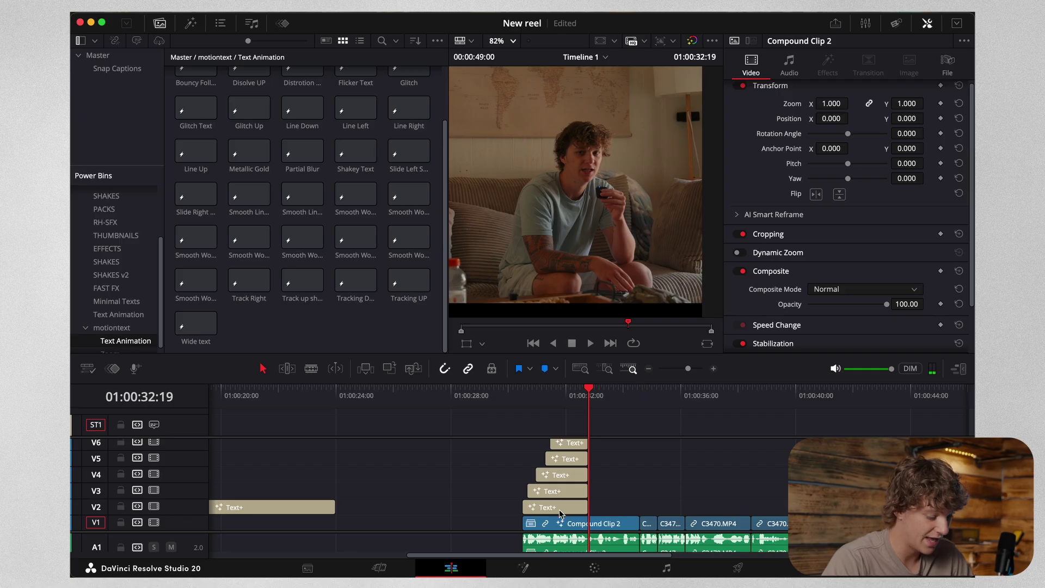
# Step: Duplicate the "You" title on V2 to 01:00:32:19 and trim its end to the end of Compound Clip 2
pyautogui.moveTo(559, 511); pyautogui.dragTo(624, 509)
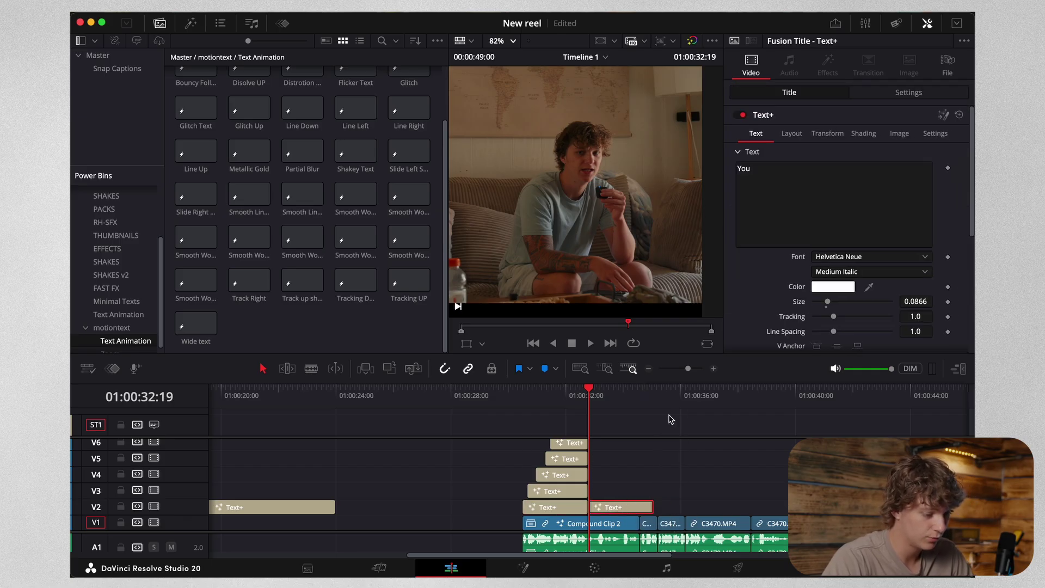
pyautogui.click(714, 369)
pyautogui.moveTo(715, 504); pyautogui.dragTo(689, 507)
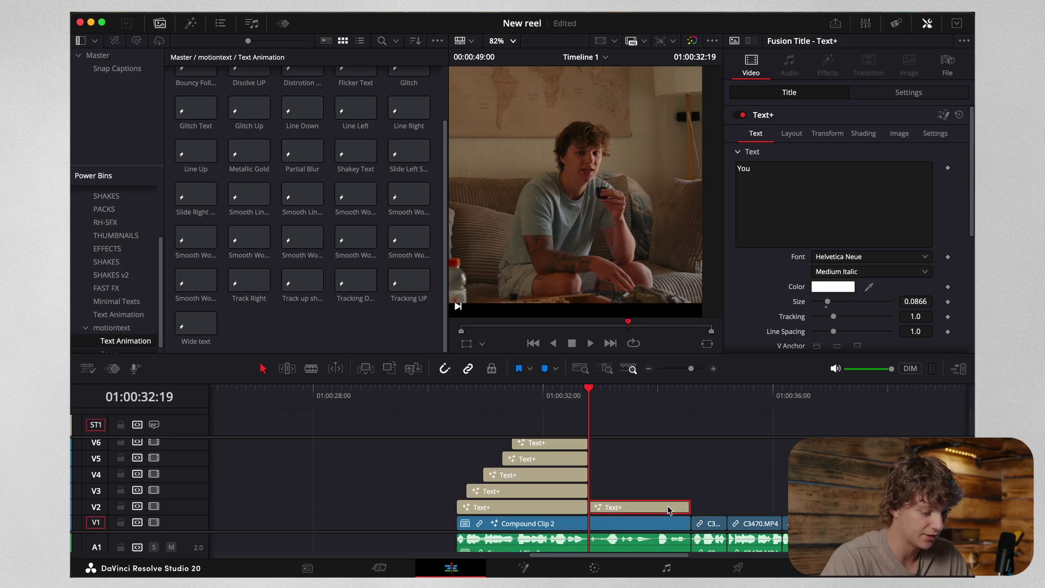
# Step: Replace the duplicated V2 title's text with "If You Aren't"
pyautogui.press('space')
pyautogui.click(784, 178)
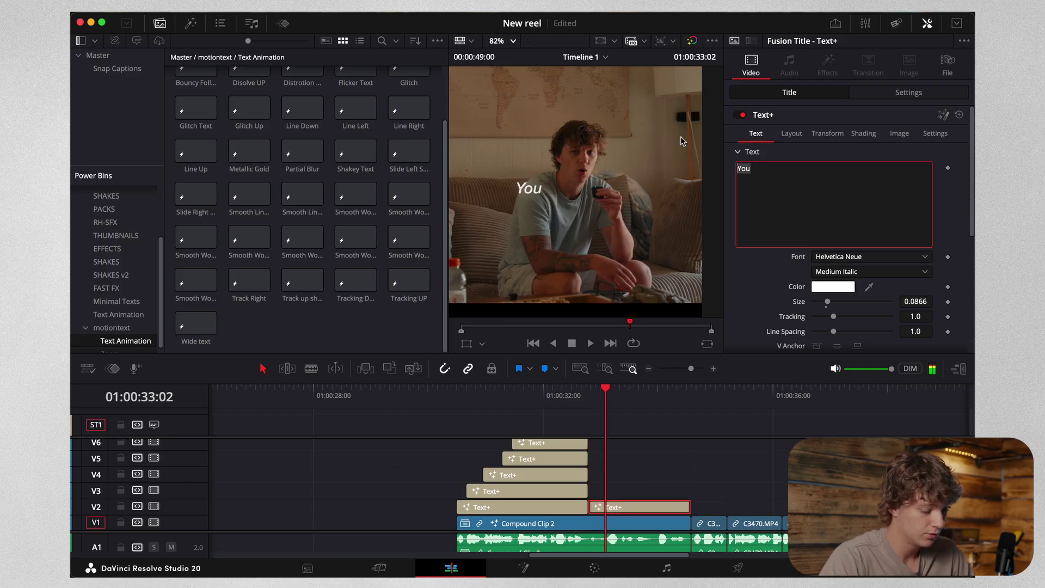
pyautogui.press('super+a')
pyautogui.write('If You Are')
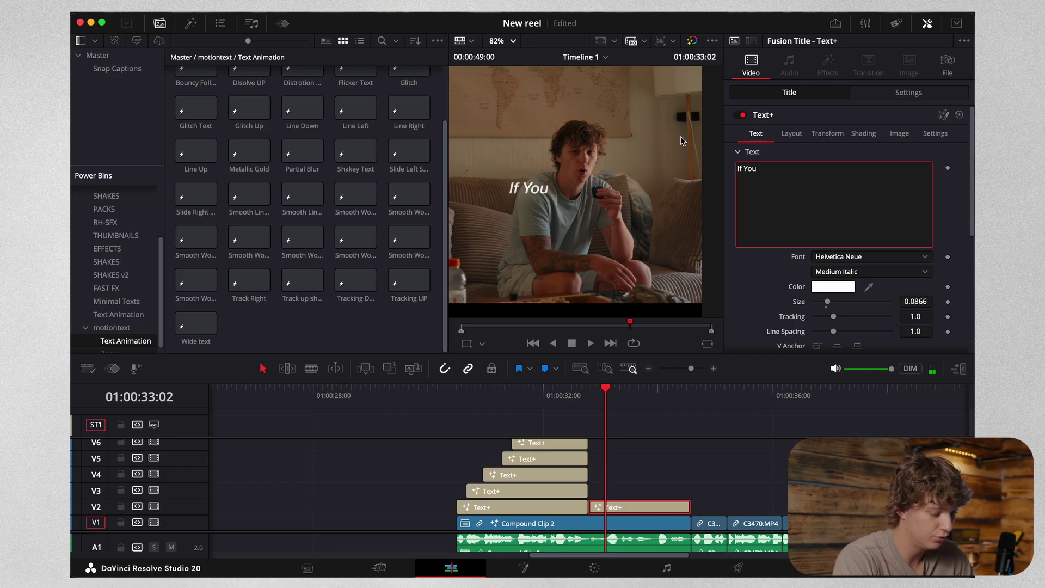
pyautogui.write("n't")
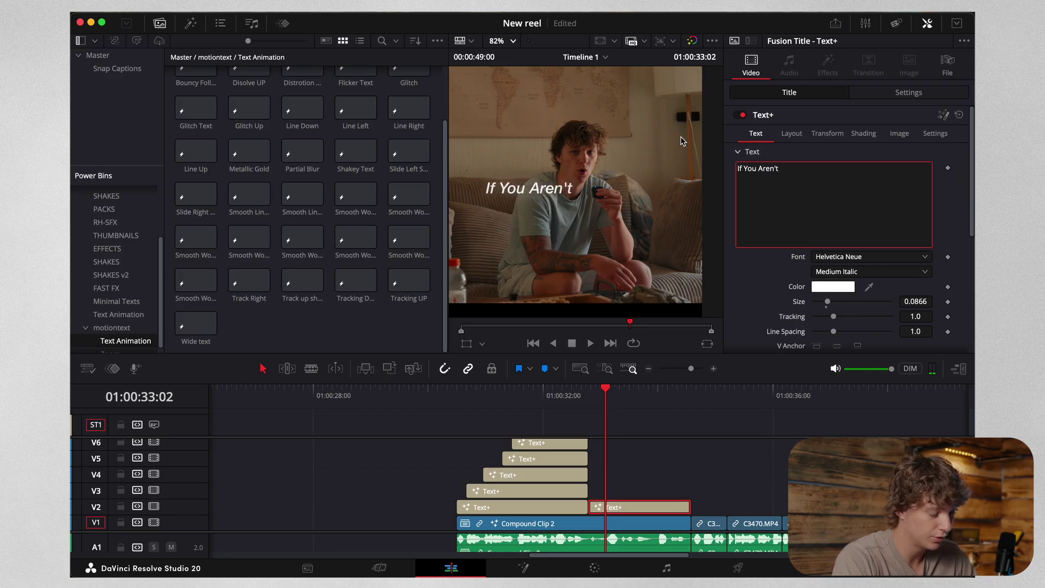
# Step: Set the "If You Aren't" title's layout center to X 0.534 and Y 0.453
pyautogui.click(792, 134)
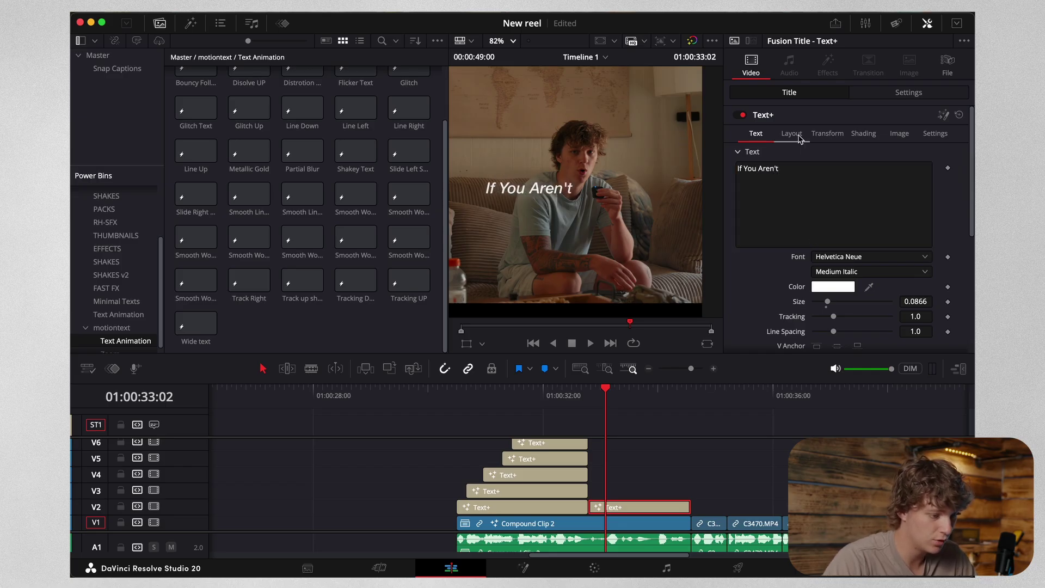
pyautogui.moveTo(844, 182)
pyautogui.mouseDown()
pyautogui.moveTo(893, 183)
pyautogui.moveTo(840, 203)
pyautogui.mouseUp()
pyautogui.click(578, 397)
pyautogui.press('space')
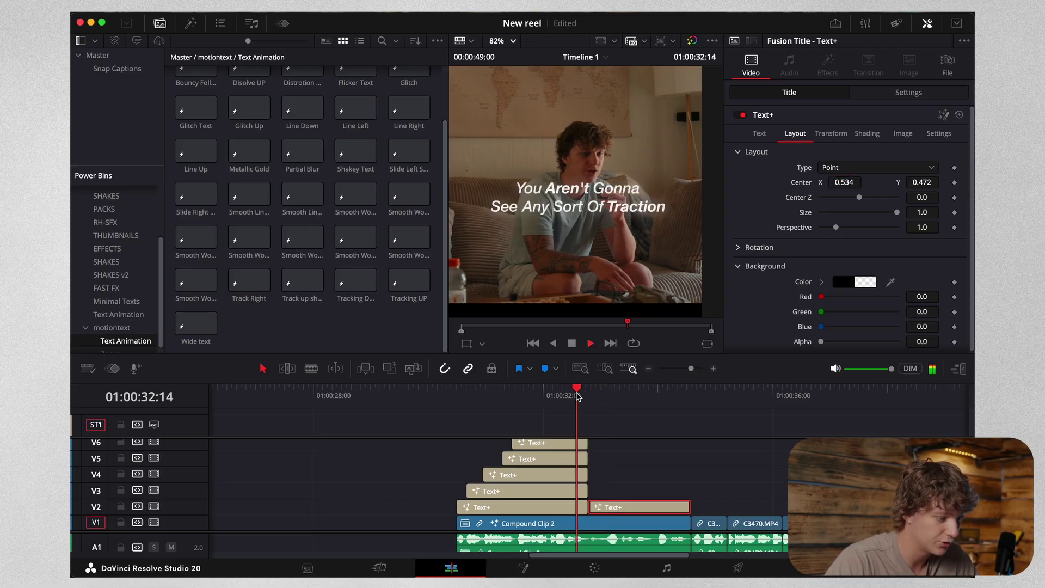
pyautogui.moveTo(912, 182); pyautogui.dragTo(648, 490)
# Step: Add short fade-outs to the ends of the first phrase's titles on V3 and V4
pyautogui.scroll(5, 621, 482)
pyautogui.moveTo(586, 467); pyautogui.dragTo(579, 469)
pyautogui.scroll(3, 579, 470)
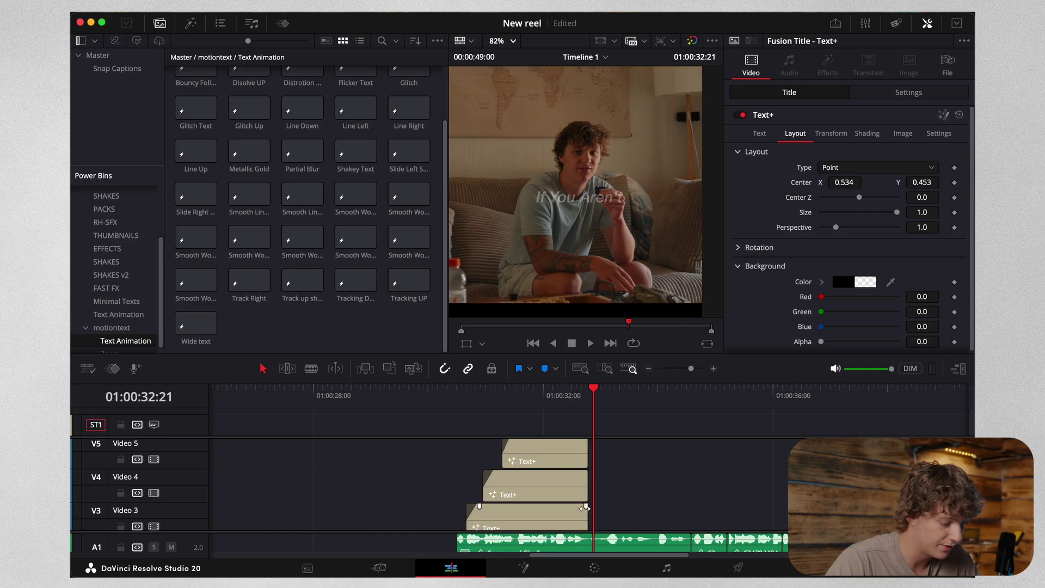
pyautogui.scroll(-3, 585, 507)
pyautogui.scroll(3, 574, 468)
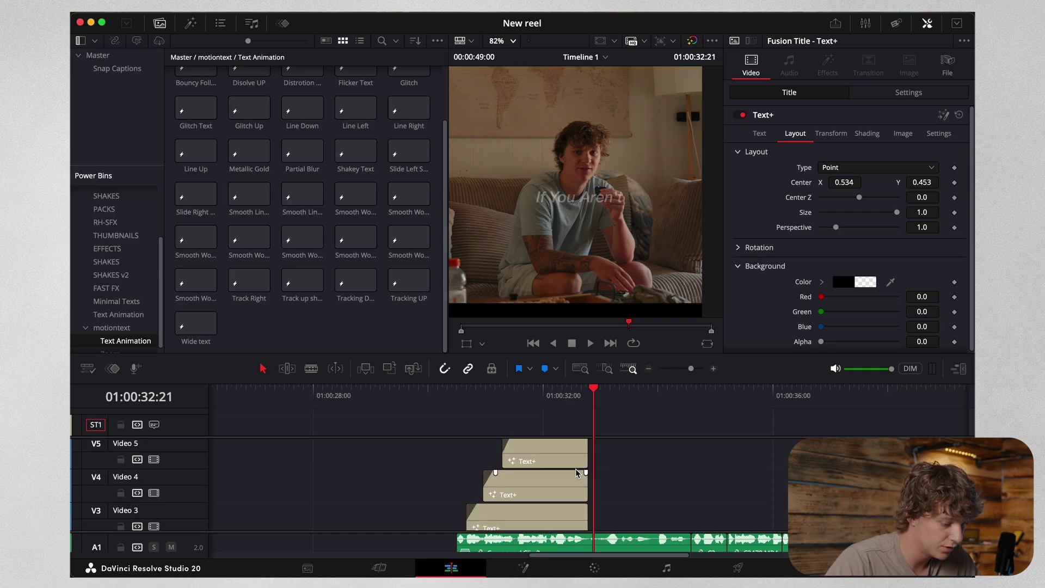
pyautogui.moveTo(584, 478); pyautogui.dragTo(583, 478)
# Step: Add matching short fade-outs at 01:00:32:14 to the first phrase's titles on V5 through V9
pyautogui.press('Left')
pyautogui.press('Left')
pyautogui.press('Left')
pyautogui.press('Left')
pyautogui.press('Left')
pyautogui.press('Left')
pyautogui.press('Left')
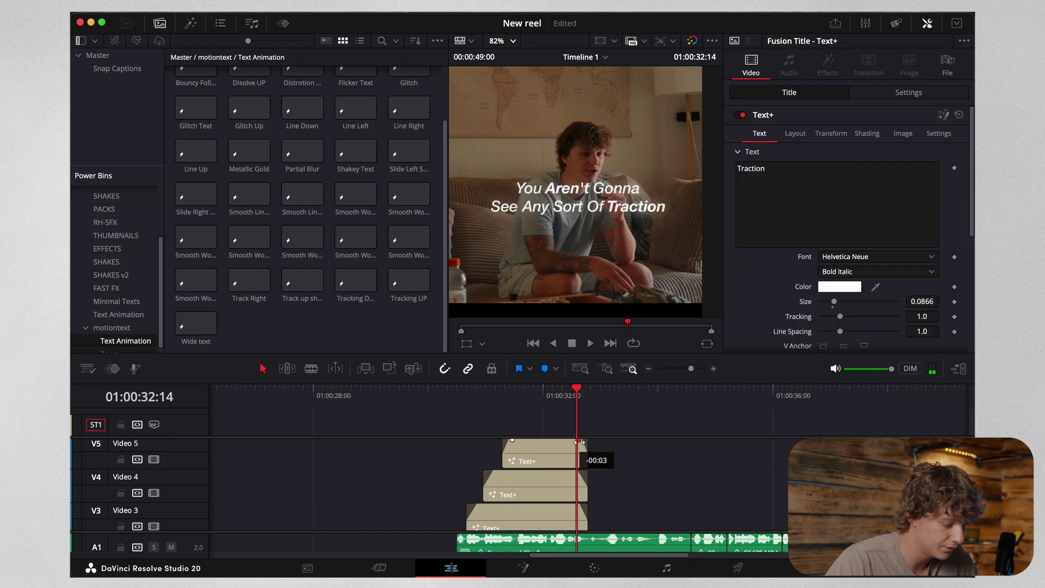
pyautogui.scroll(2, 584, 468)
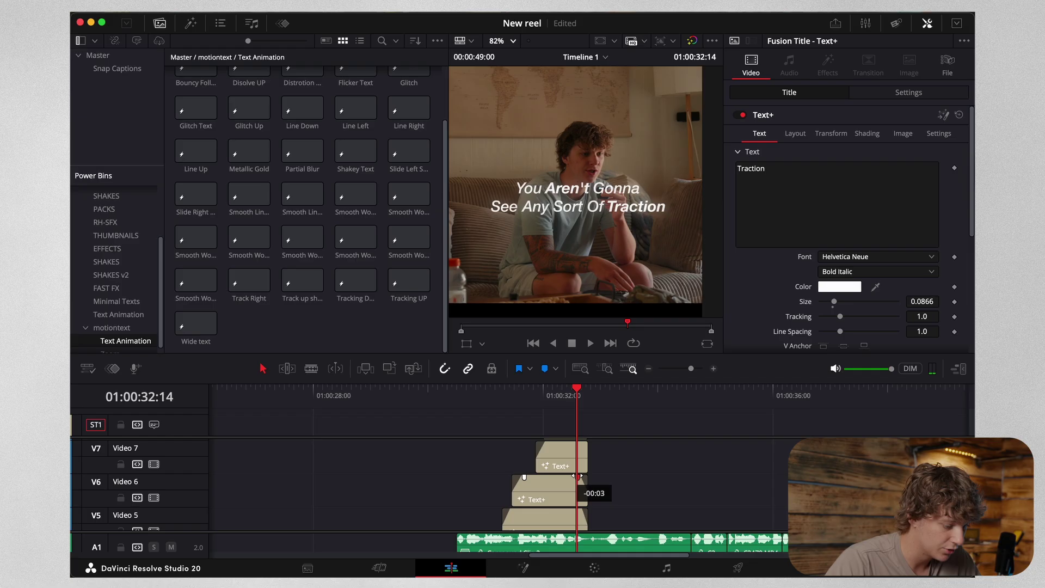
pyautogui.scroll(2, 585, 516)
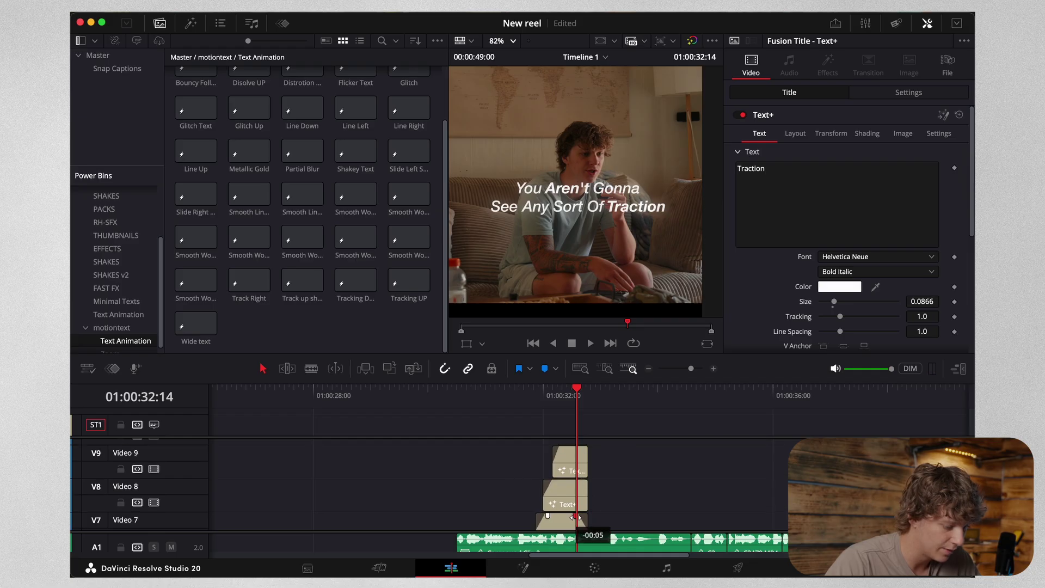
pyautogui.moveTo(586, 449); pyautogui.dragTo(578, 451)
pyautogui.scroll(-3, 610, 495)
# Step: Preview the change from the first phrase to the "If You Aren't" title and save the project
pyautogui.press('space')
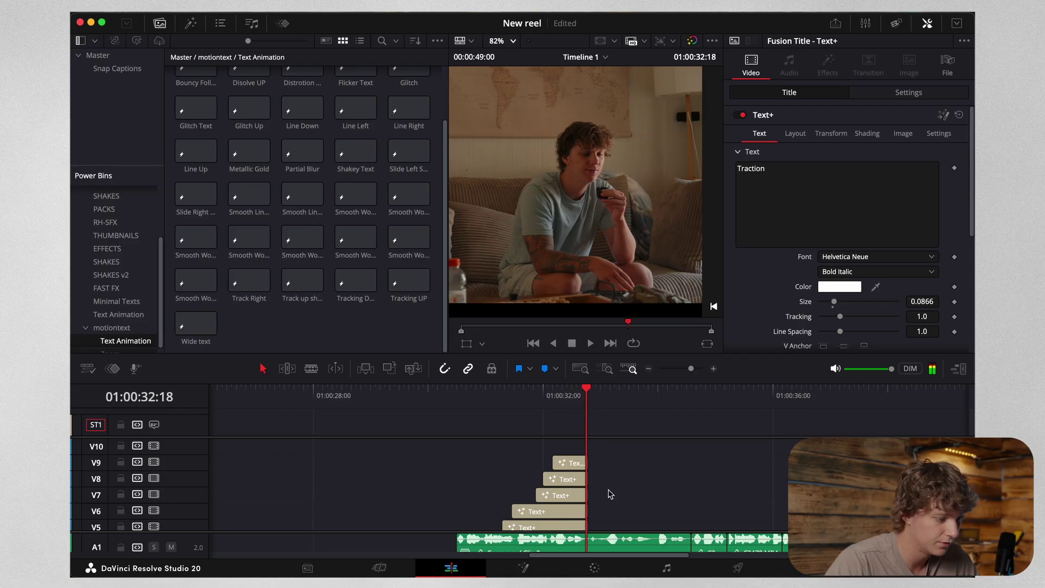
pyautogui.scroll(-2, 611, 493)
pyautogui.click(629, 509)
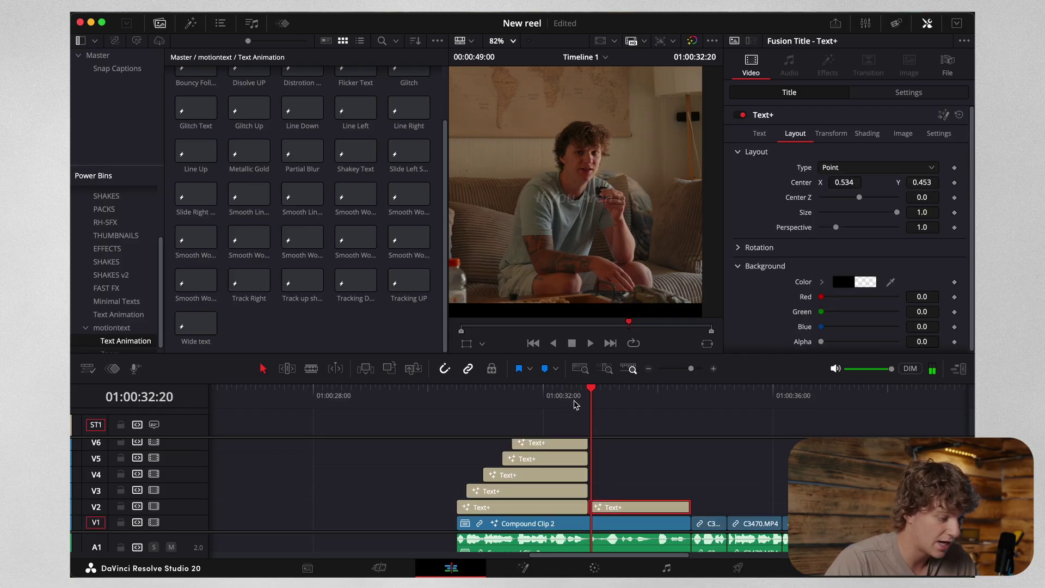
pyautogui.press('Right')
pyautogui.press('Right')
pyautogui.press('Right')
pyautogui.press('Right')
pyautogui.hotkey('ctrl', 's')
pyautogui.click(594, 403)
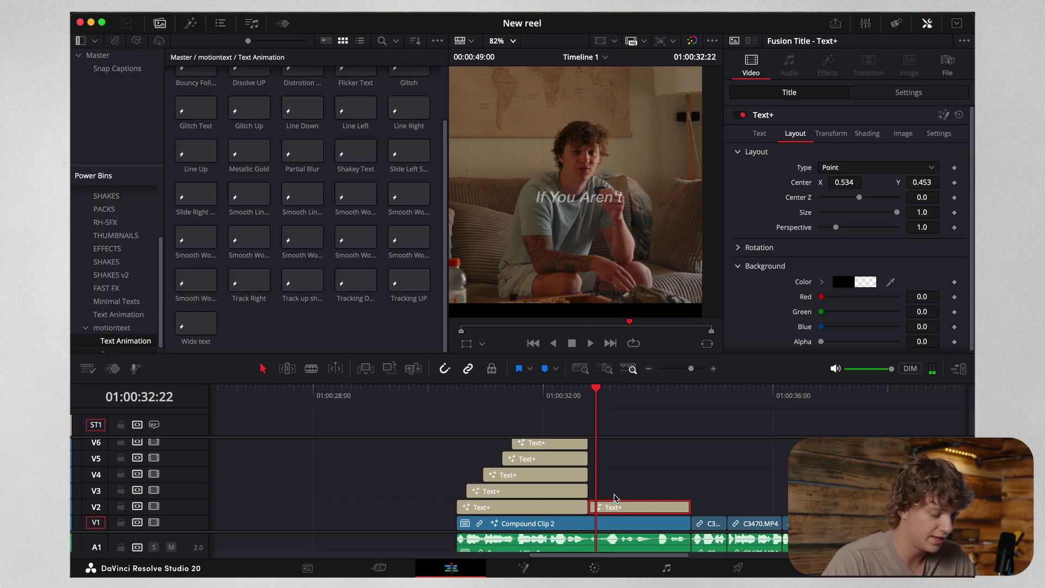
# Step: Duplicate the "If You Aren't" title onto V3, V4 and V5, and disable the copies on V4 and V5
pyautogui.moveTo(623, 512); pyautogui.dragTo(620, 466)
pyautogui.press('d')
pyautogui.click(623, 477)
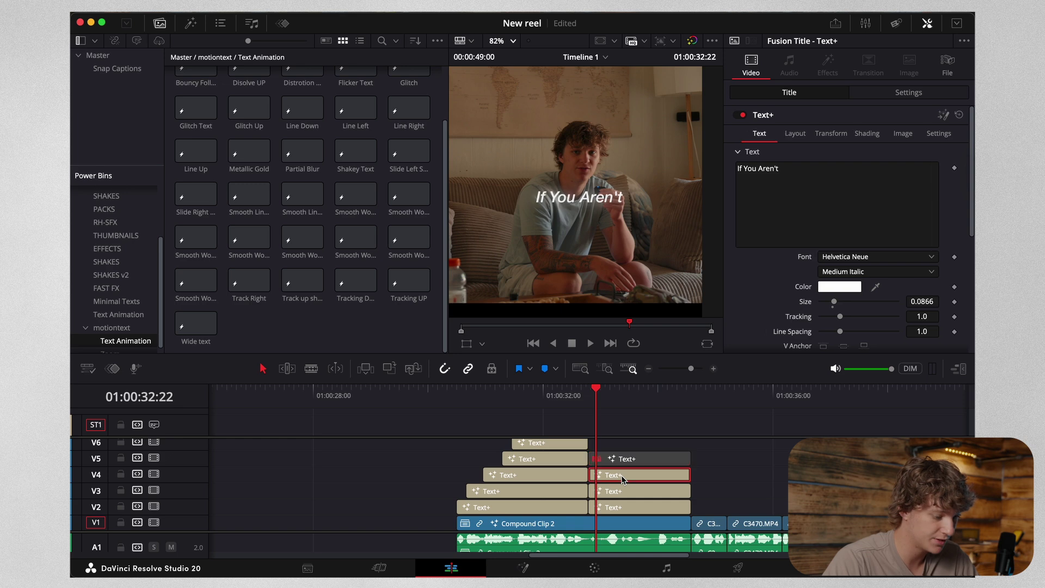
pyautogui.press('d')
# Step: Change the V3 copy's text to "If" and set its center X to 0.386 to align with the reference title
pyautogui.click(625, 491)
pyautogui.click(813, 185)
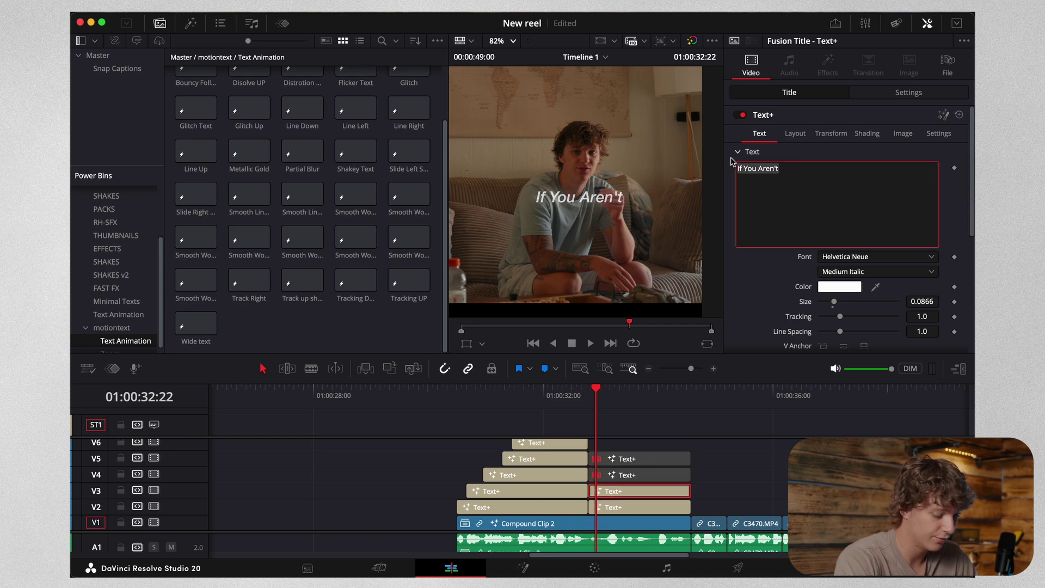
pyautogui.write('If')
pyautogui.click(628, 396)
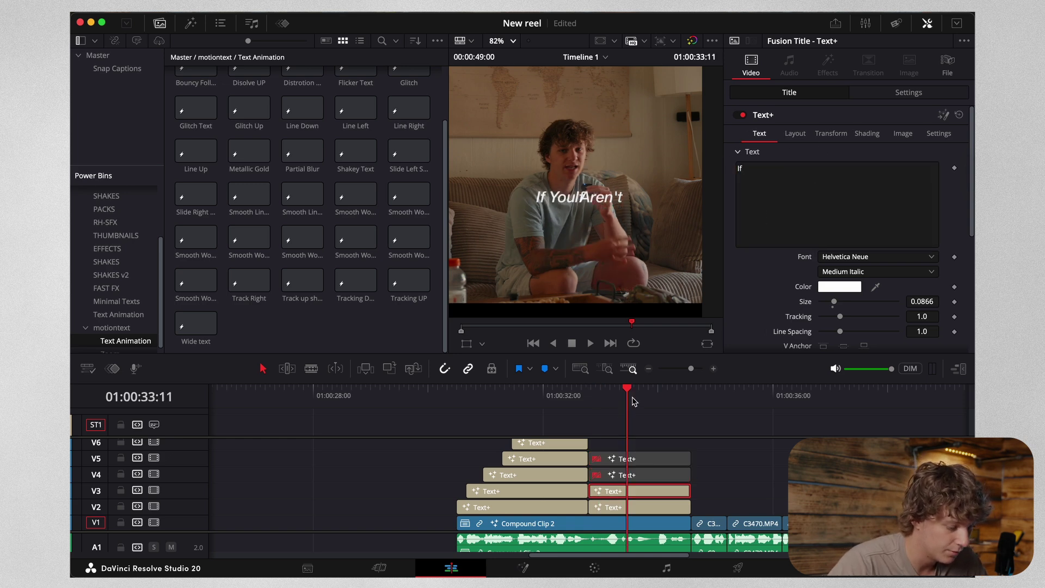
pyautogui.click(795, 133)
pyautogui.moveTo(843, 185); pyautogui.dragTo(804, 185)
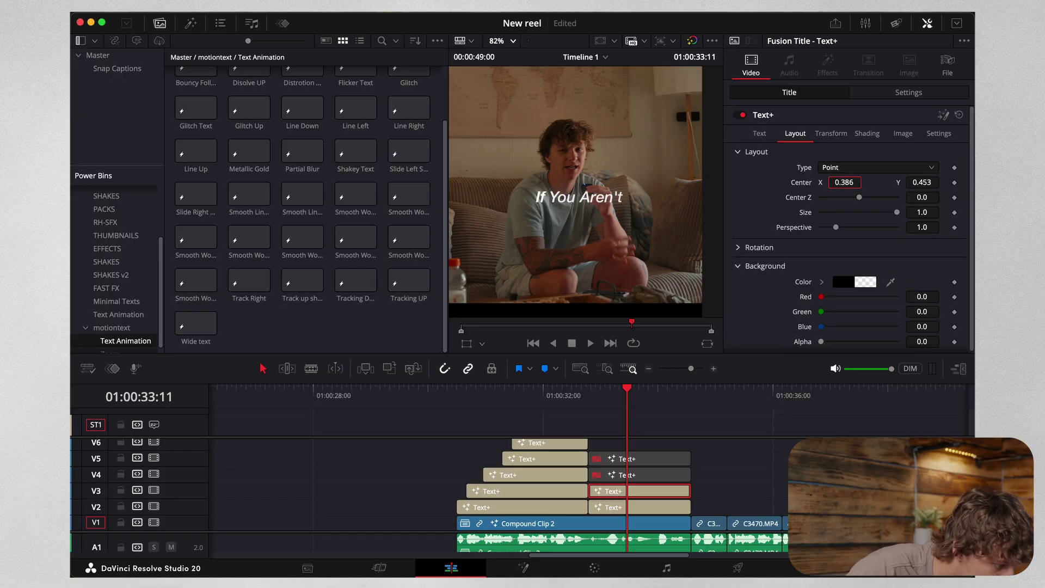
# Step: With the V3 title disabled and the V4 copy enabled, change the V4 text to "You" and set its center X to 0.469
pyautogui.click(645, 474)
pyautogui.click(879, 198)
pyautogui.hotkey('ctrl', 'a')
pyautogui.write('A')
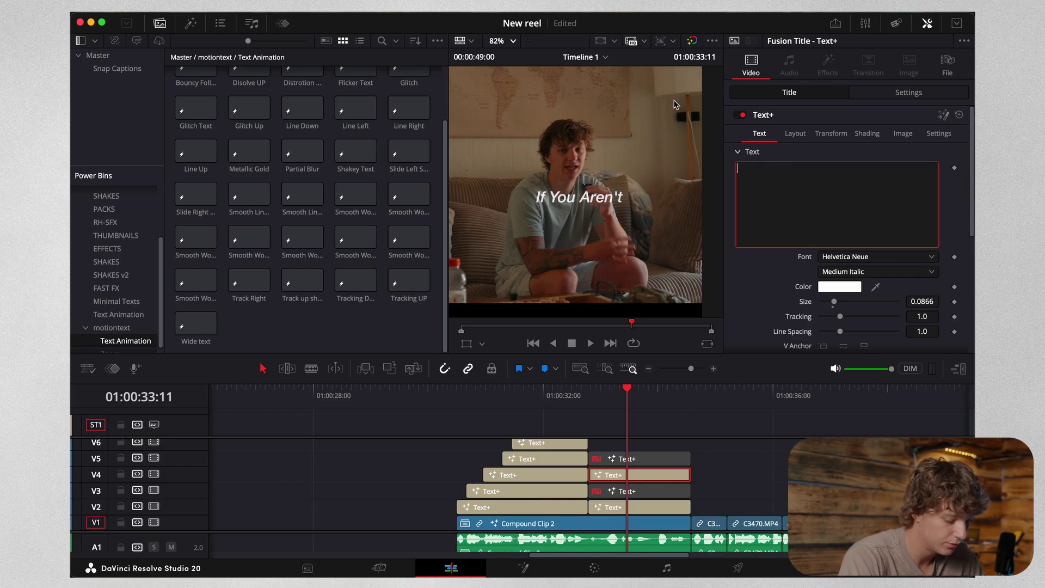
pyautogui.click(794, 138)
pyautogui.moveTo(845, 184); pyautogui.dragTo(828, 183)
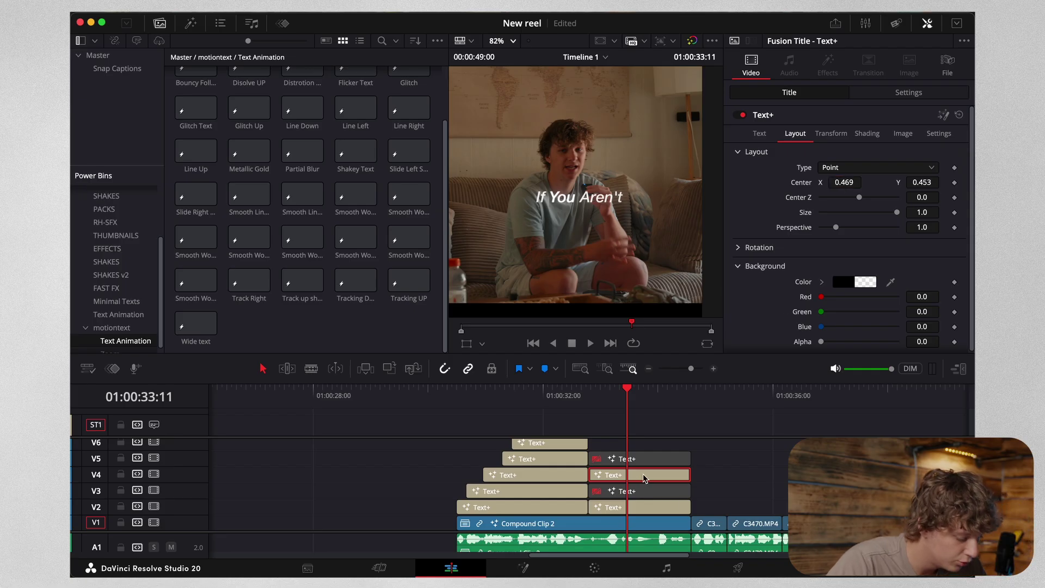
# Step: With the V4 title disabled and the V5 copy enabled, reduce the V5 text to "Aren't" and set its center X to 0.617
pyautogui.click(645, 459)
pyautogui.moveTo(860, 170); pyautogui.dragTo(665, 163)
pyautogui.click(795, 180)
pyautogui.press('BackSpace')
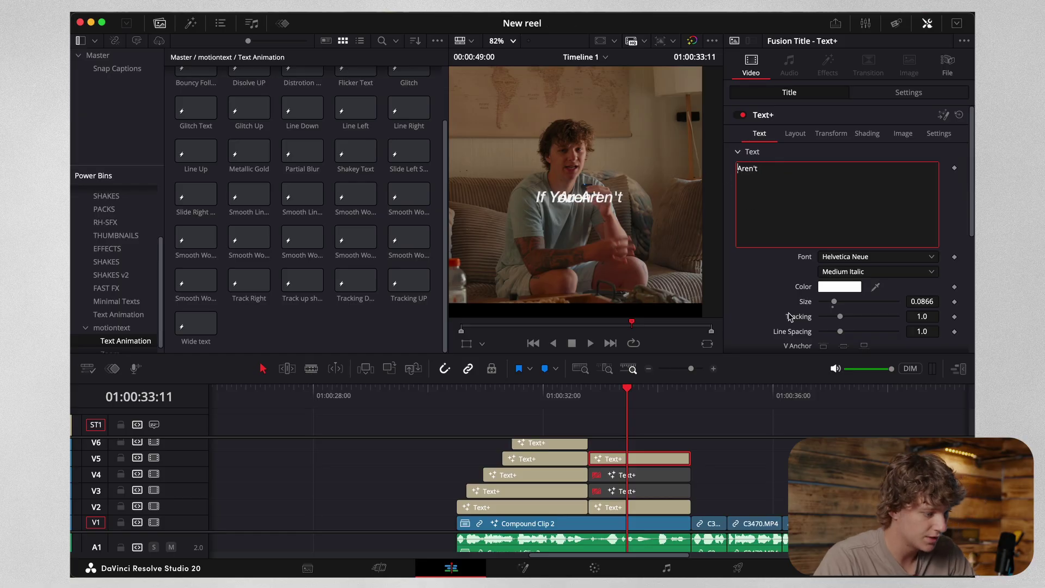
pyautogui.click(627, 458)
pyautogui.click(804, 134)
pyautogui.moveTo(842, 182); pyautogui.dragTo(882, 183)
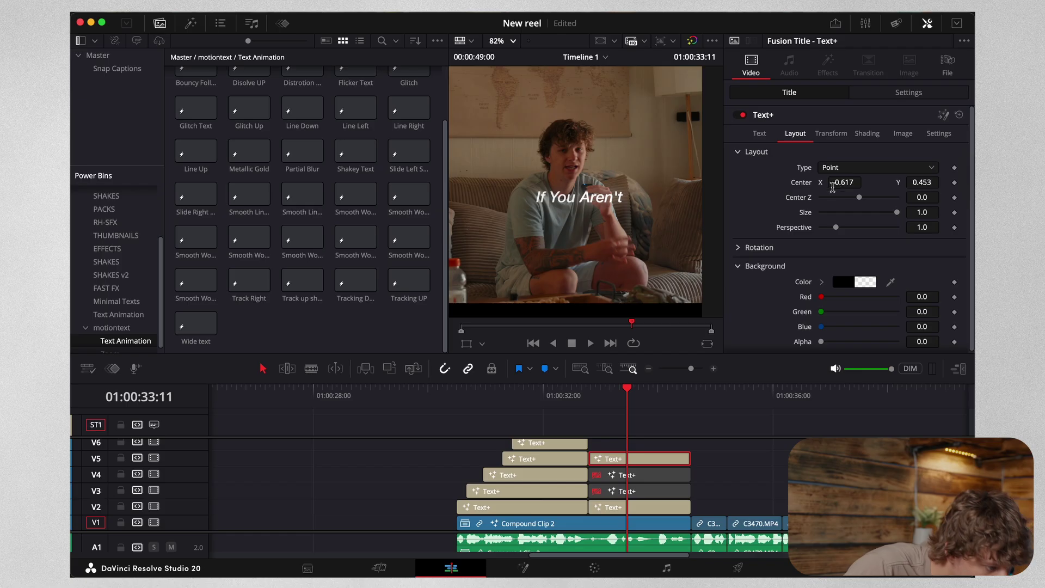
# Step: Change the "Aren't" title's font style to Bold Italic
pyautogui.click(759, 133)
pyautogui.click(851, 272)
pyautogui.click(843, 458)
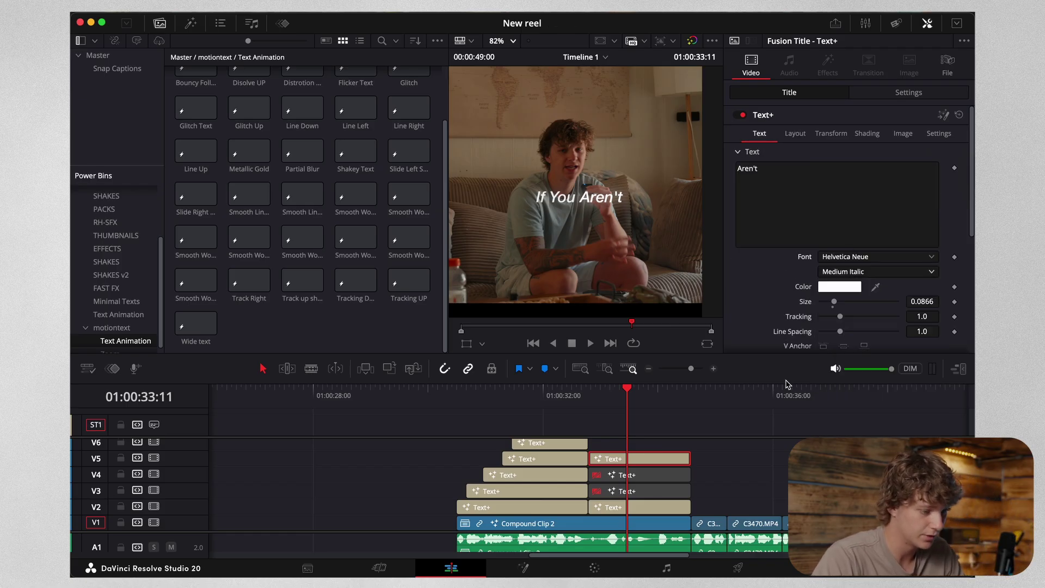
pyautogui.click(842, 275)
pyautogui.click(843, 354)
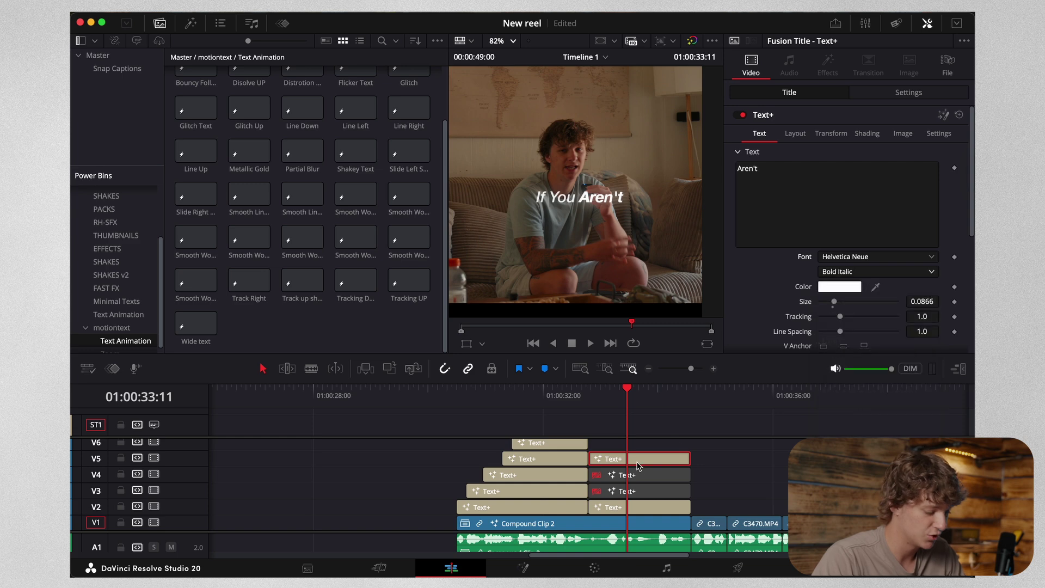
# Step: Disable the full-phrase reference title on V2 and enable the single-word titles on V3, V4 and V5
pyautogui.press('d')
pyautogui.click(633, 508)
pyautogui.press('d')
pyautogui.click(632, 491)
pyautogui.press('d')
pyautogui.click(633, 475)
pyautogui.press('d')
pyautogui.click(635, 457)
pyautogui.press('d')
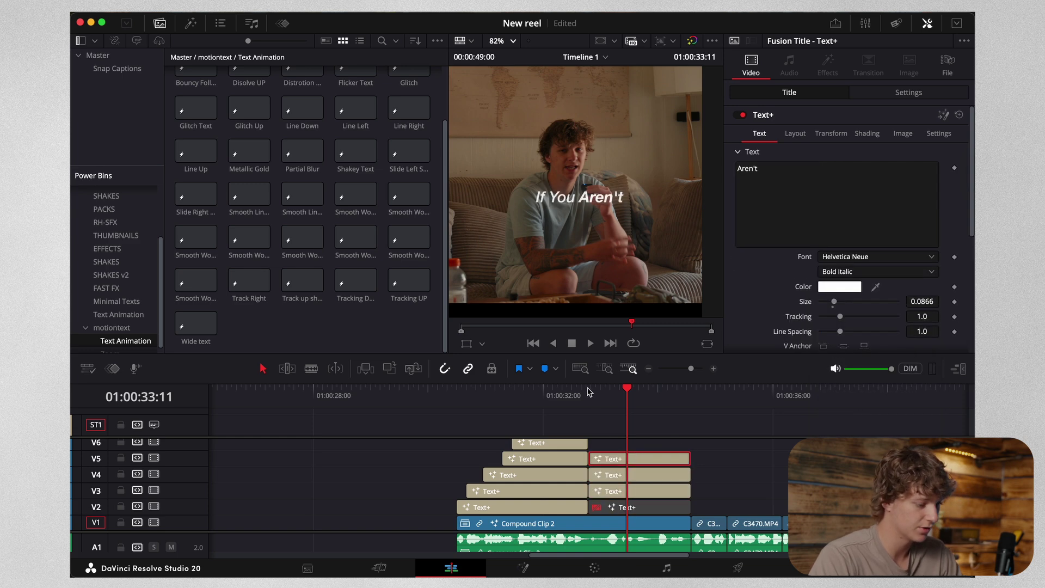
# Step: Delay the "You" title on V4 so it starts when the word is spoken
pyautogui.press('Up')
pyautogui.click(623, 473)
pyautogui.press('Right')
pyautogui.press('Right')
pyautogui.press('Right')
pyautogui.press('Right')
pyautogui.press('Right')
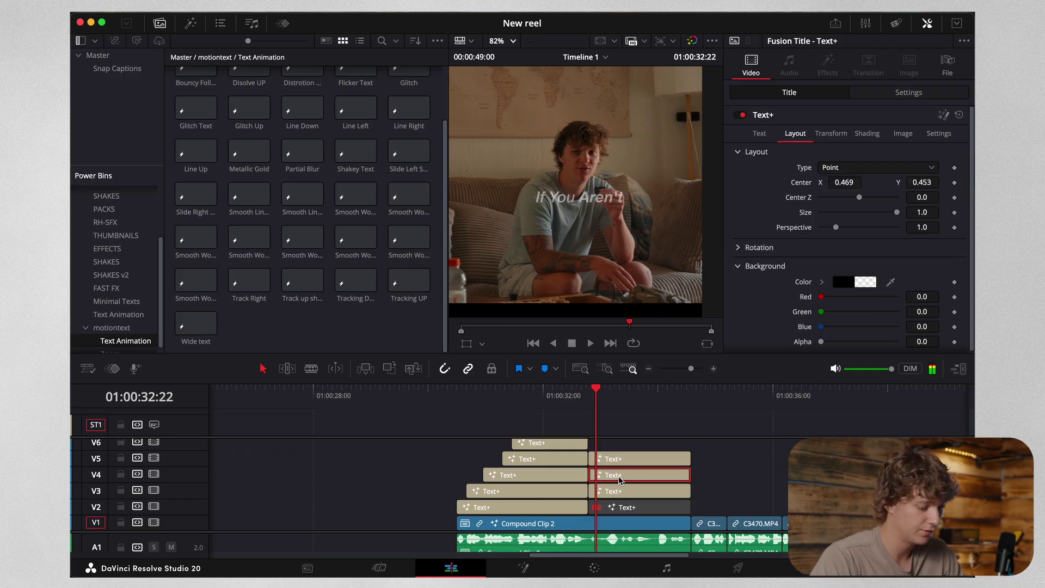
pyautogui.moveTo(620, 478); pyautogui.dragTo(632, 476)
# Step: Delay the "Aren't" title on V5 to its spoken word and trim the V4 and V5 ends to Compound Clip 2's end
pyautogui.click(625, 459)
pyautogui.press('space')
pyautogui.click(603, 396)
pyautogui.moveTo(617, 456); pyautogui.dragTo(639, 456)
pyautogui.moveTo(697, 472)
pyautogui.mouseDown()
pyautogui.moveTo(685, 469)
pyautogui.moveTo(688, 455)
pyautogui.mouseUp()
pyautogui.press('space')
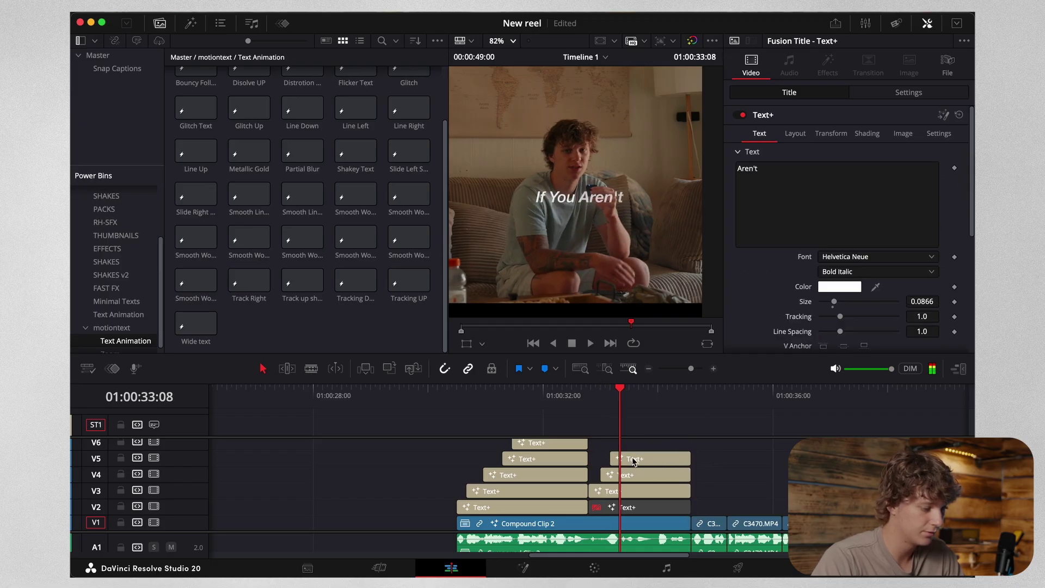
# Step: Split the "If You Aren't" titles on V2 through V5 at 01:00:33:11 and delete the parts after the cut
pyautogui.click(588, 390)
pyautogui.press('space')
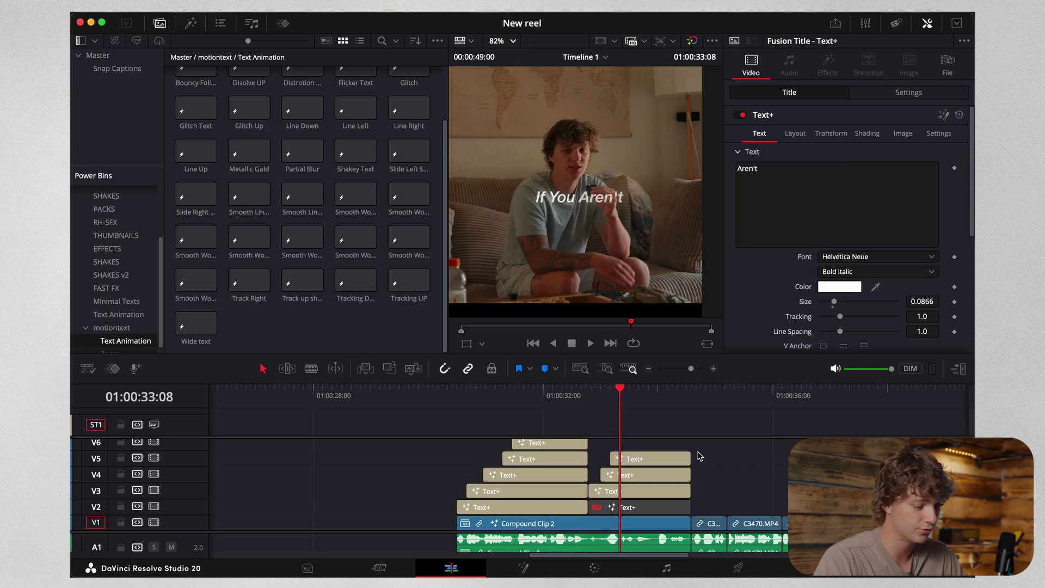
pyautogui.press('space')
pyautogui.press('space')
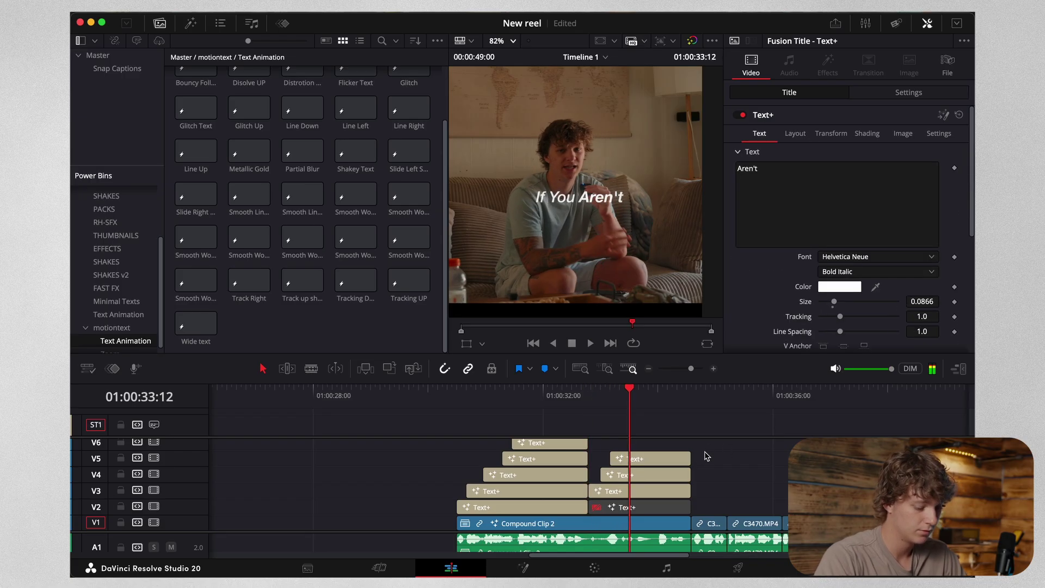
pyautogui.press('Left')
pyautogui.moveTo(713, 455); pyautogui.dragTo(667, 502)
pyautogui.press('super+b')
pyautogui.moveTo(722, 455); pyautogui.dragTo(634, 509)
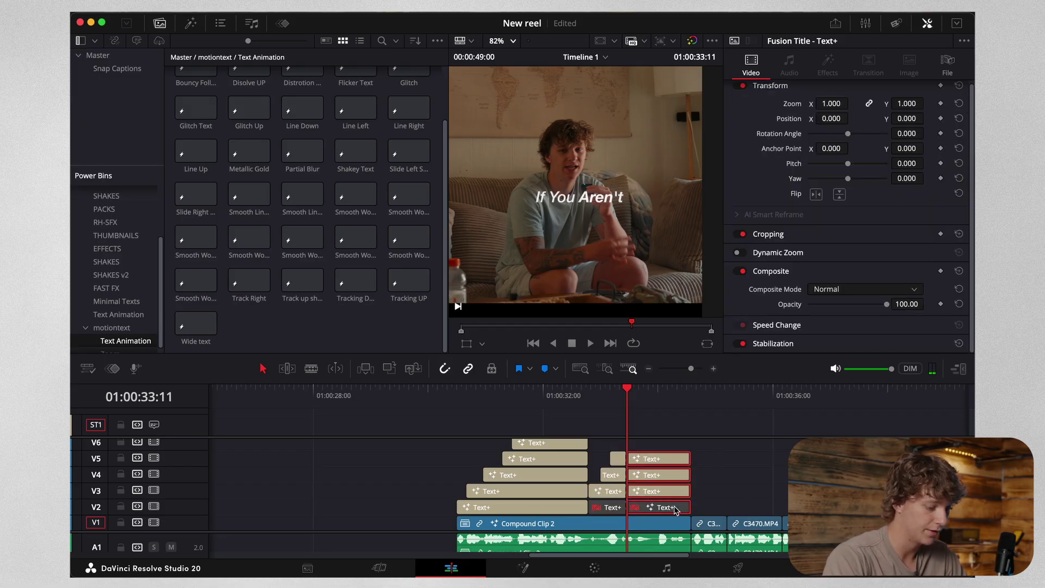
pyautogui.press('BackSpace')
# Step: Play back both captioned phrases from 01:00:30:11 to 01:00:33:11 to review their timing
pyautogui.click(447, 405)
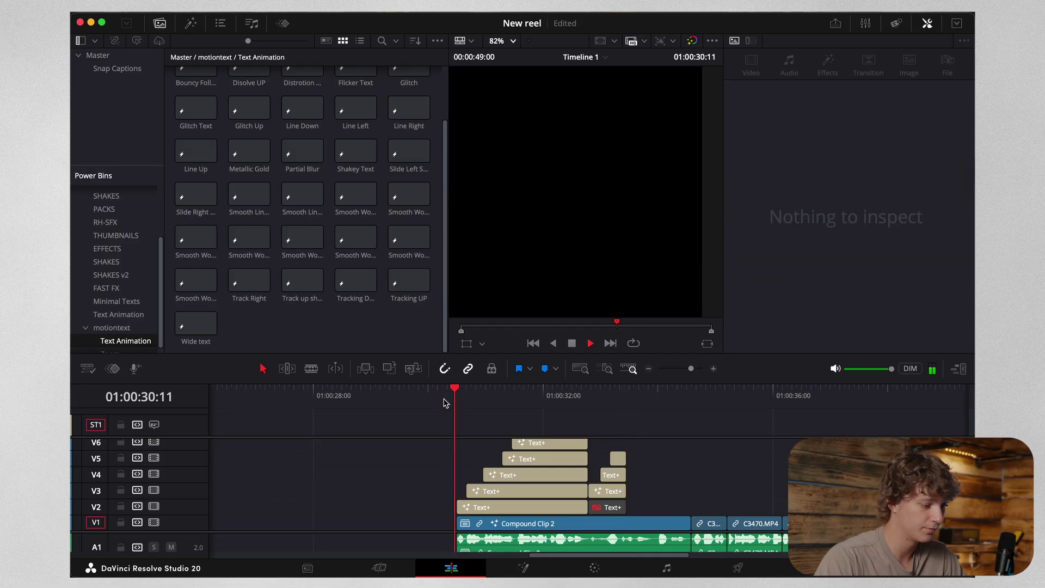
pyautogui.press('space')
pyautogui.click(649, 369)
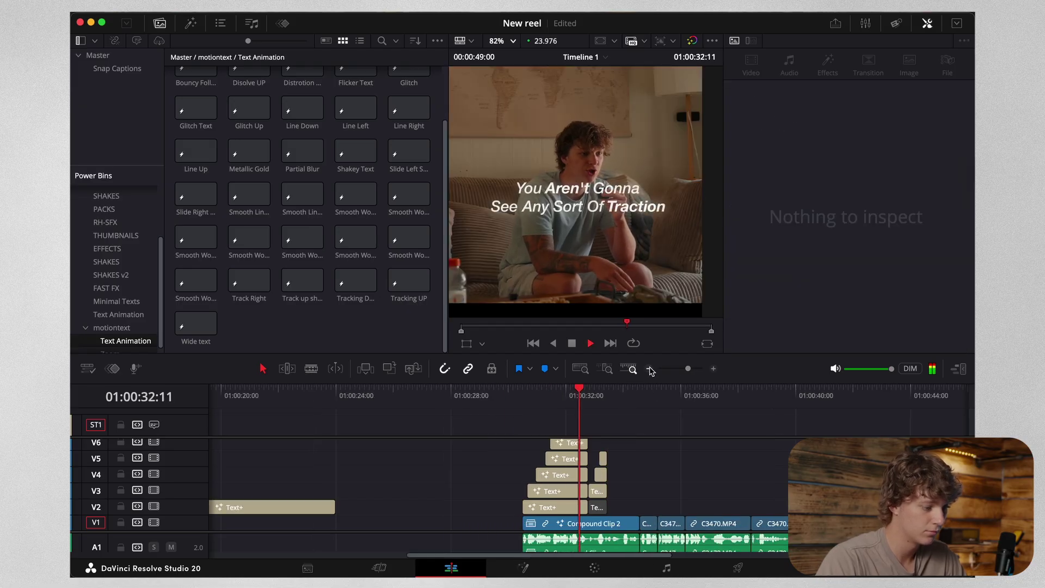
pyautogui.press('space')
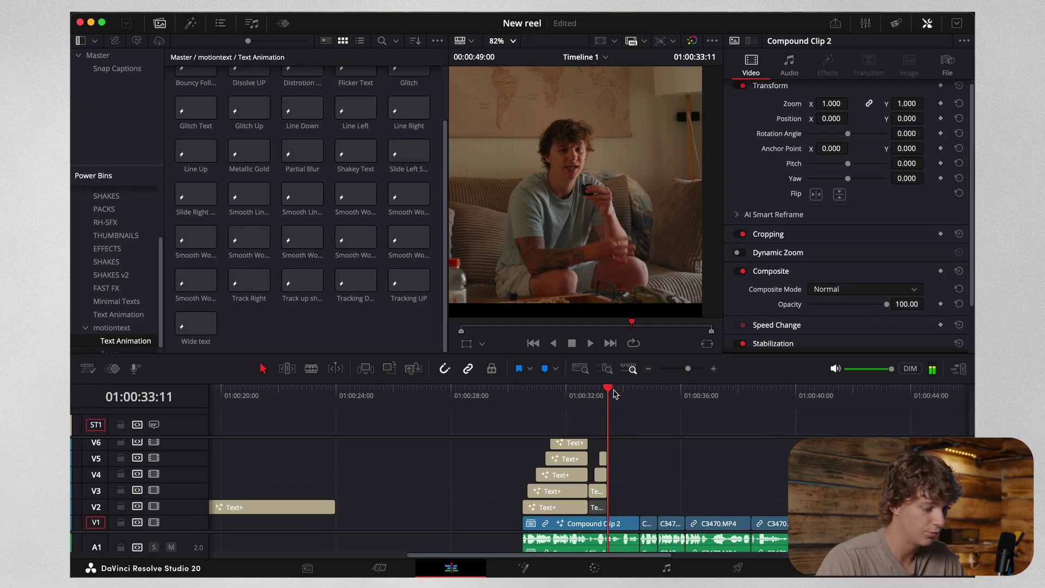
pyautogui.click(713, 368)
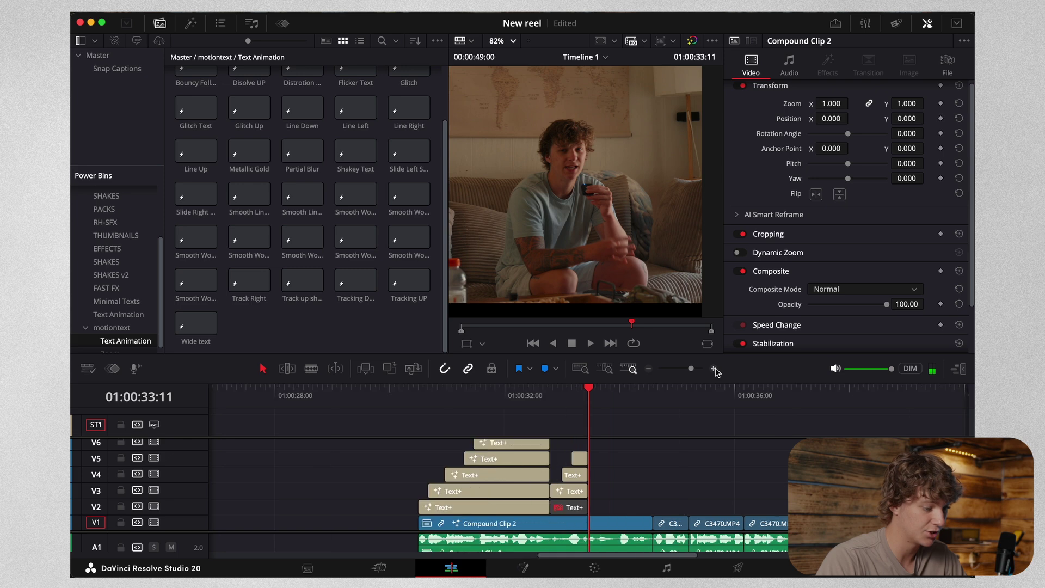
# Step: Add the "UP glitch" title from the Minimal Texts power bin to V2, right after the "If You Aren't" titles
pyautogui.scroll(-1, 109, 280)
pyautogui.click(116, 294)
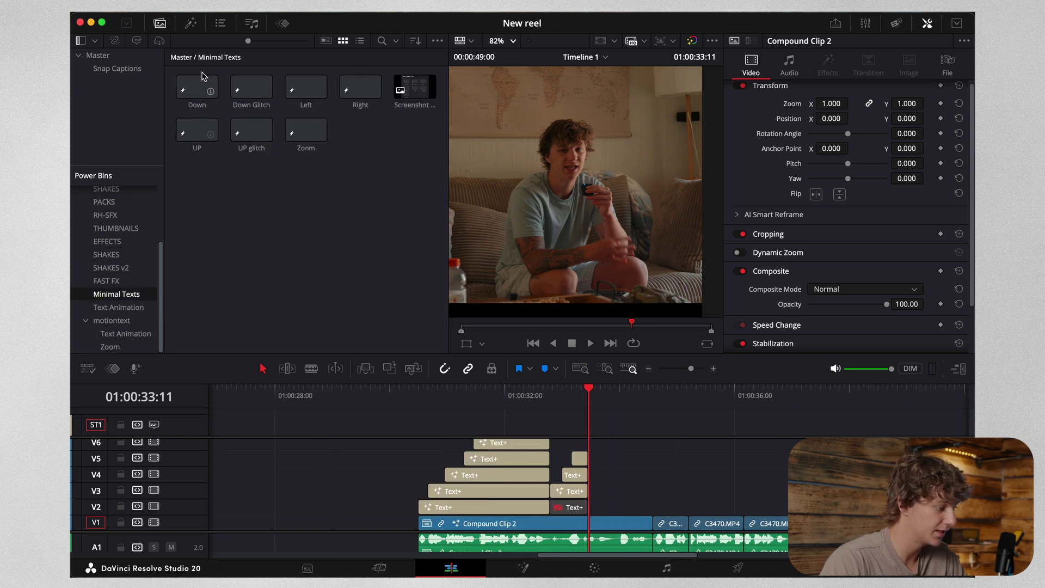
pyautogui.moveTo(250, 133); pyautogui.dragTo(603, 506)
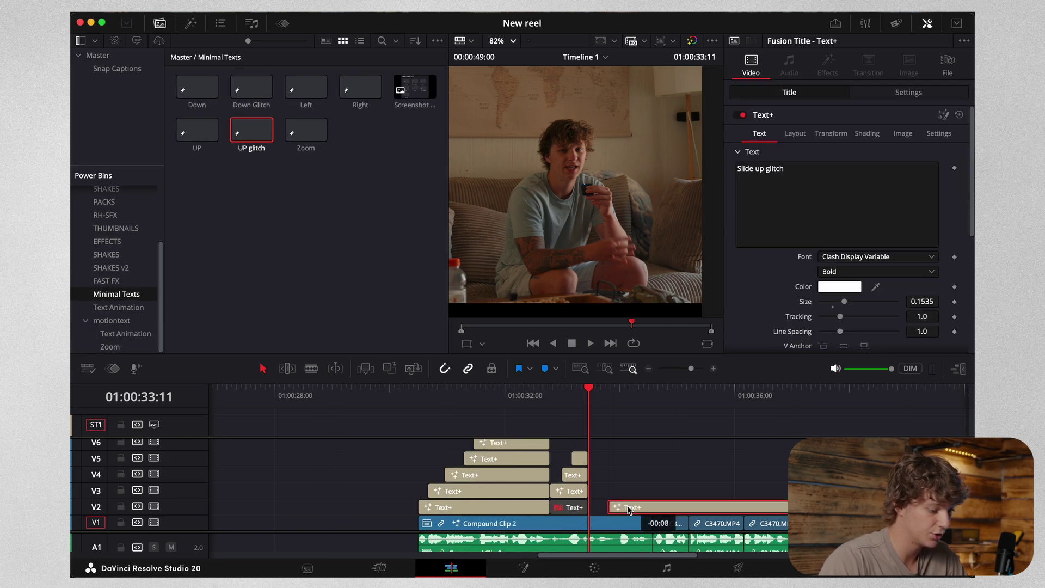
# Step: Set the "Slide up glitch" title's font to Helvetica Neue Medium Italic and align its start with the playhead at 01:00:33:11
pyautogui.click(761, 134)
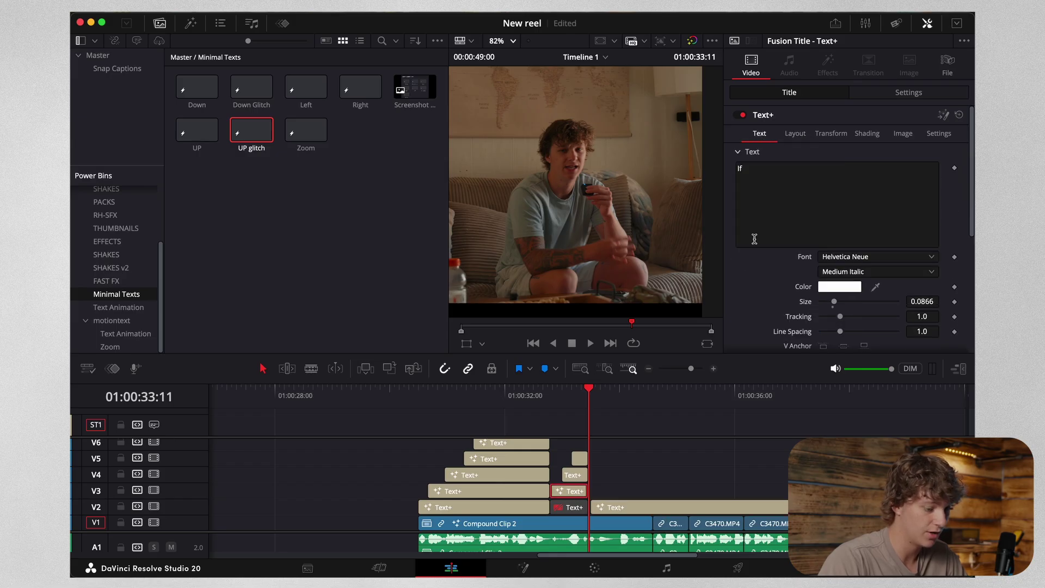
pyautogui.click(843, 256)
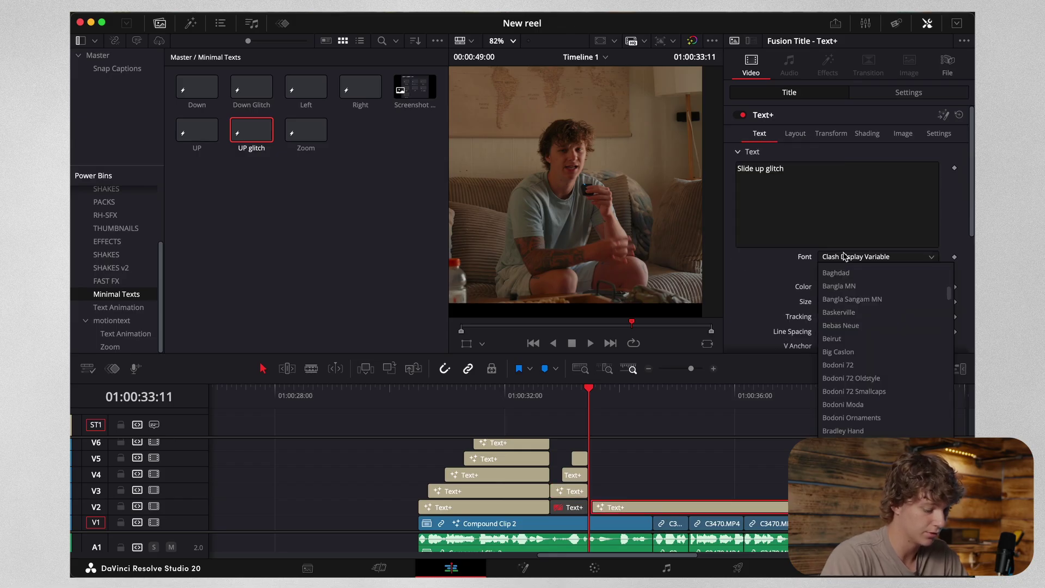
pyautogui.press('Return')
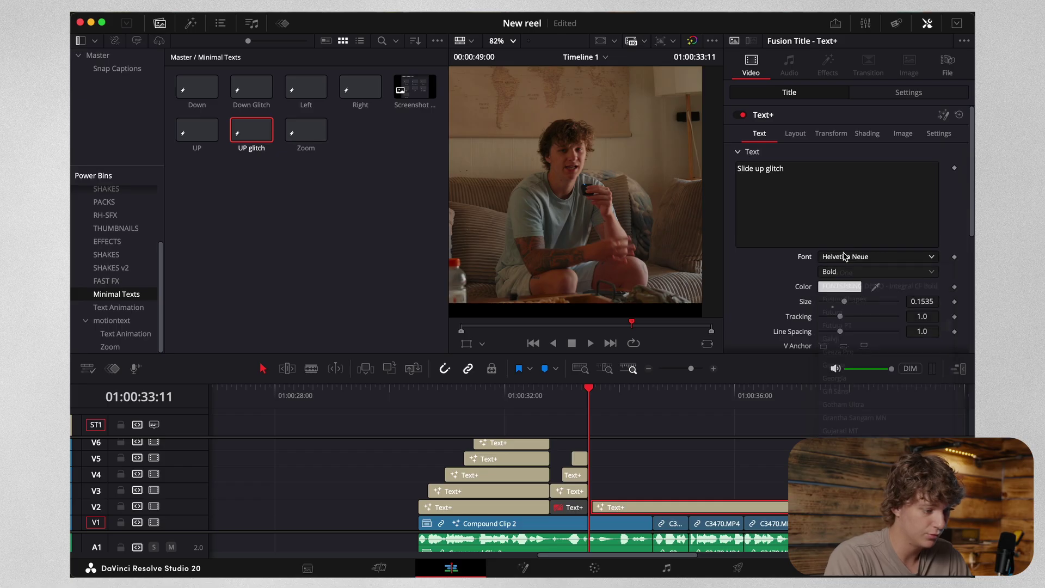
pyautogui.click(855, 273)
pyautogui.click(838, 458)
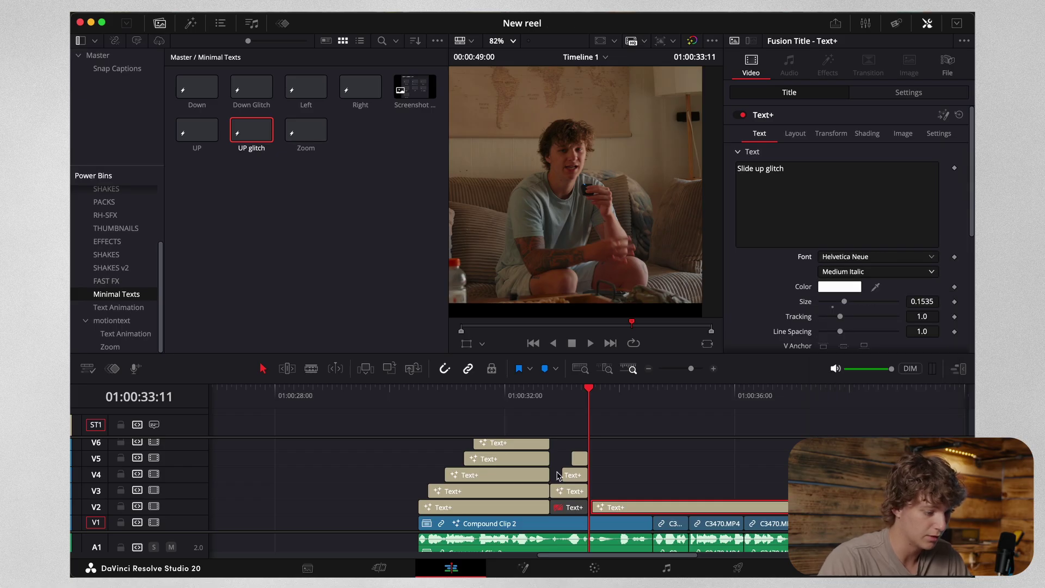
pyautogui.moveTo(605, 508); pyautogui.dragTo(602, 508)
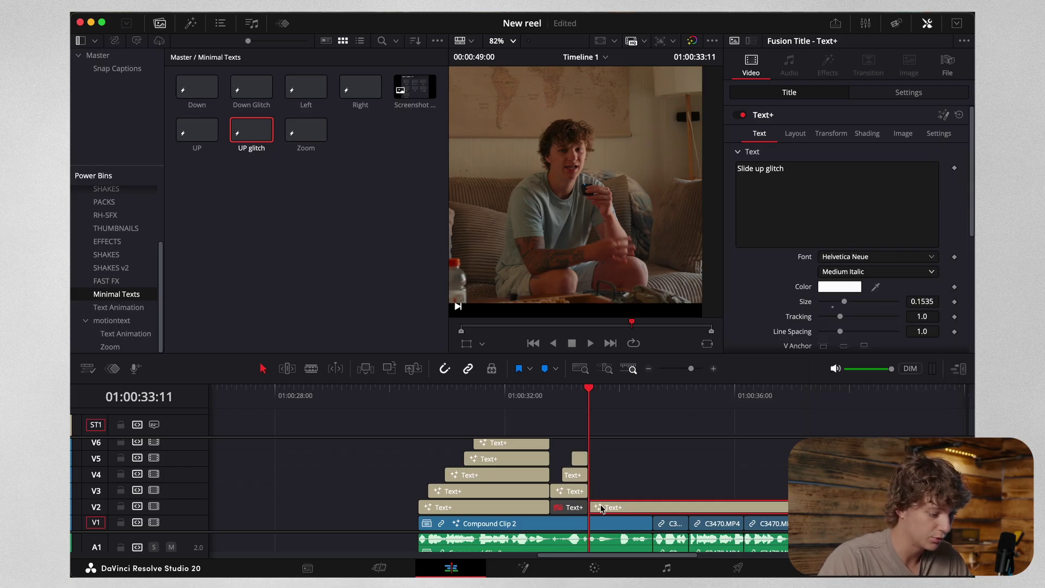
pyautogui.press('space')
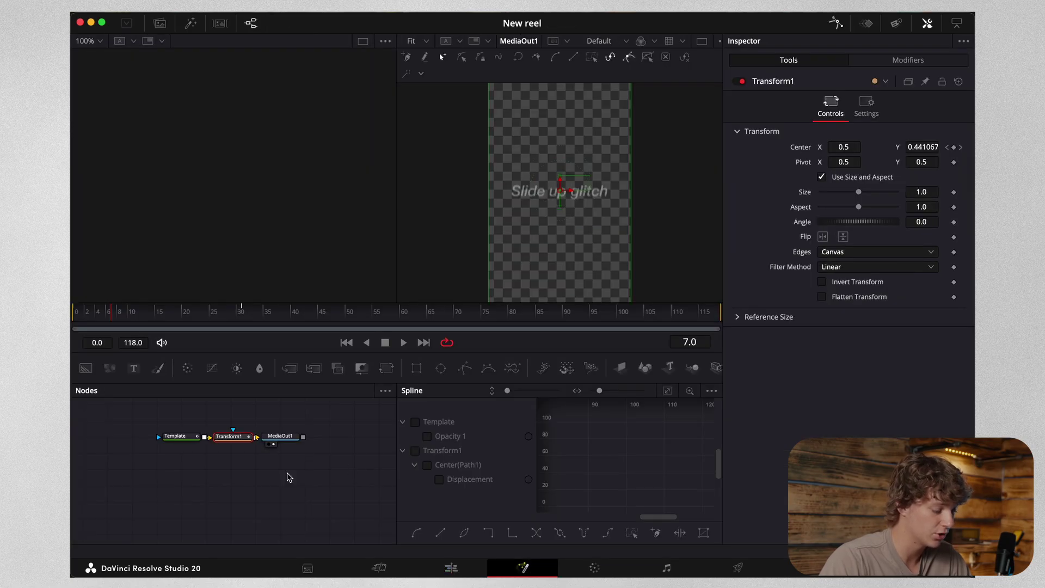
# Step: Add a Glow node between Transform1 and MediaOut1 in the title's Fusion composition
pyautogui.moveTo(280, 436); pyautogui.dragTo(296, 434)
pyautogui.click(242, 439)
pyautogui.hotkey('shift', 'space')
pyautogui.write('glow')
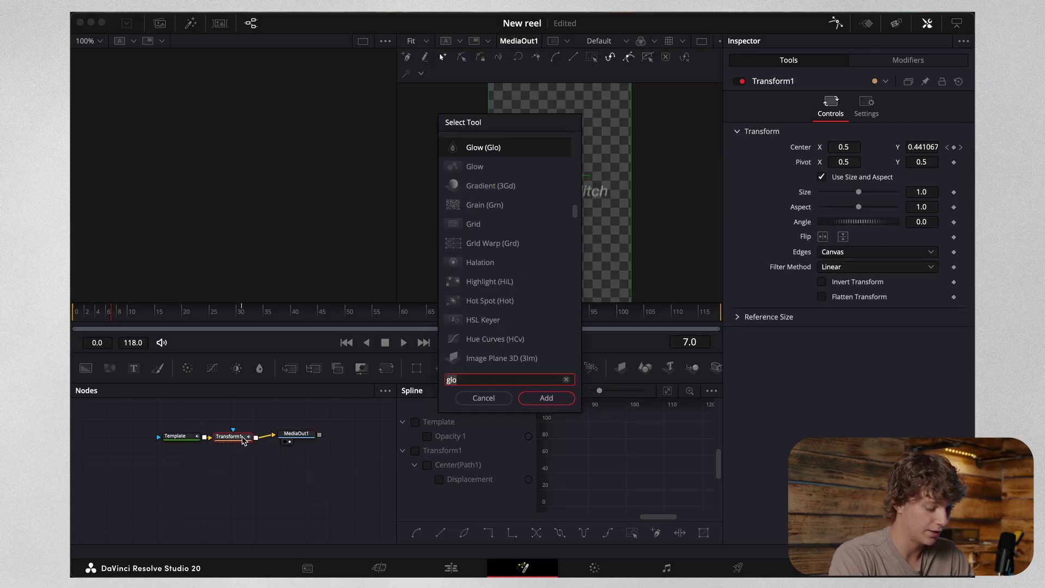
pyautogui.press('Return')
# Step: Set the Glow node's Glow Size to 43.3 and Glow to 0.378, checking a late frame of the title
pyautogui.click(448, 318)
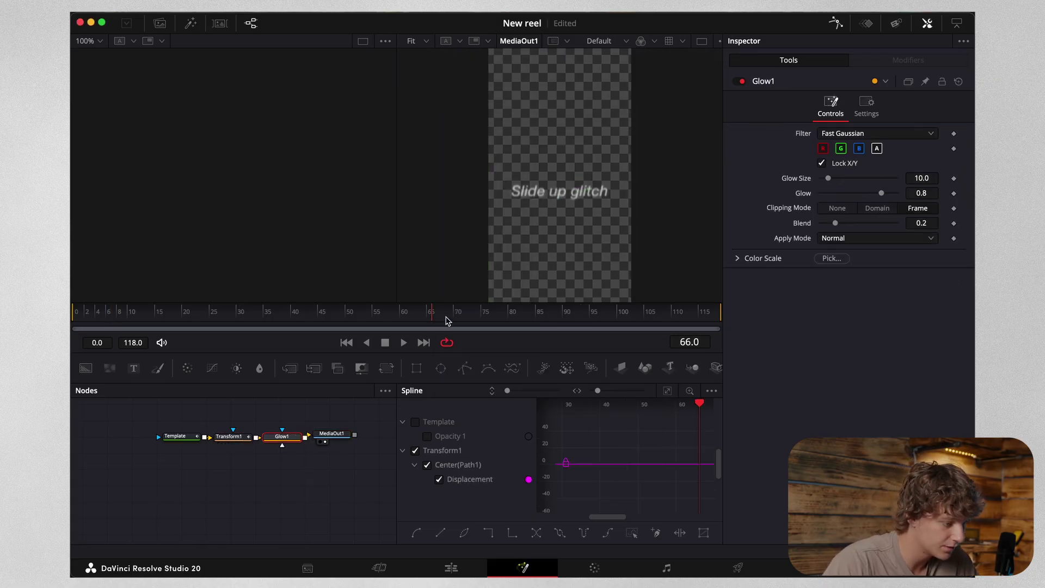
pyautogui.moveTo(829, 178); pyautogui.dragTo(853, 178)
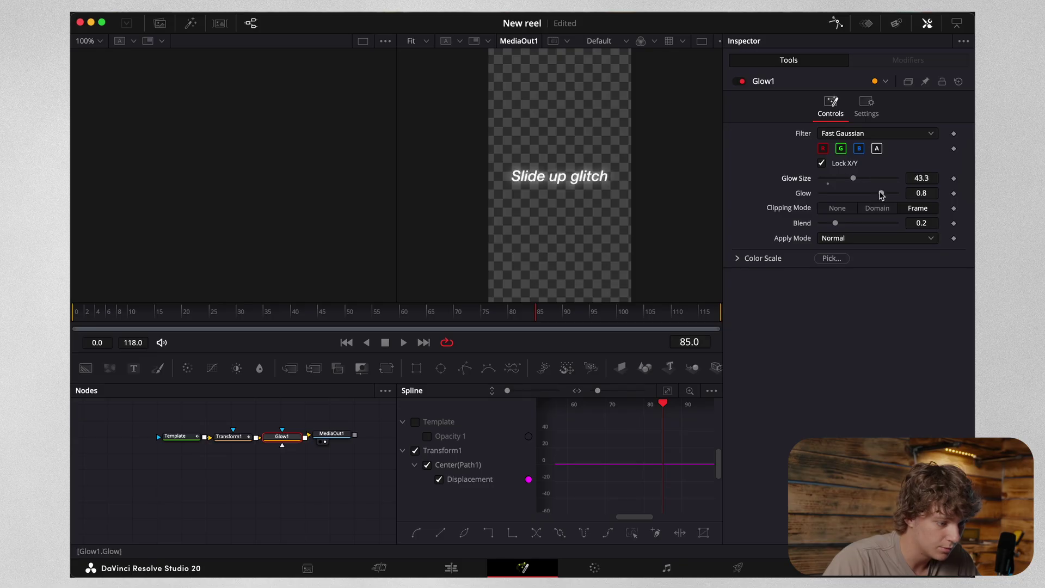
pyautogui.click(854, 193)
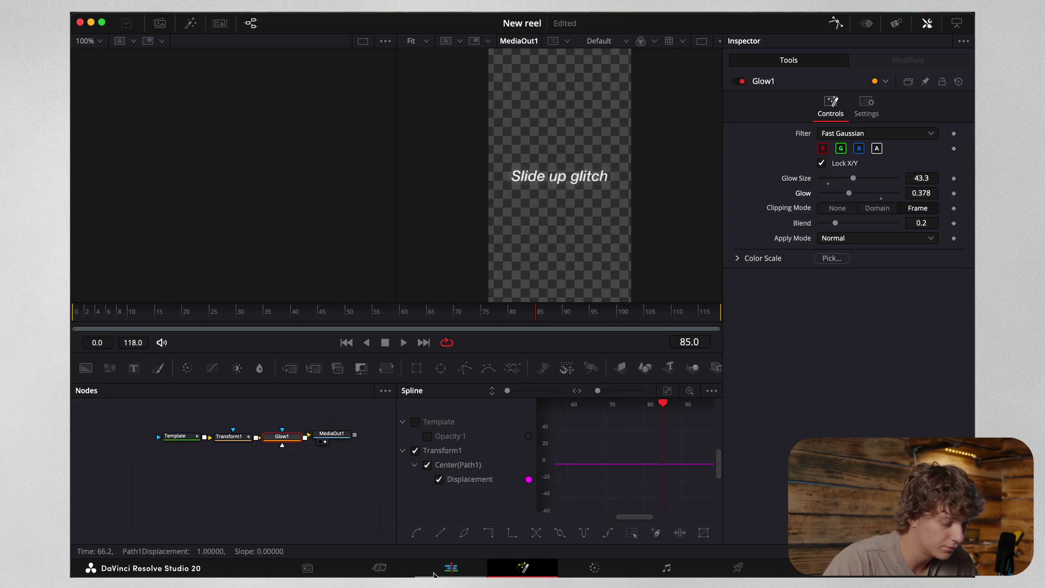
# Step: Change the V2 title's text to "Taking Action" at size 0.08 on the Edit page and play it back
pyautogui.click(451, 568)
pyautogui.moveTo(845, 305); pyautogui.dragTo(832, 303)
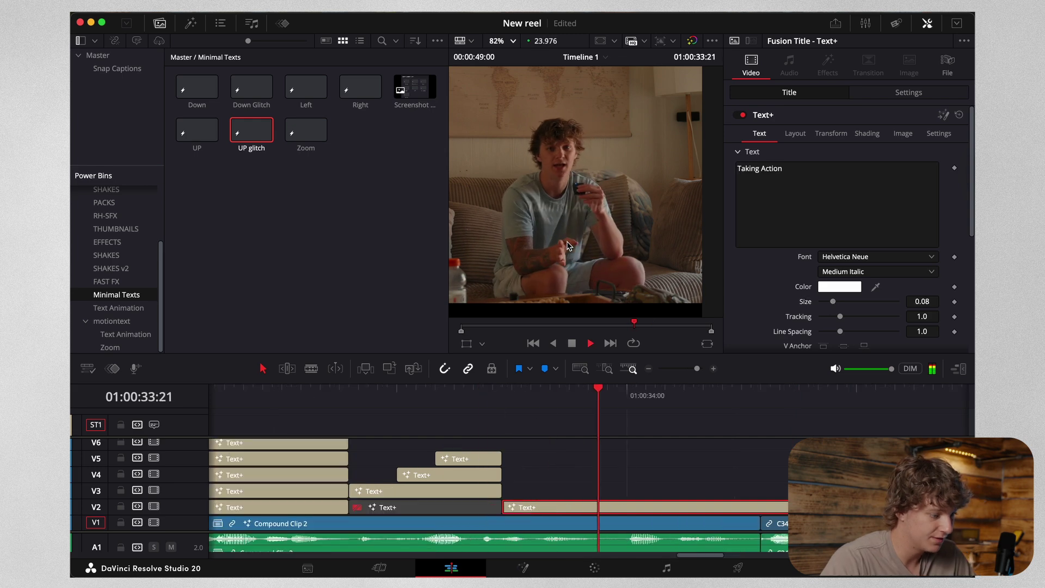
pyautogui.press('space')
# Step: Split the "Taking Action" title at the end of Compound Clip 2 and delete the remainder
pyautogui.click(649, 369)
pyautogui.moveTo(683, 395); pyautogui.dragTo(697, 396)
pyautogui.press('super+b')
pyautogui.click(746, 507)
pyautogui.press('BackSpace')
# Step: Open the "Taking Action" title in Fusion at 01:00:34:06 and select its Template text node, spacing it away from Transform1
pyautogui.click(661, 401)
pyautogui.click(670, 507)
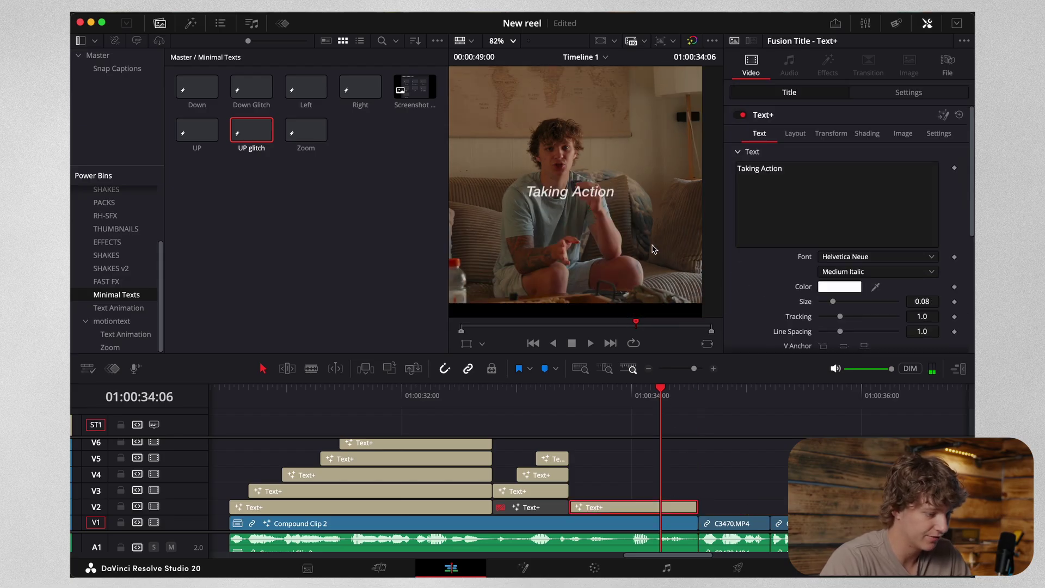
pyautogui.click(531, 569)
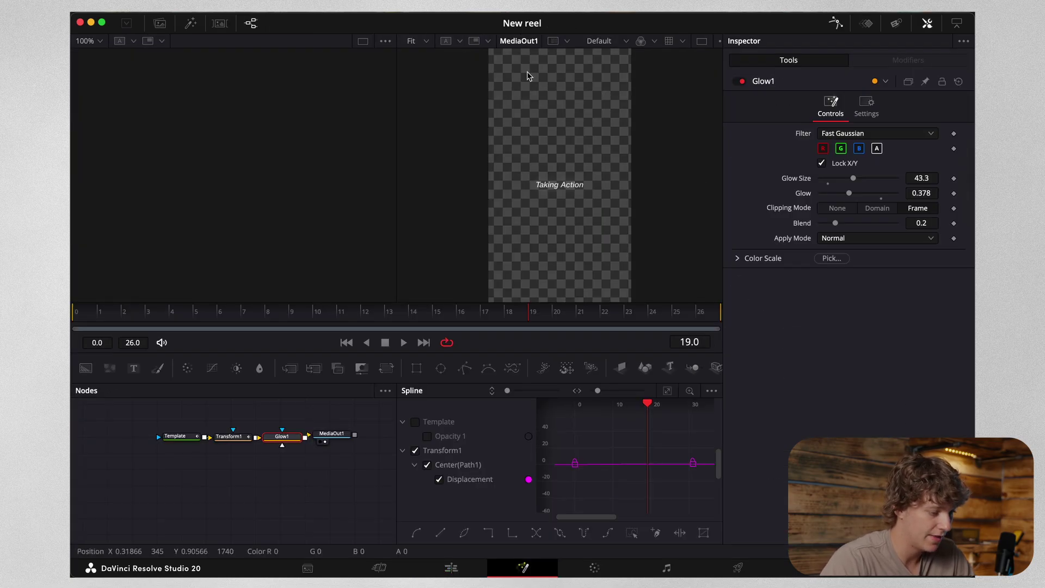
pyautogui.click(192, 437)
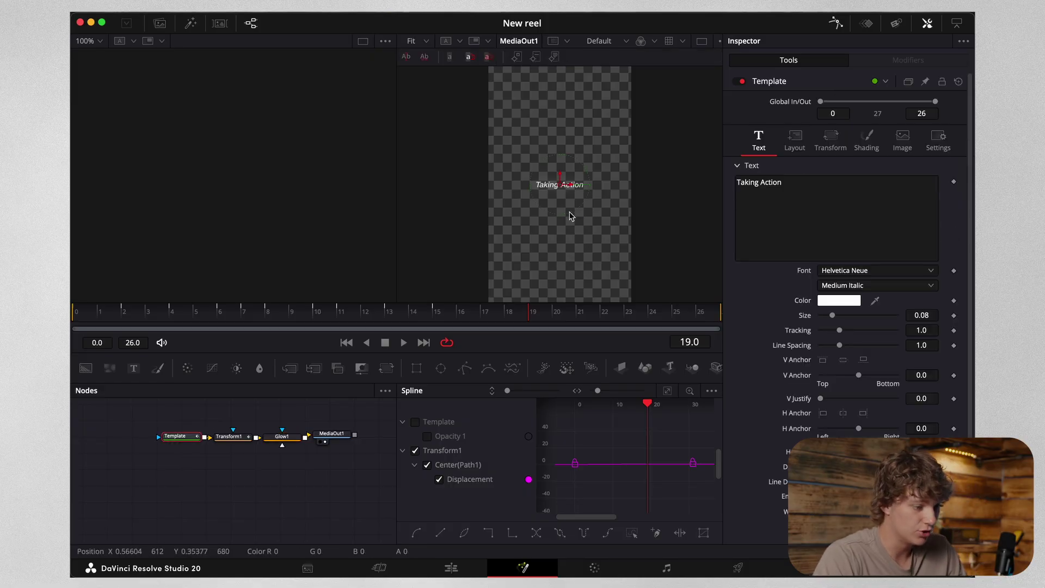
pyautogui.moveTo(186, 442); pyautogui.dragTo(170, 444)
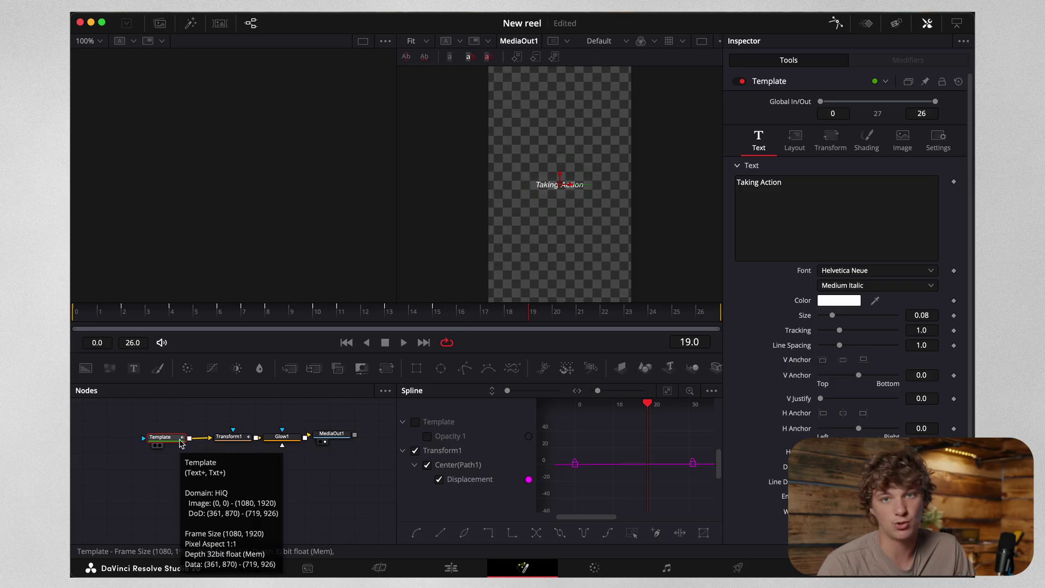
pyautogui.click(240, 471)
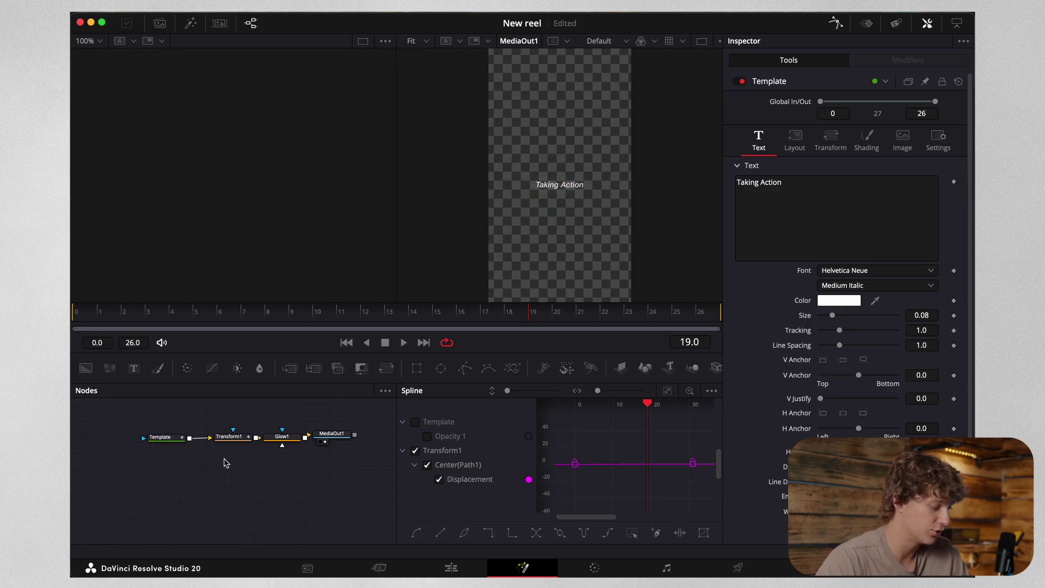
pyautogui.click(175, 443)
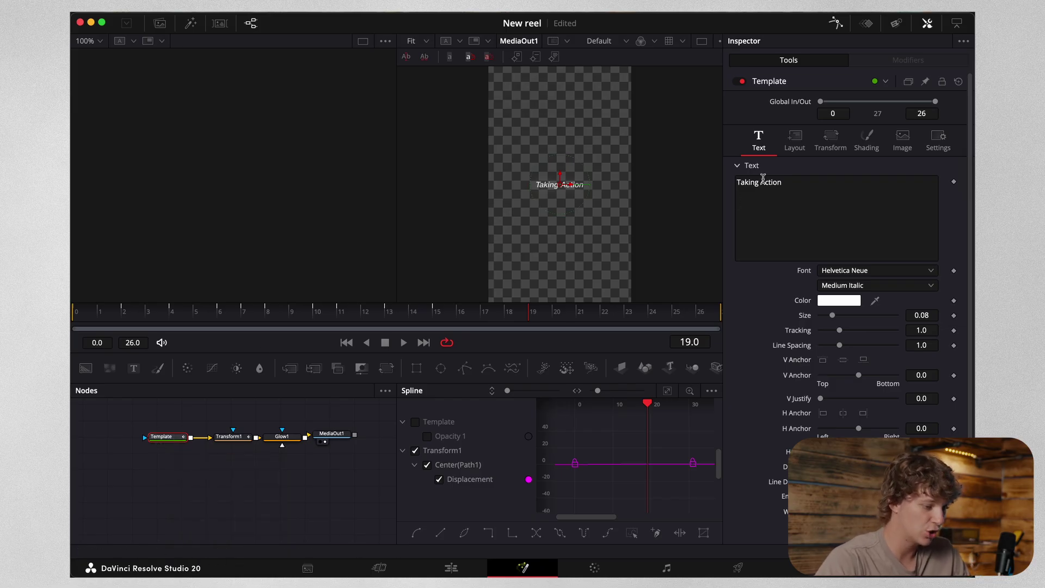
# Step: Apply the Character Level Styling modifier to the Template node's "Taking Action" text
pyautogui.rightClick(847, 213)
pyautogui.click(832, 214)
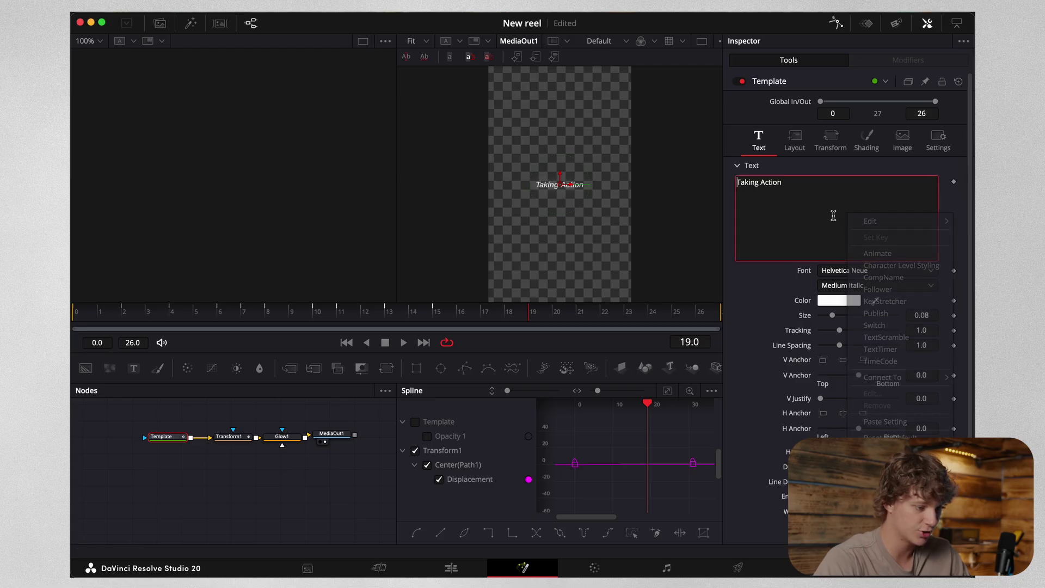
pyautogui.rightClick(804, 218)
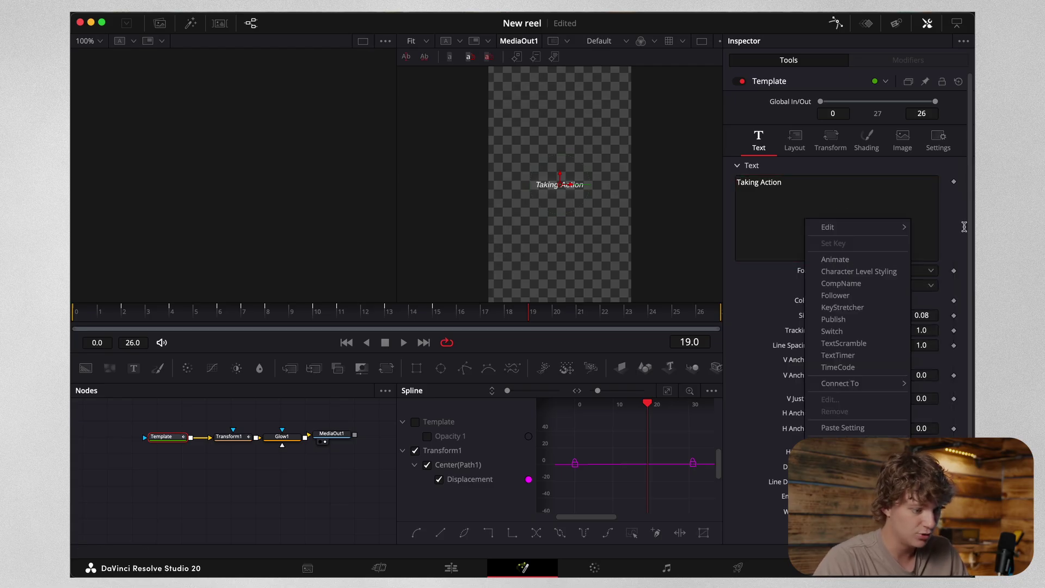
pyautogui.click(858, 271)
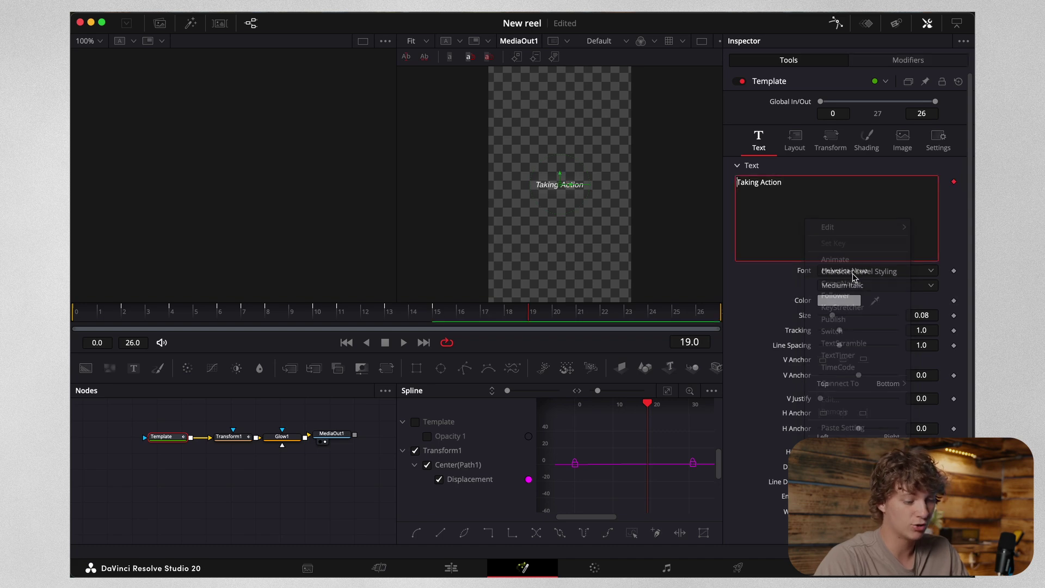
# Step: Color only the word "Action" bright green using the character-level styling modifier
pyautogui.click(897, 61)
pyautogui.moveTo(620, 152); pyautogui.dragTo(562, 207)
pyautogui.click(838, 266)
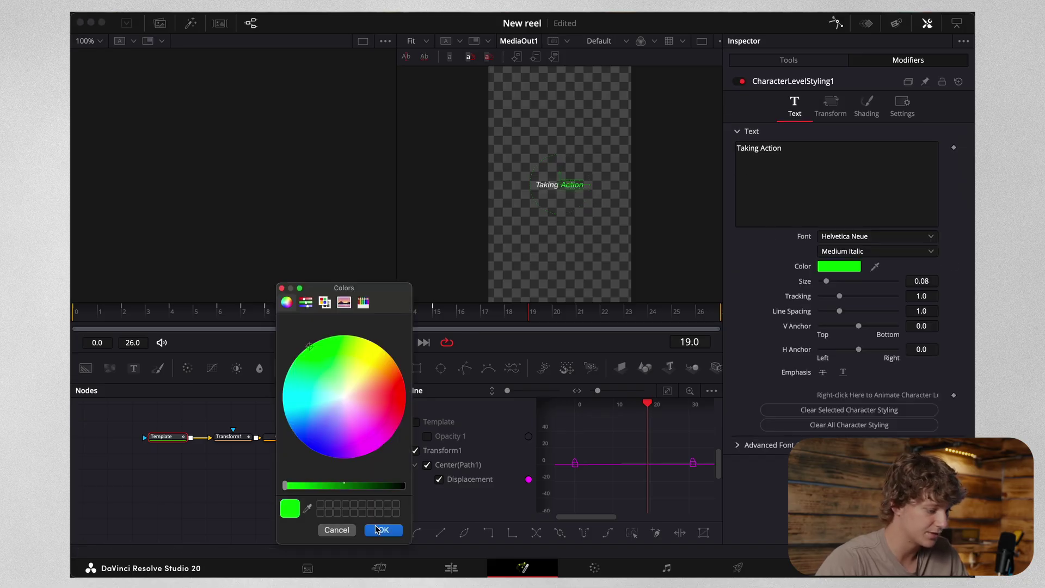
pyautogui.click(381, 530)
# Step: Return to the Edit page timeline and play back the "Taking Action" title from its start
pyautogui.click(467, 568)
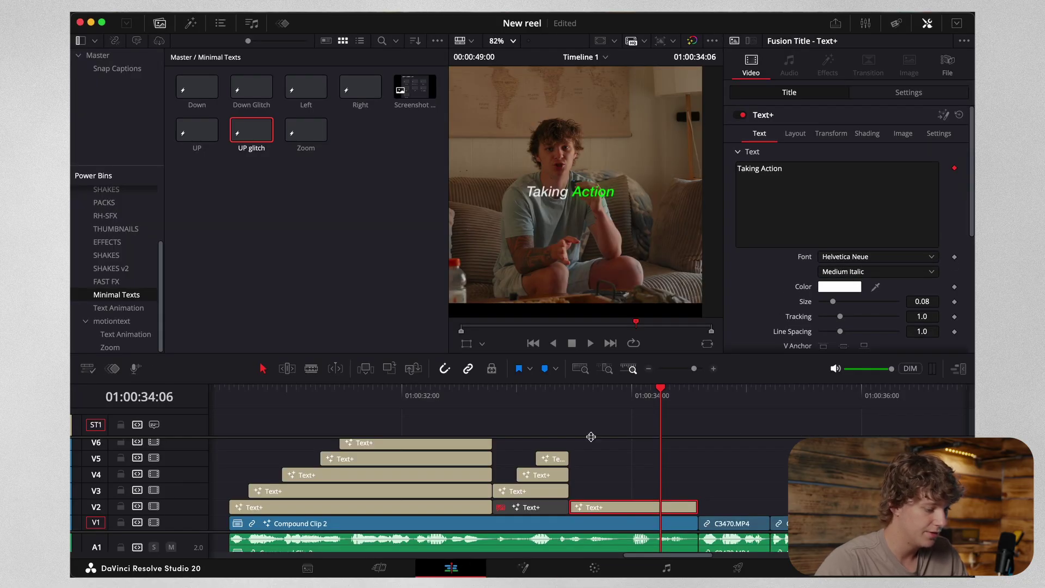
pyautogui.click(575, 392)
pyautogui.press('space')
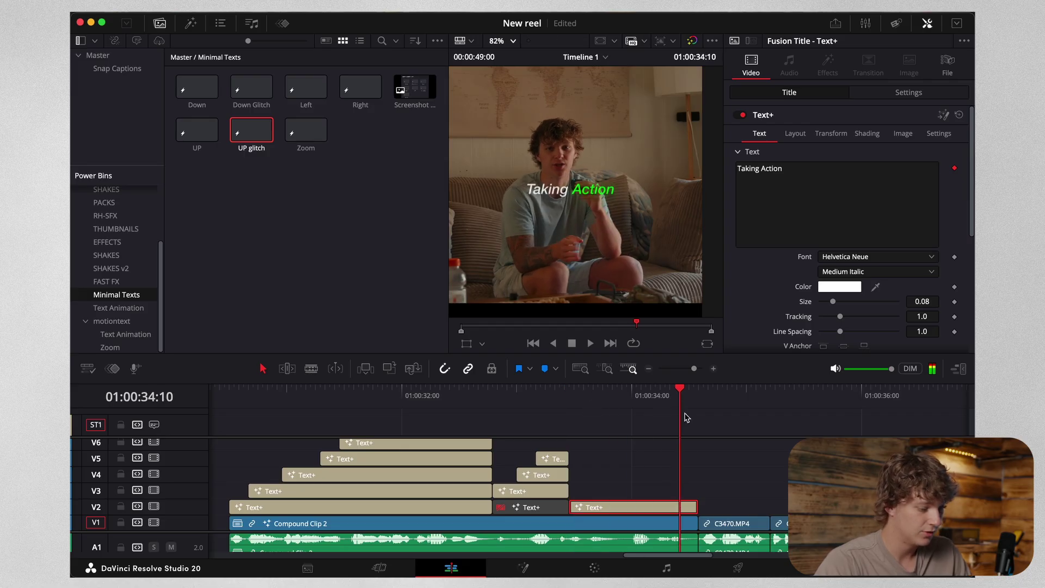
# Step: Delete the disabled Text+ title on V2 beneath the "If You Aren't" titles
pyautogui.click(648, 369)
pyautogui.scroll(2, 611, 483)
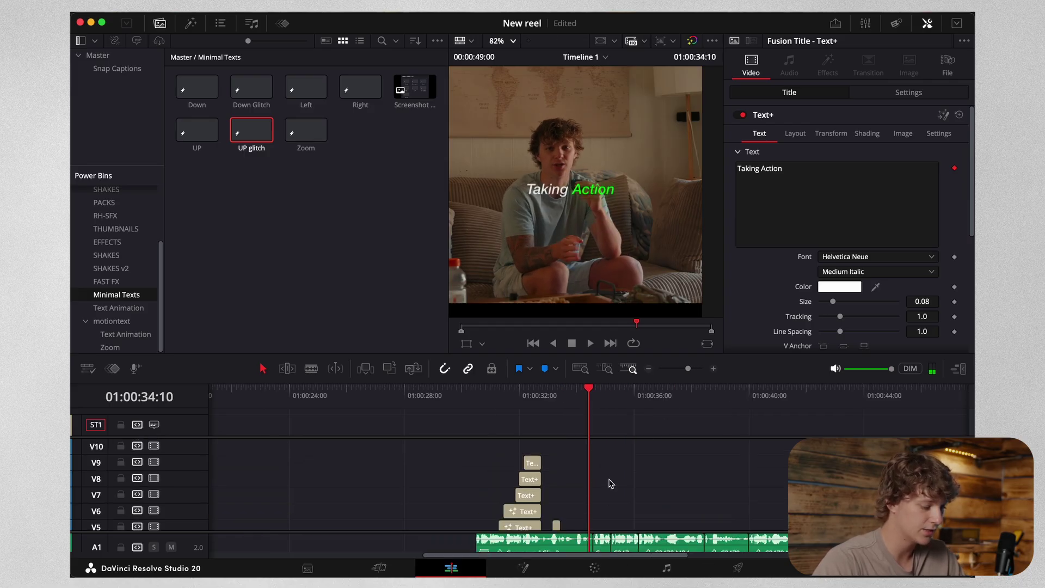
pyautogui.moveTo(468, 446); pyautogui.dragTo(586, 514)
pyautogui.click(581, 513)
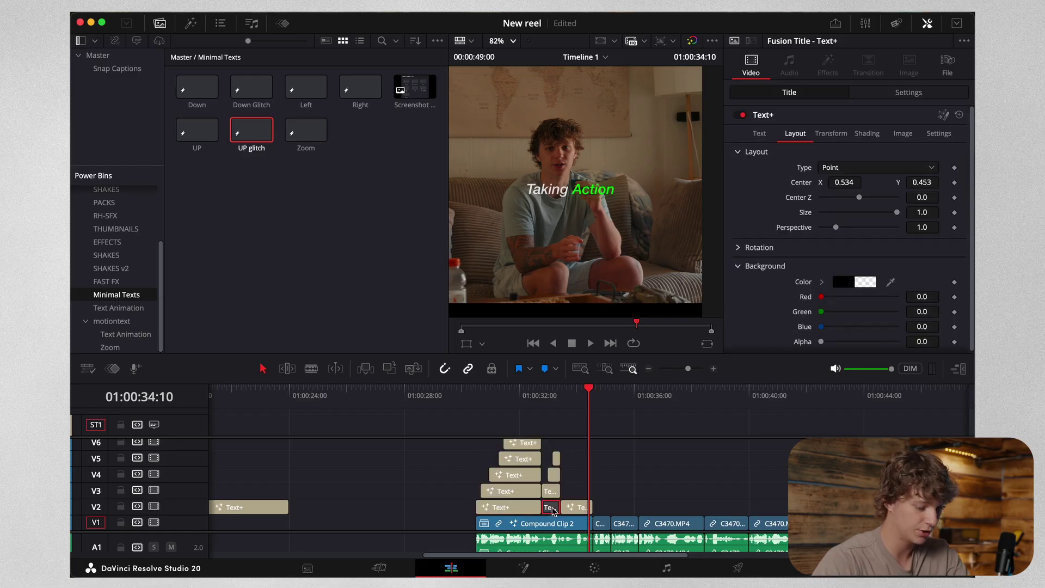
pyautogui.moveTo(613, 506); pyautogui.dragTo(510, 495)
# Step: Play back the whole caption sequence over Compound Clip 2 from 01:00:30:12
pyautogui.click(473, 402)
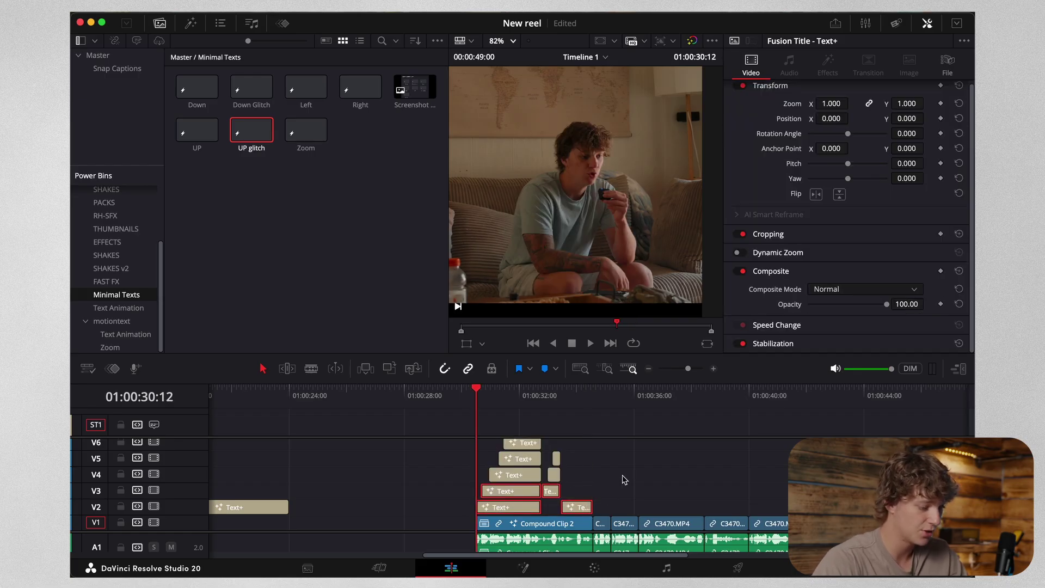
pyautogui.click(632, 484)
pyautogui.press('space')
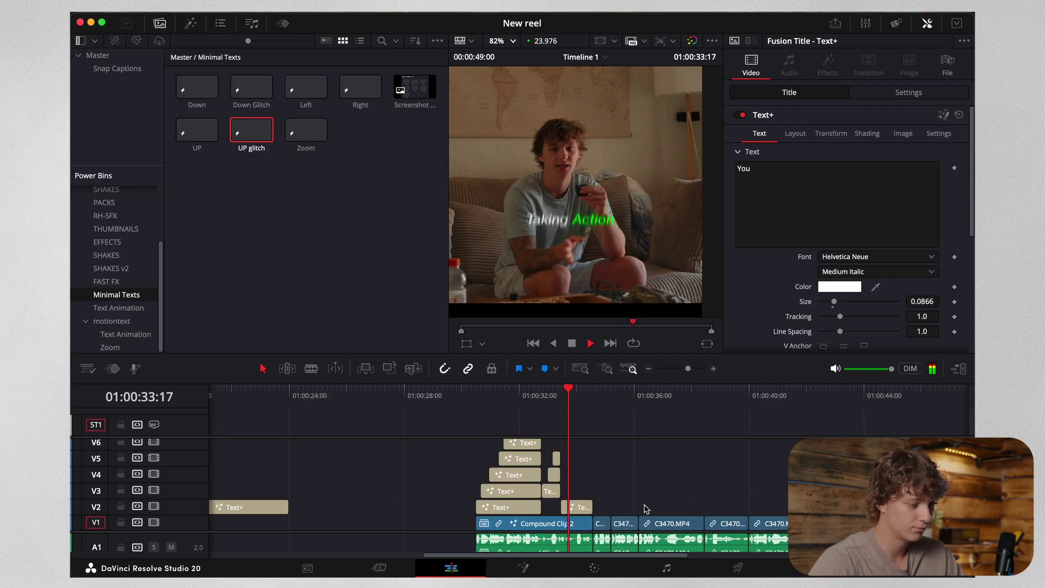
pyautogui.press('space')
# Step: Combine all the caption titles above Compound Clip 2 into a new compound clip named "Begg Text"
pyautogui.moveTo(613, 506); pyautogui.dragTo(484, 442)
pyautogui.scroll(-4, 516, 458)
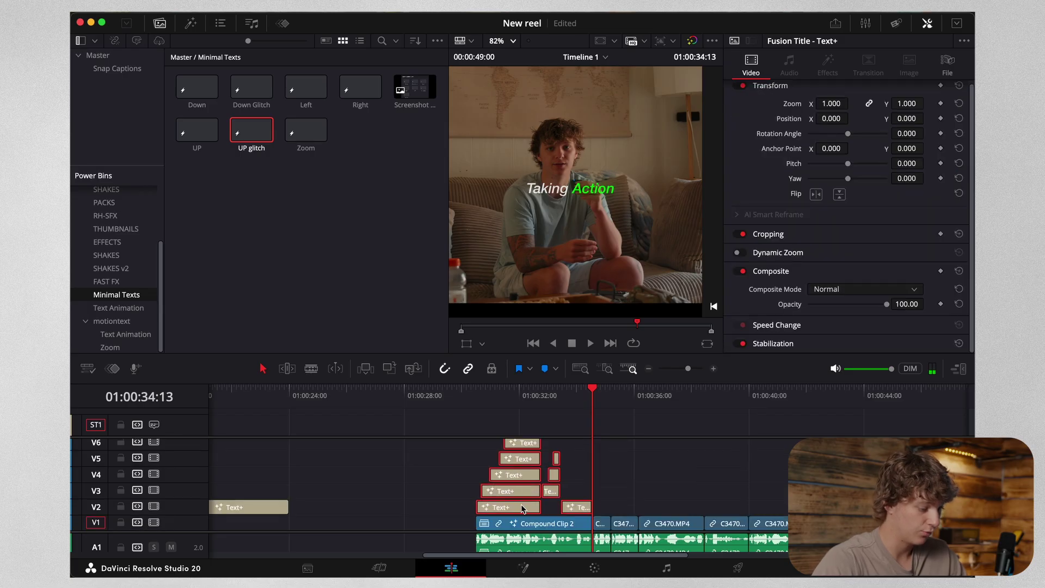
pyautogui.rightClick(521, 509)
pyautogui.click(569, 274)
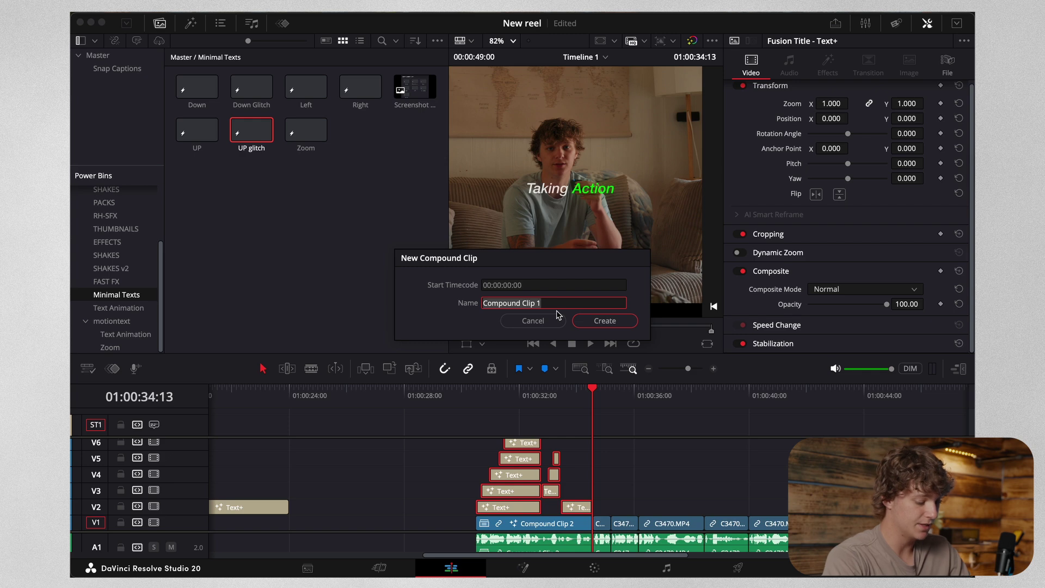
pyautogui.write('Begg Text')
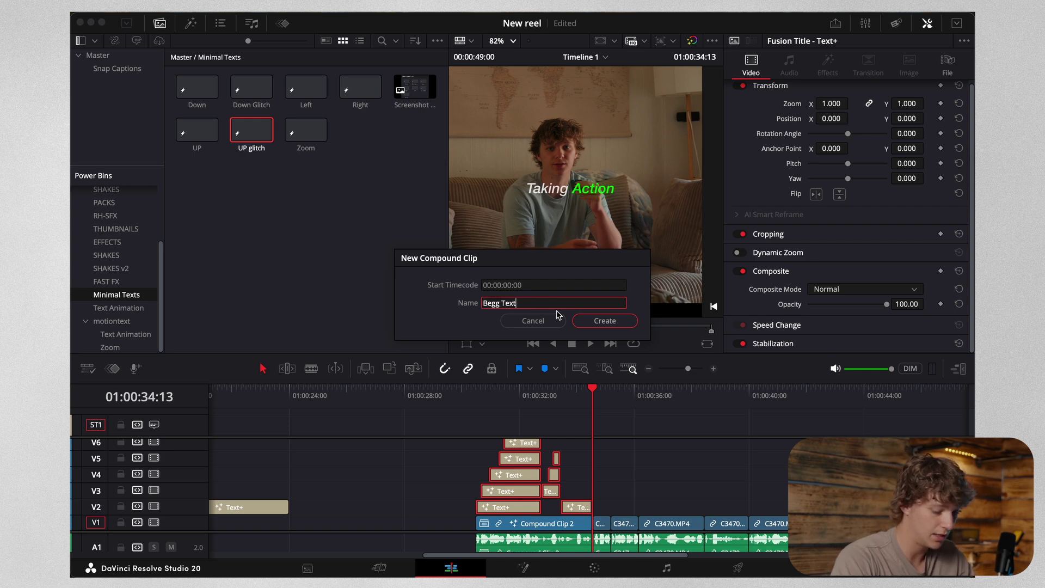
pyautogui.press('Return')
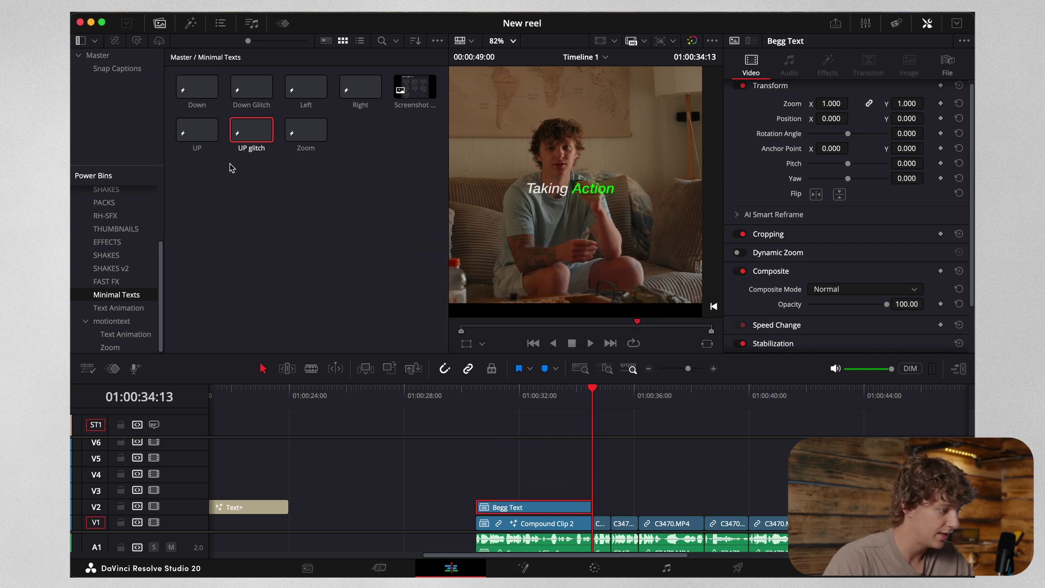
# Step: Locate the Begg Text compound clip in the Master bin and select its instance on V2
pyautogui.click(97, 55)
pyautogui.click(326, 246)
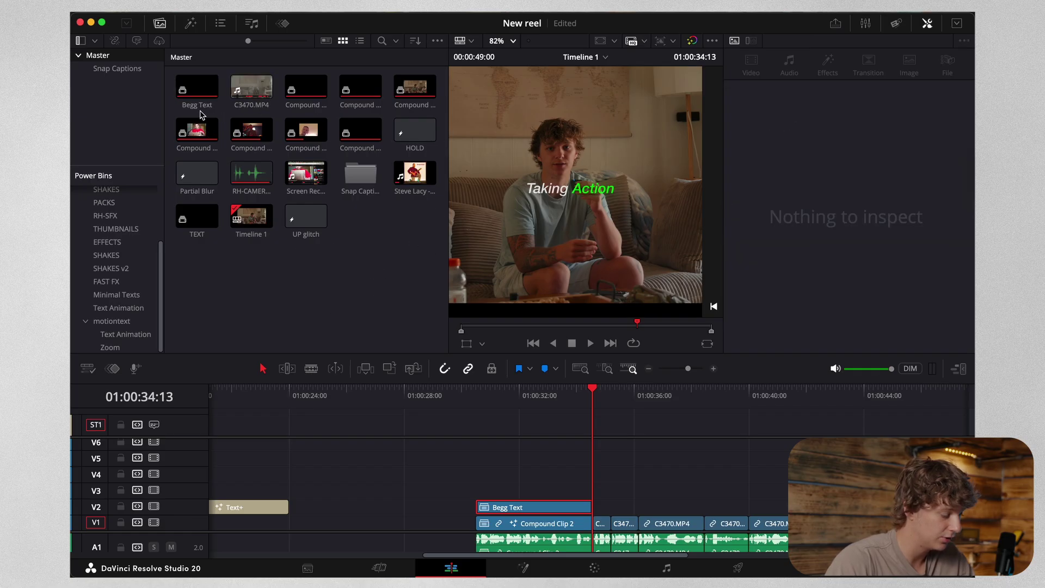
pyautogui.click(569, 509)
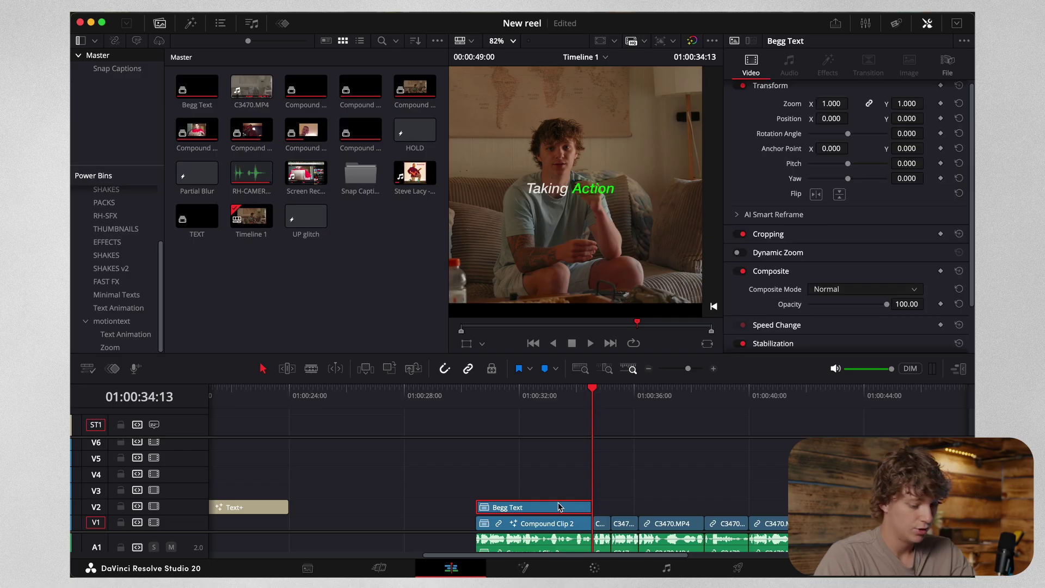
# Step: Disable the Begg Text clip on V2 and open Compound Clip 2 in Fusion at frame 0
pyautogui.click(508, 400)
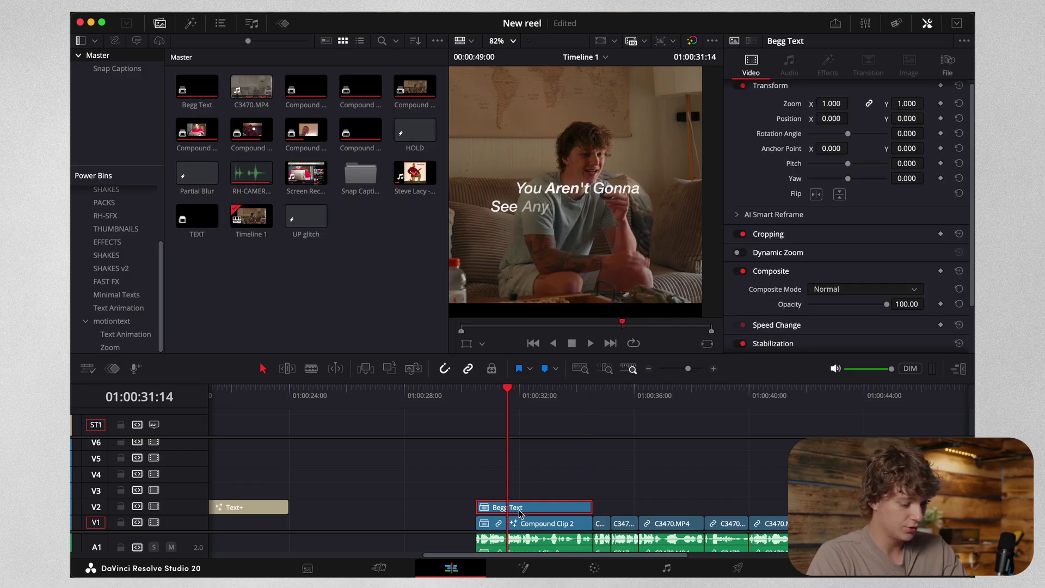
pyautogui.press('d')
pyautogui.click(522, 525)
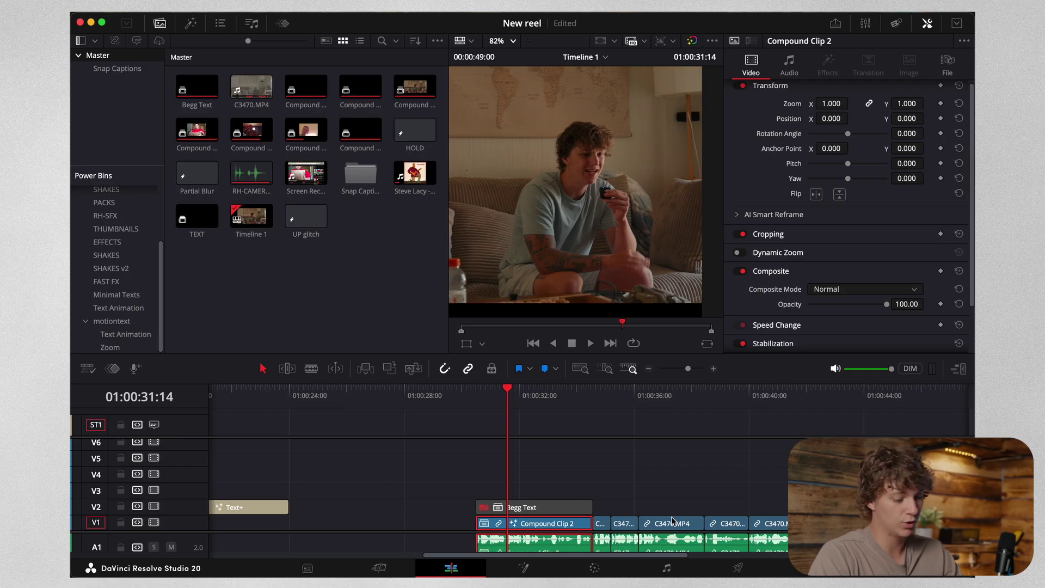
pyautogui.click(523, 567)
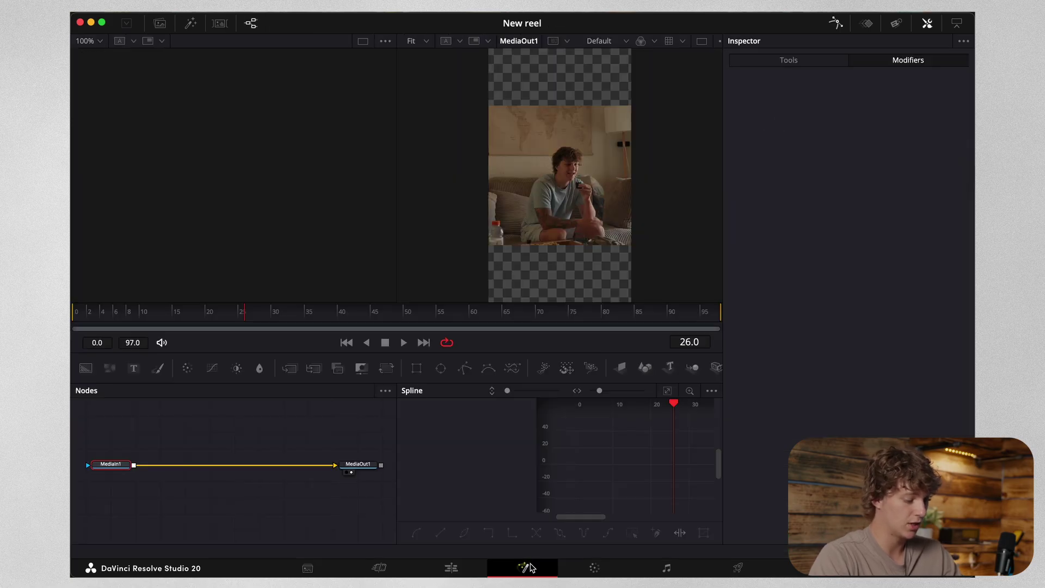
pyautogui.moveTo(236, 314); pyautogui.dragTo(70, 326)
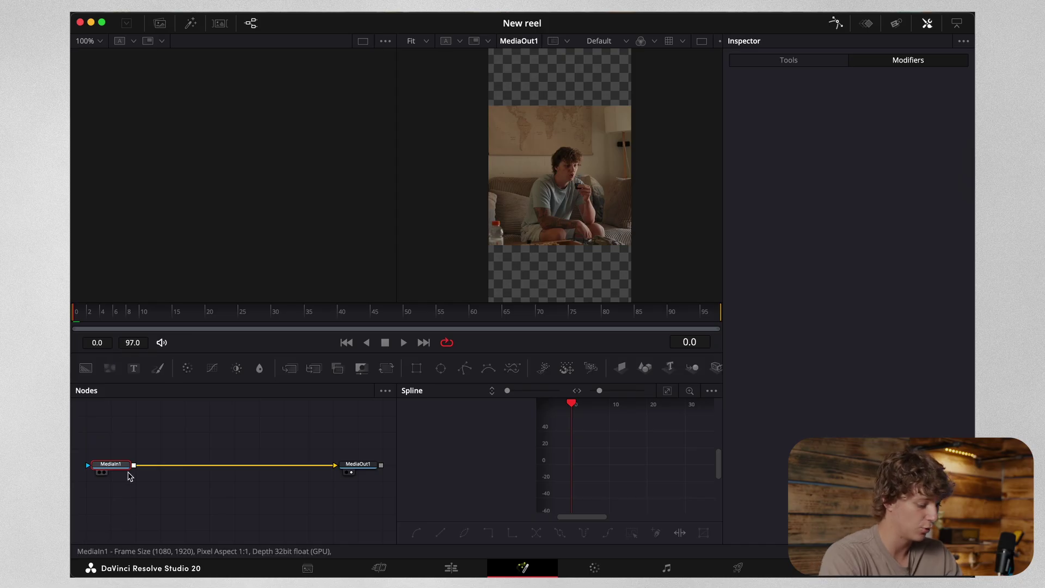
pyautogui.hotkey('shift', 'space')
pyautogui.write('track')
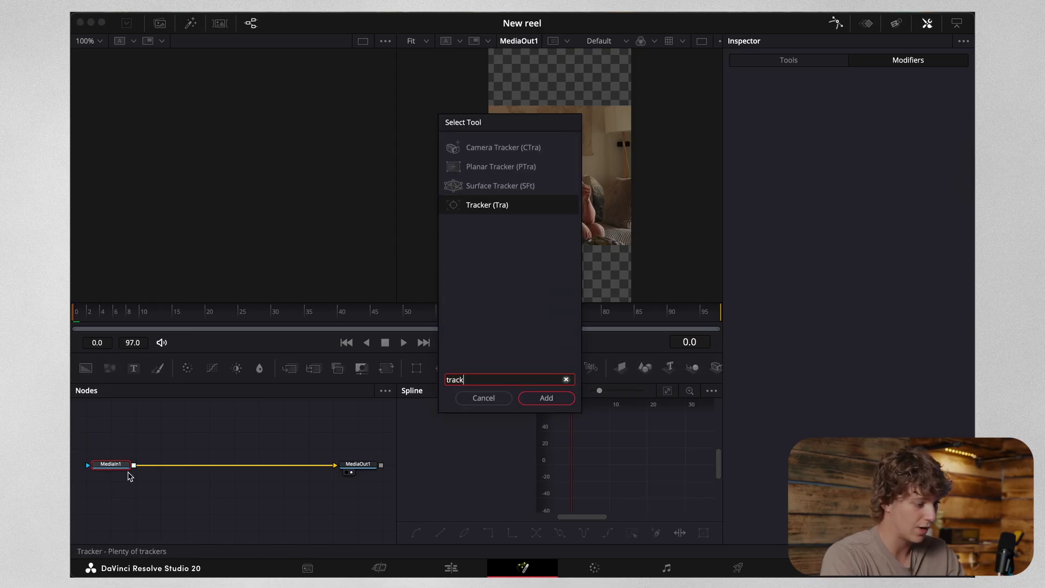
pyautogui.press('Escape')
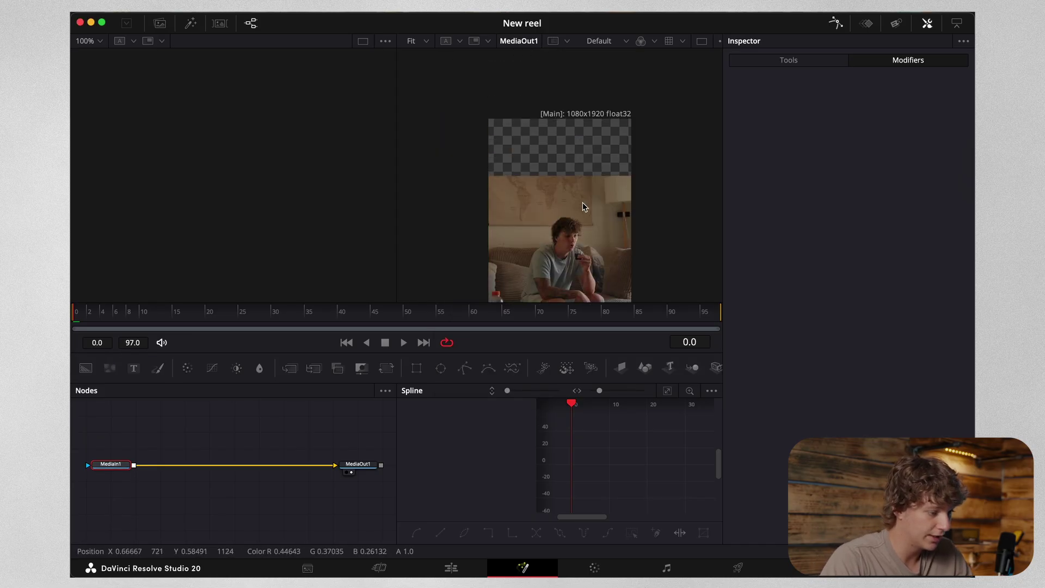
# Step: Add a Tracker node directly after MediaIn1 in the Compound Clip 2 composition
pyautogui.click(787, 63)
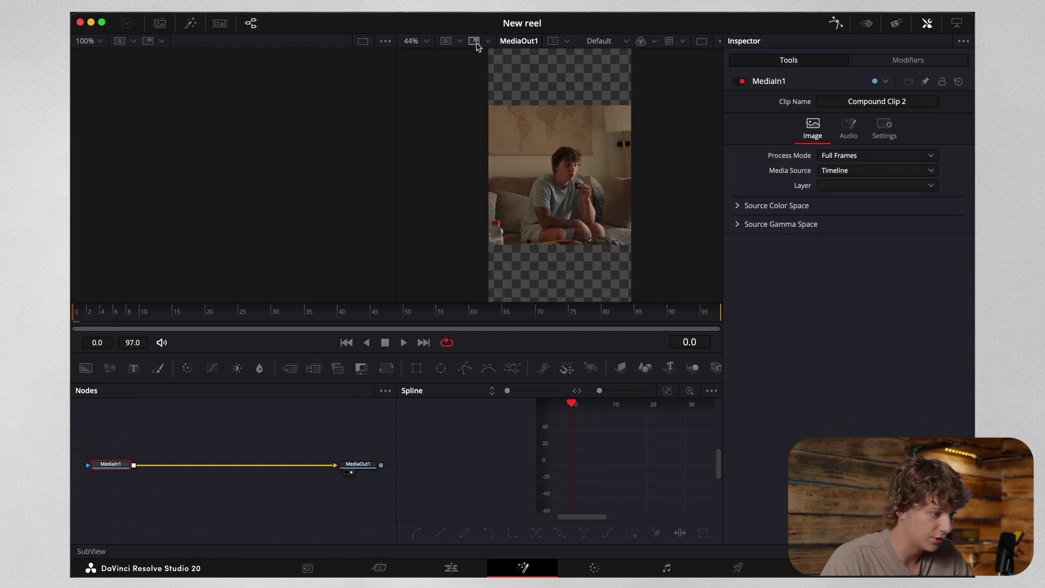
pyautogui.click(426, 44)
pyautogui.click(424, 108)
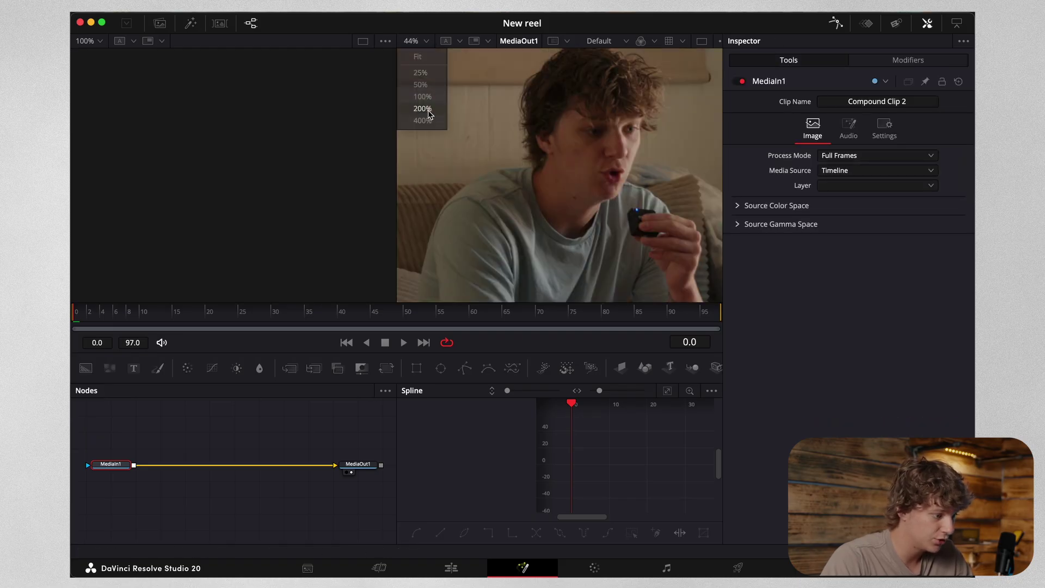
pyautogui.moveTo(126, 467); pyautogui.dragTo(129, 466)
pyautogui.hotkey('shift', 'space')
pyautogui.write('trac')
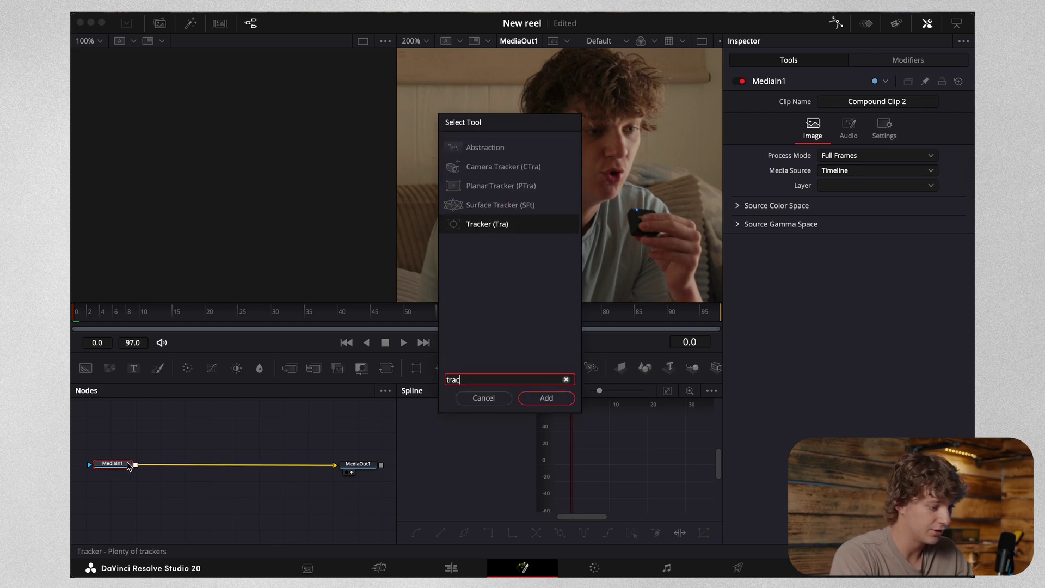
pyautogui.press('Return')
# Step: Place the IntelliTrack point just below the man's chin, track the whole clip, and return to frame 0
pyautogui.hotkey('ctrl', 'f')
pyautogui.moveTo(527, 119); pyautogui.dragTo(571, 182)
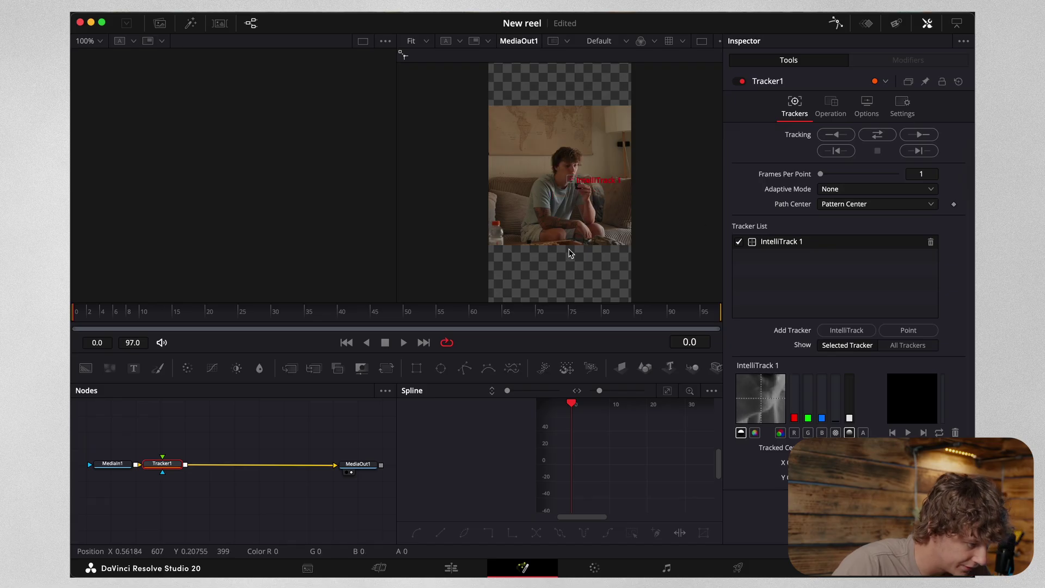
pyautogui.click(886, 140)
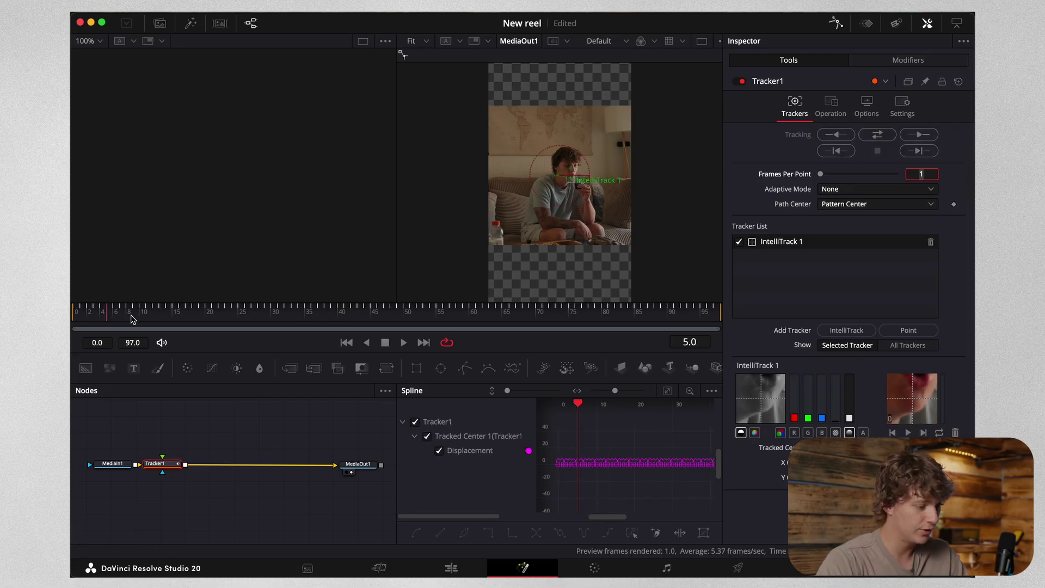
pyautogui.moveTo(153, 346); pyautogui.dragTo(74, 351)
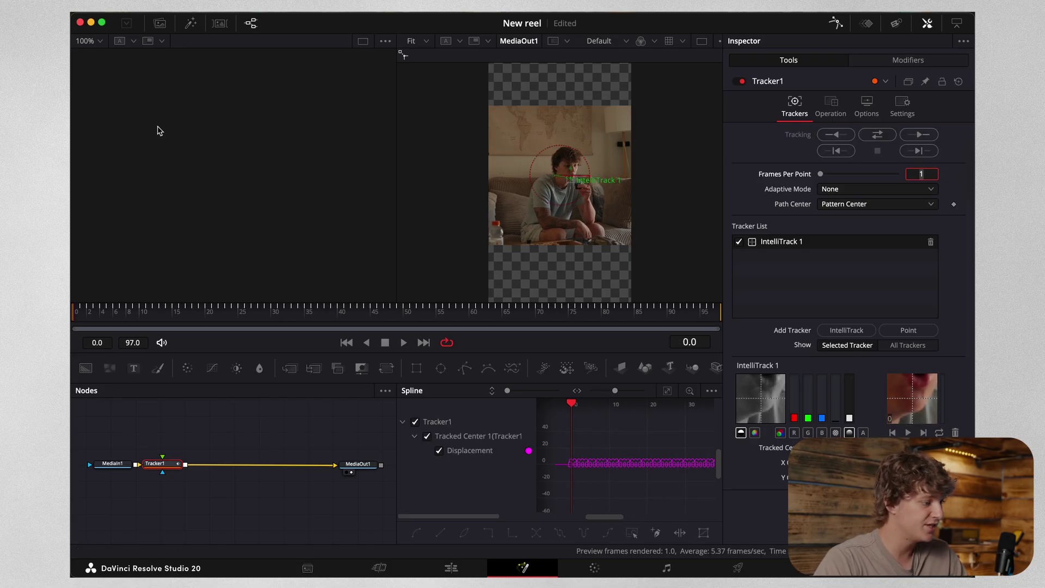
# Step: Bring the Begg Text compound clip into the node graph and connect it to Tracker1's foreground input
pyautogui.click(159, 23)
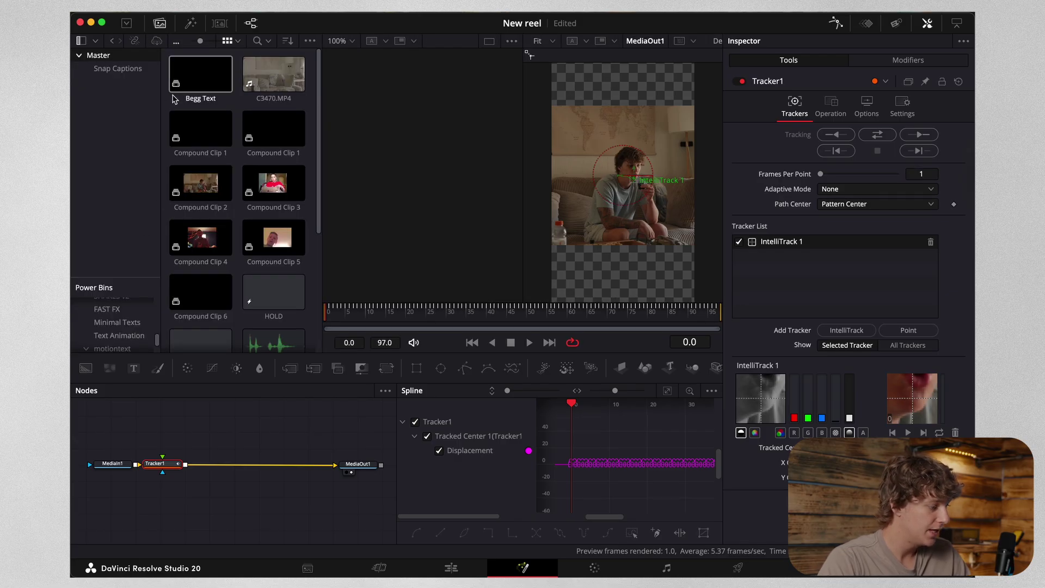
pyautogui.moveTo(188, 88); pyautogui.dragTo(216, 434)
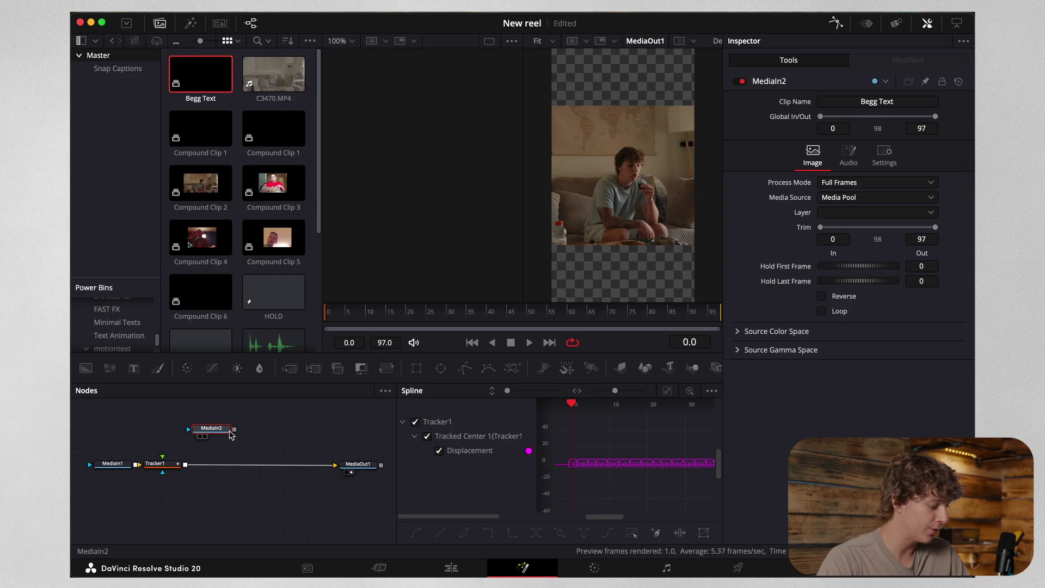
pyautogui.moveTo(166, 465); pyautogui.dragTo(201, 468)
pyautogui.moveTo(235, 429); pyautogui.dragTo(210, 467)
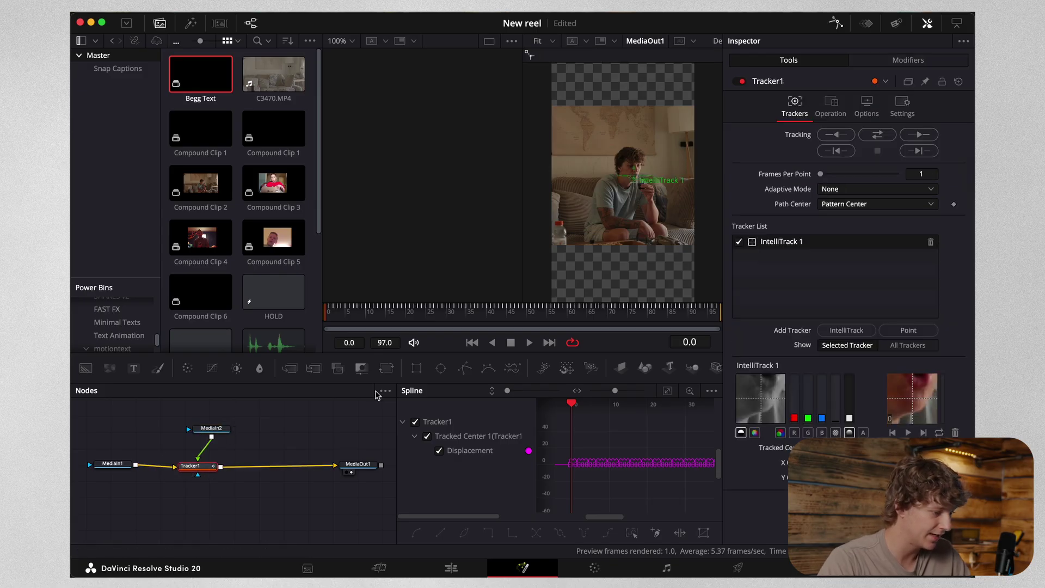
# Step: Set Tracker1's operation to Match Move so the caption text follows the tracked point
pyautogui.click(830, 106)
pyautogui.click(839, 134)
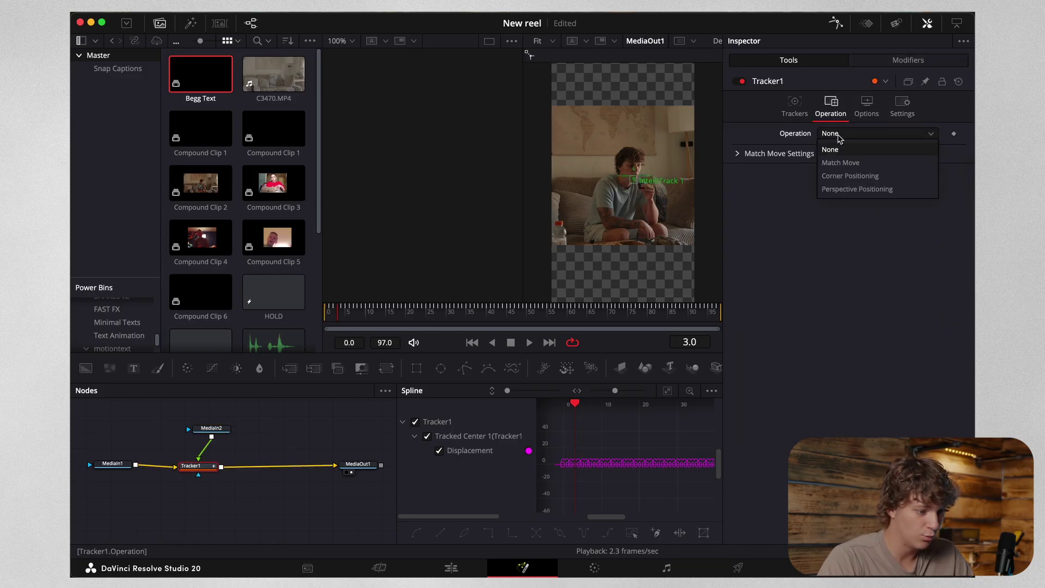
pyautogui.click(858, 165)
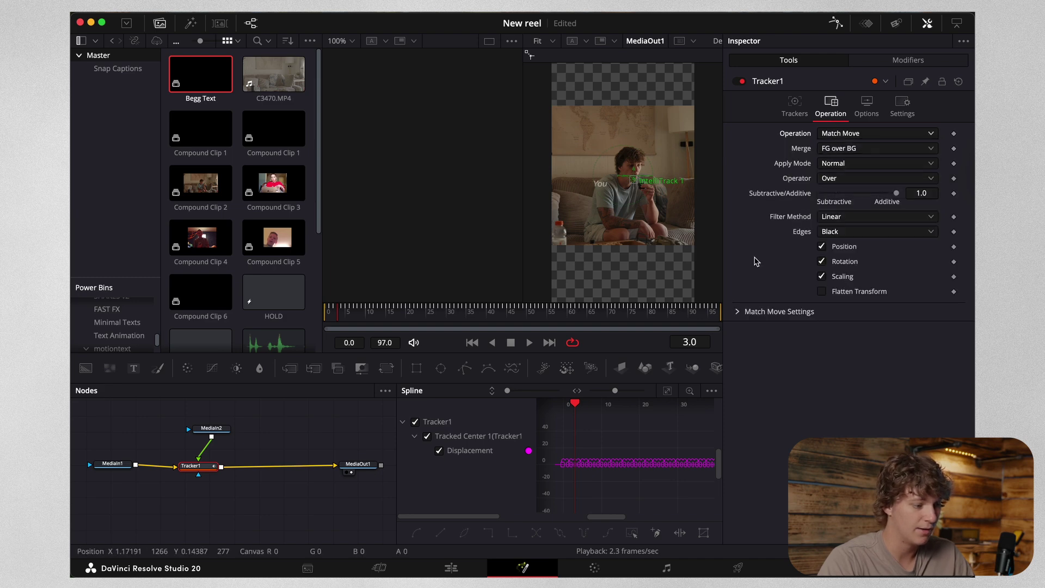
# Step: Play back the tracked caption composition in Fusion from frame 0 and return to the start
pyautogui.moveTo(498, 316); pyautogui.dragTo(172, 335)
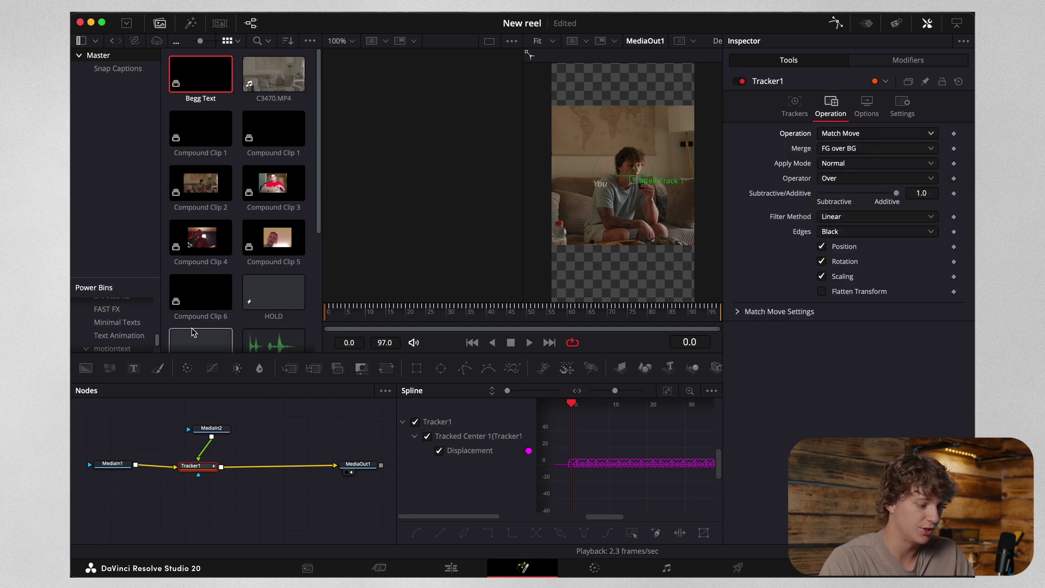
pyautogui.press('space')
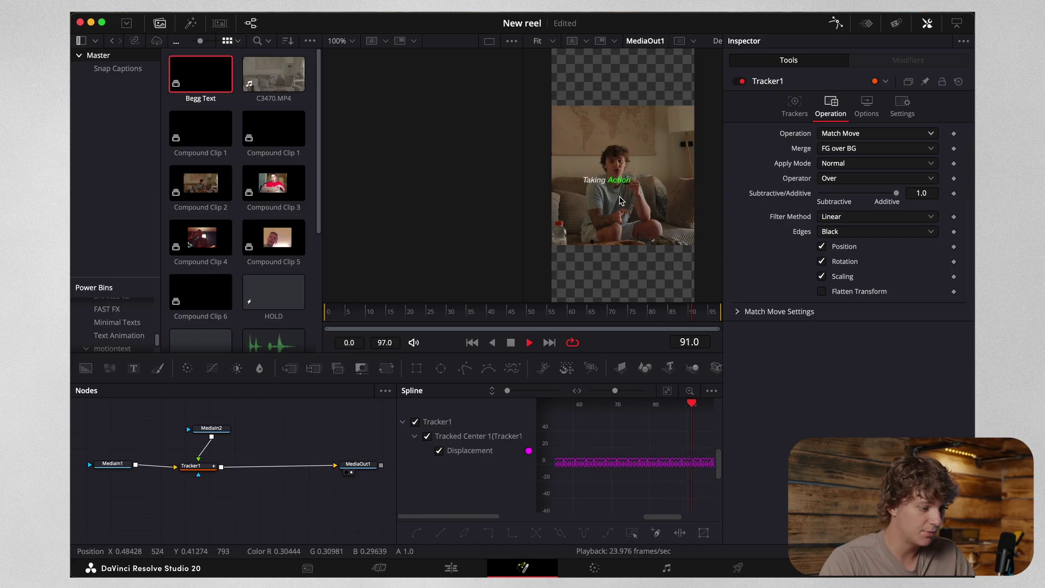
pyautogui.press('space')
pyautogui.moveTo(546, 312); pyautogui.dragTo(277, 315)
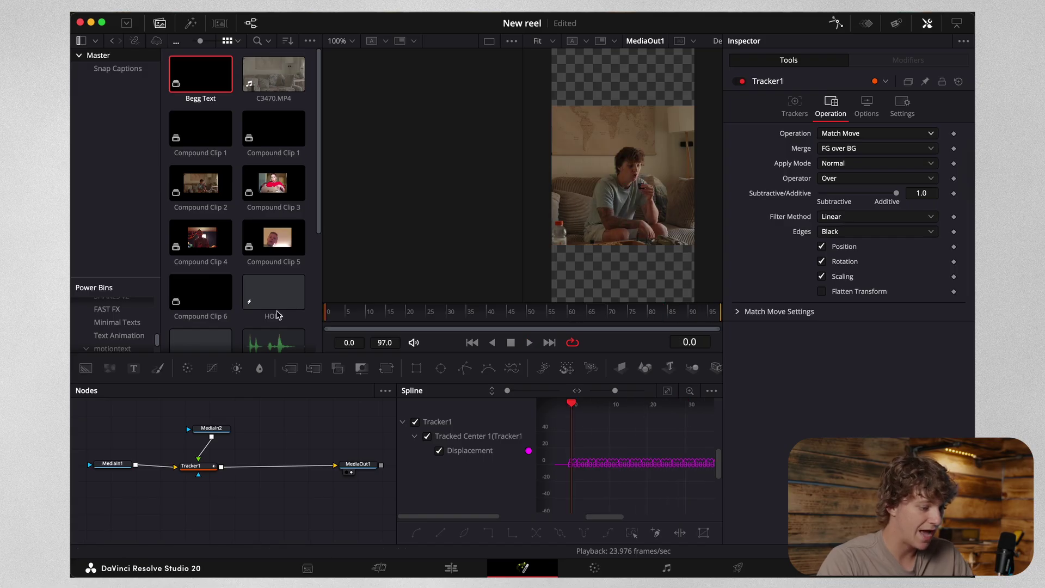
# Step: Return to the Edit page and play back Compound Clip 2 with its tracked captions in full screen
pyautogui.click(451, 567)
pyautogui.moveTo(280, 389); pyautogui.dragTo(652, 430)
pyautogui.press('super+f')
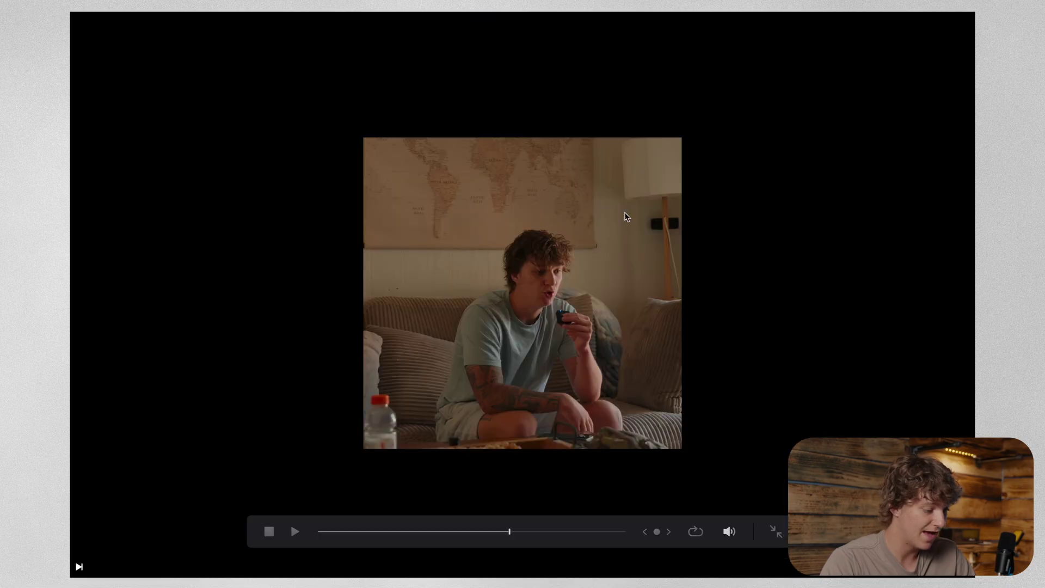
pyautogui.press('space')
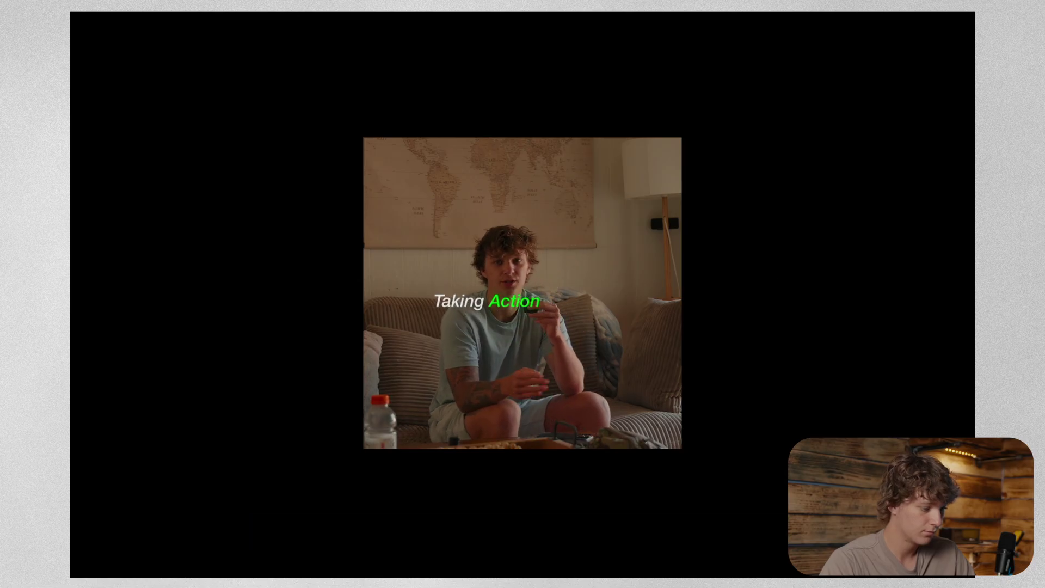
pyautogui.press('Escape')
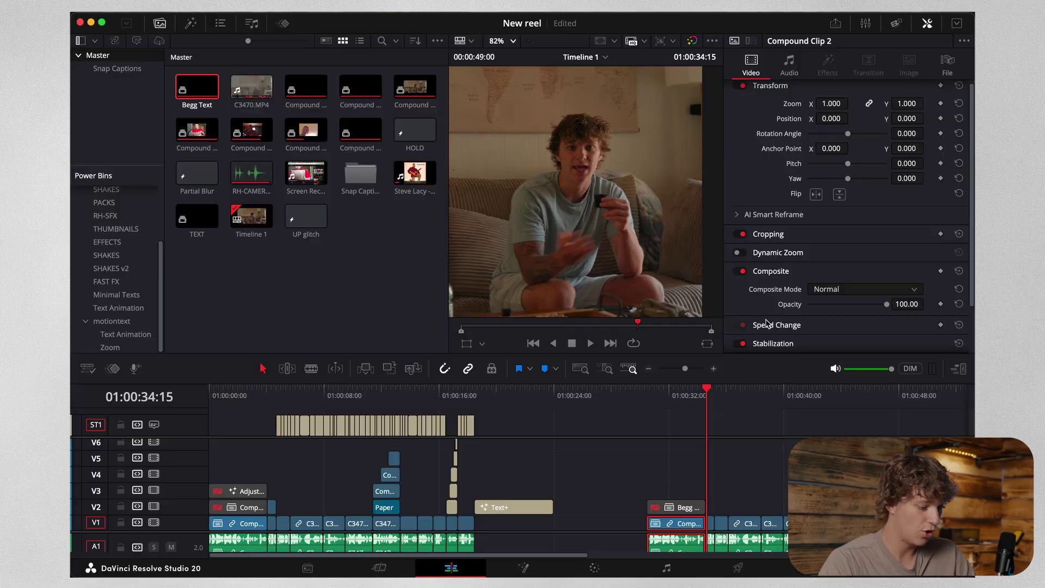
# Step: Review the Create Subtitles from Audio settings with 10 maximum characters per line, cancel them, and check the existing subtitles at 01:00:07:01
pyautogui.click(649, 369)
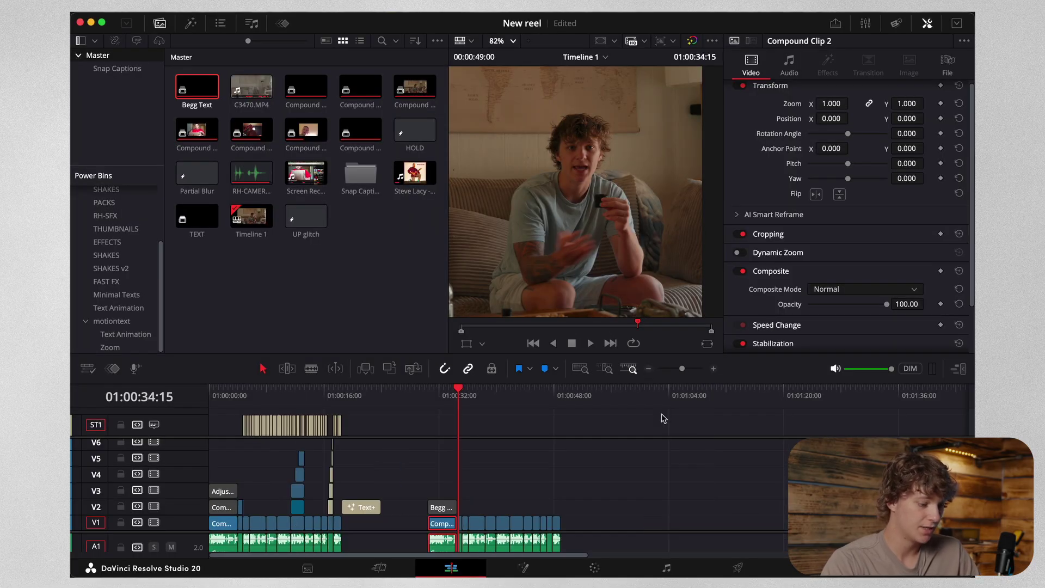
pyautogui.click(714, 370)
pyautogui.click(649, 369)
pyautogui.click(567, 405)
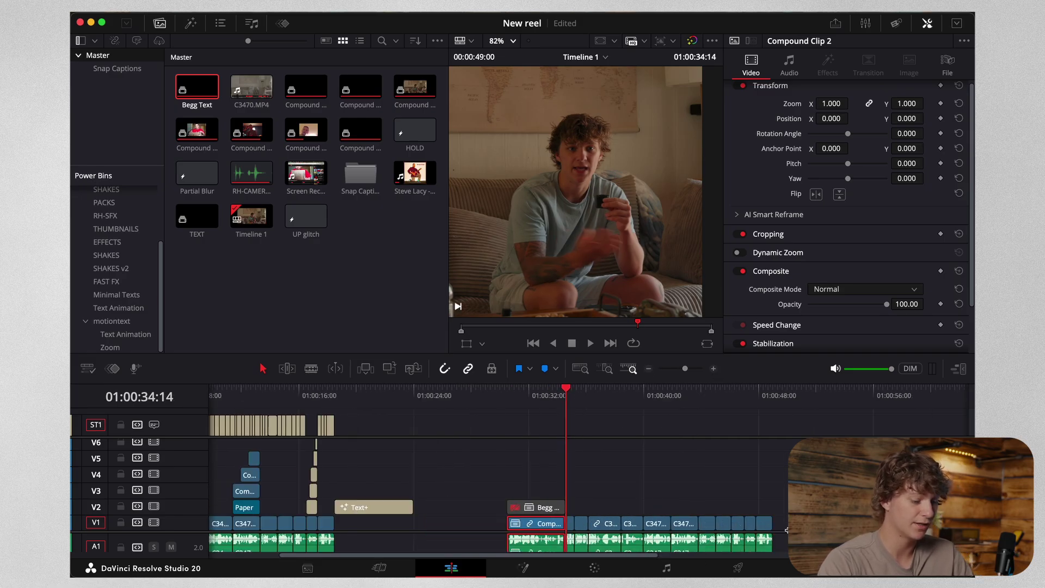
pyautogui.scroll(-2, 715, 480)
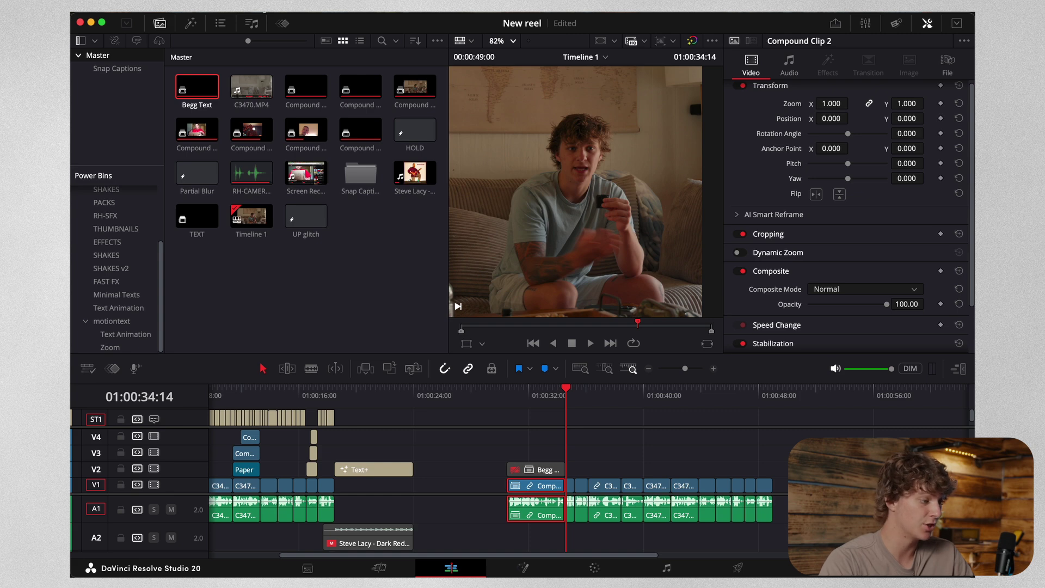
pyautogui.click(266, 7)
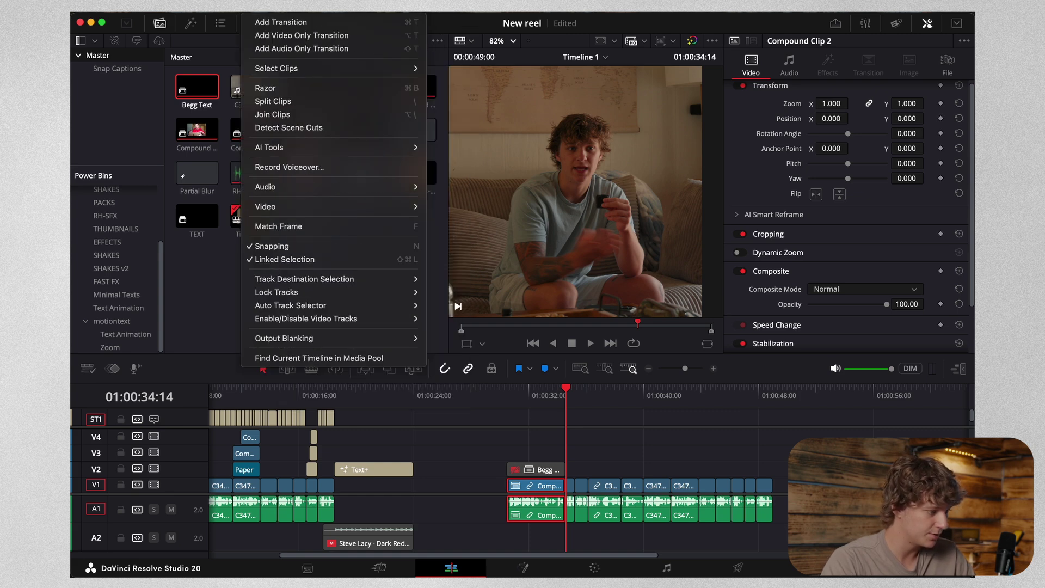
pyautogui.moveTo(288, 152)
pyautogui.click(501, 162)
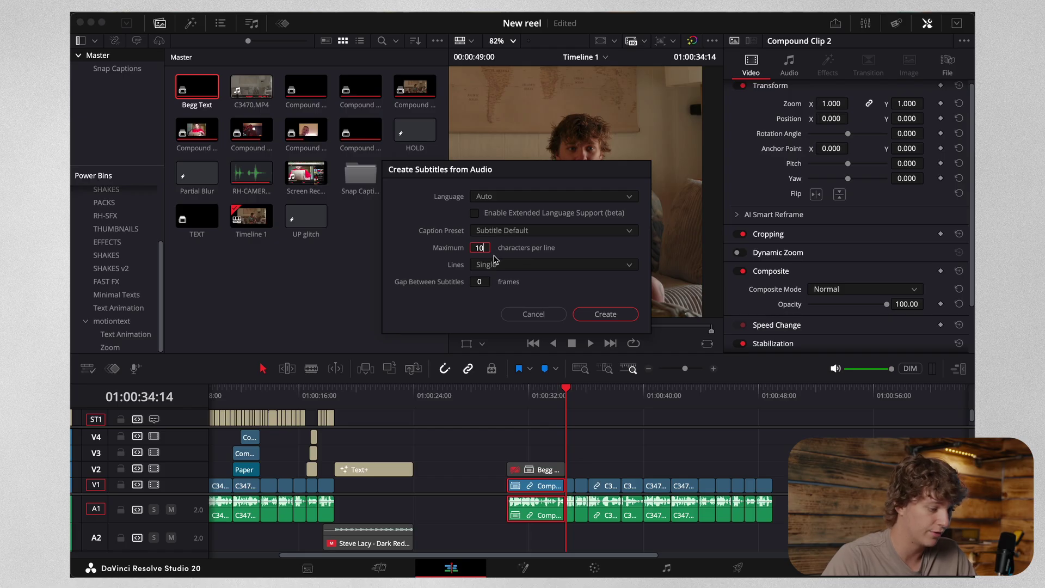
pyautogui.click(533, 314)
pyautogui.click(310, 396)
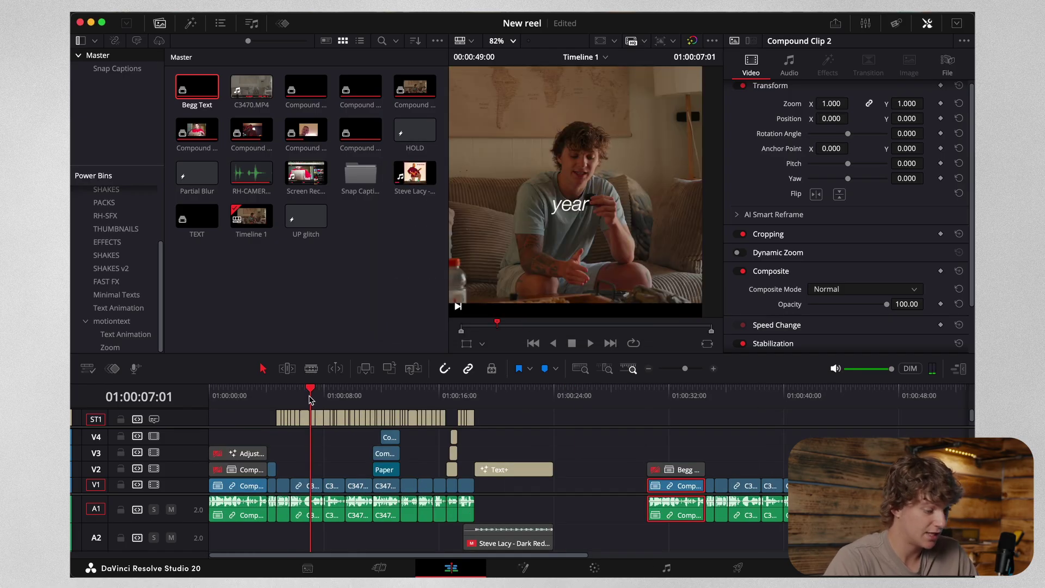
# Step: Place the playhead at 01:00:30:12 and delete the disabled Begg Text clip above Compound Clip 2
pyautogui.click(647, 397)
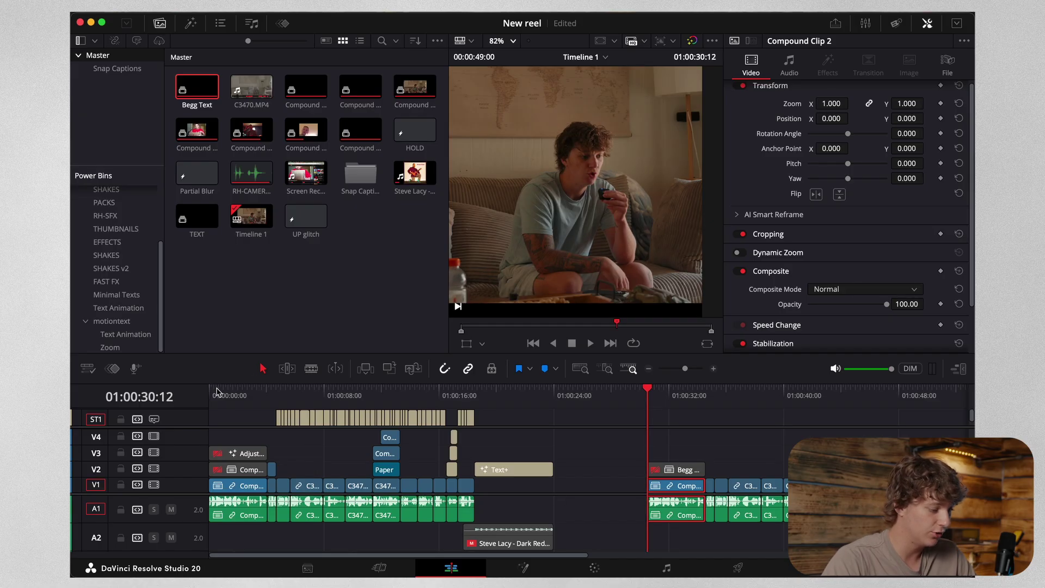
pyautogui.click(650, 369)
pyautogui.click(442, 470)
pyautogui.press('BackSpace')
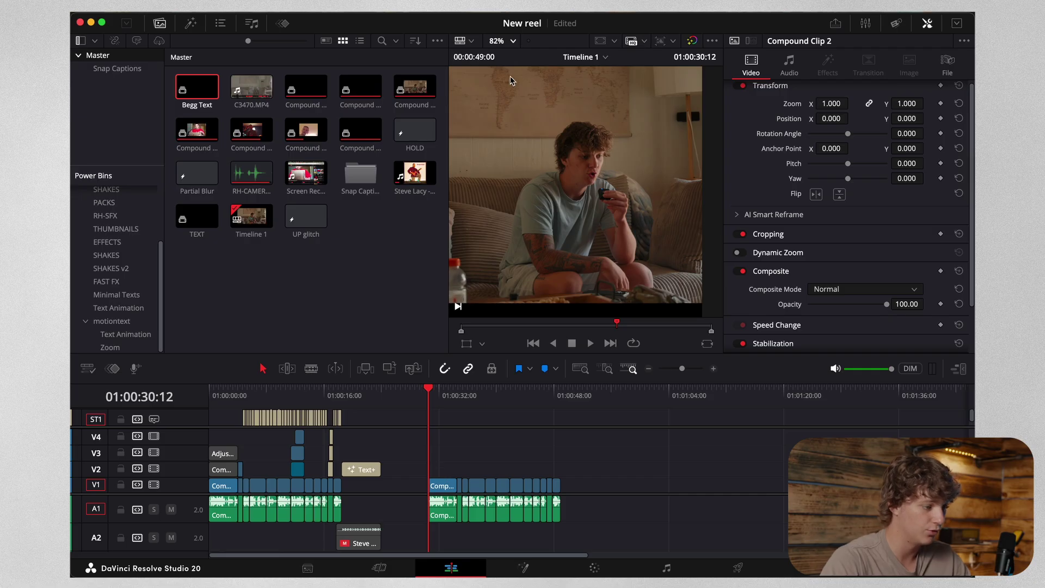
# Step: Fit the frame in the viewer and place an Adjustment Clip on V2 over Compound Clip 2, starting at 01:00:30:12
pyautogui.click(512, 40)
pyautogui.click(509, 64)
pyautogui.click(190, 23)
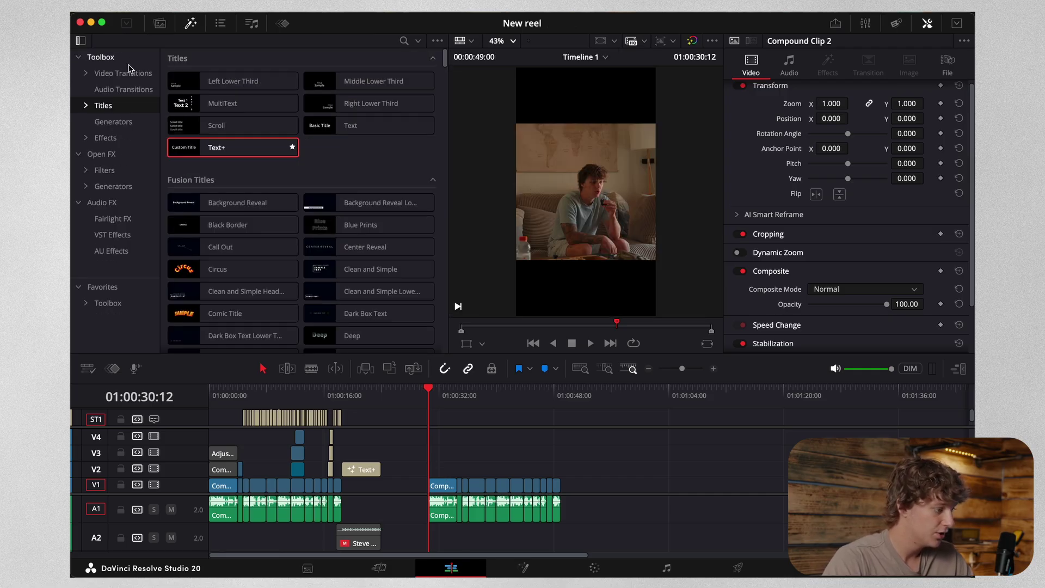
pyautogui.click(109, 137)
pyautogui.moveTo(225, 87); pyautogui.dragTo(529, 472)
pyautogui.moveTo(536, 472); pyautogui.dragTo(440, 472)
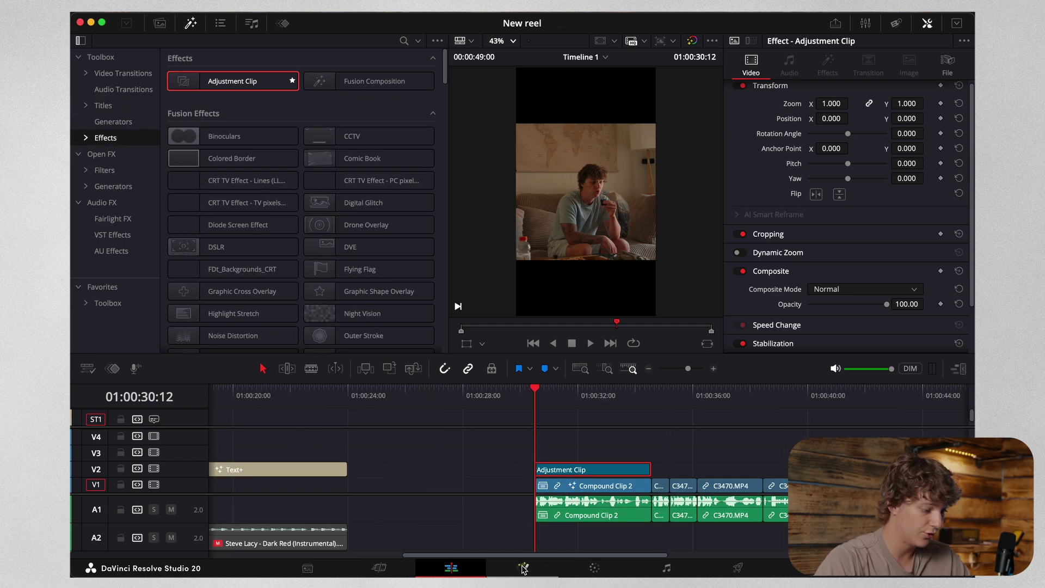
# Step: Open the Adjustment Clip in Fusion and add a Transform node after MediaIn1
pyautogui.click(522, 568)
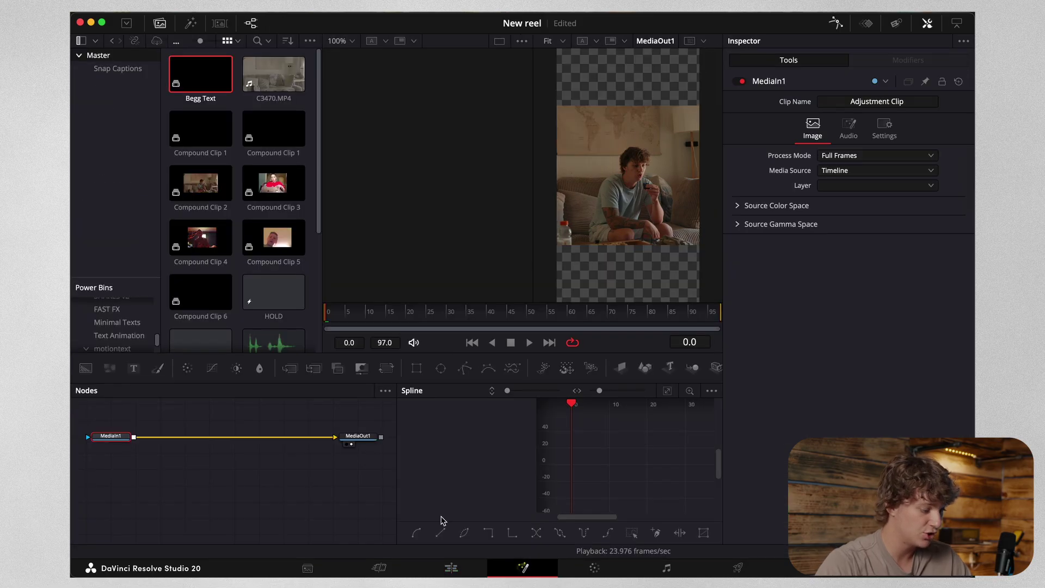
pyautogui.hotkey('shift', 'space')
pyautogui.write('trans')
pyautogui.press('Return')
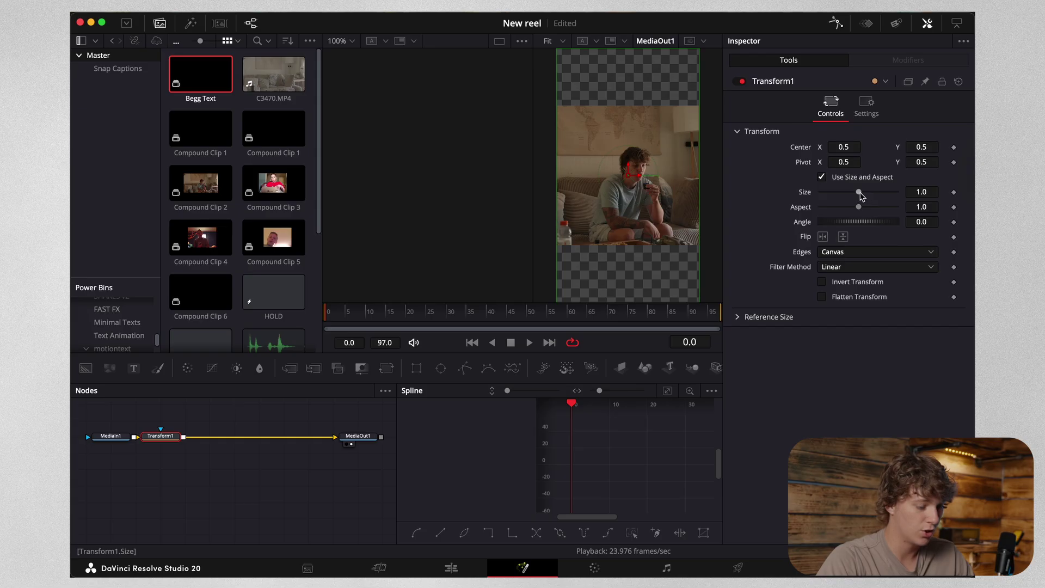
# Step: Keyframe the Transform Size at 1.57 on the first frame and 1.0 at frame 23
pyautogui.moveTo(859, 193); pyautogui.dragTo(865, 194)
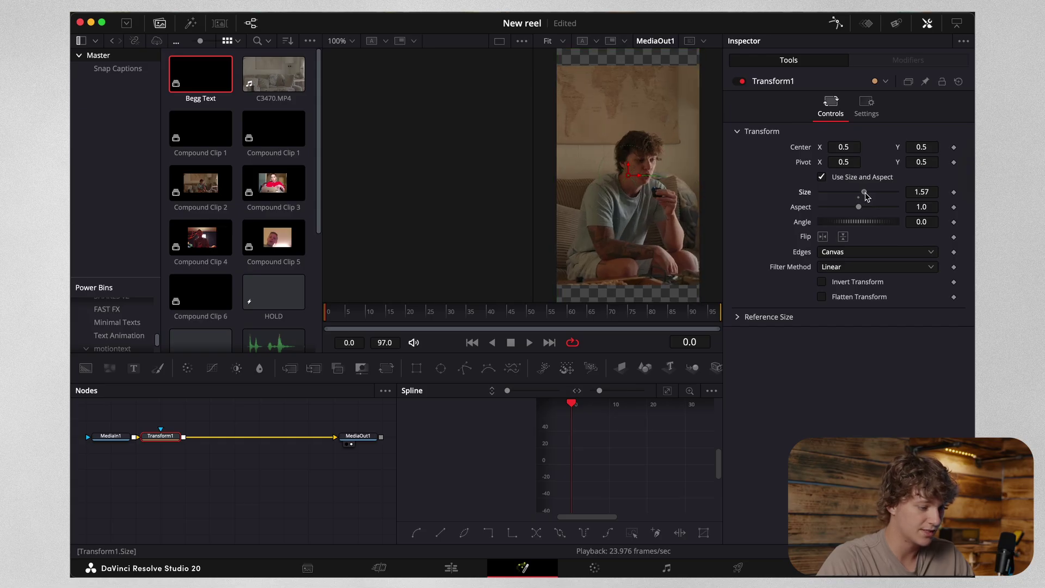
pyautogui.click(954, 192)
pyautogui.moveTo(338, 315); pyautogui.dragTo(418, 322)
pyautogui.click(921, 193)
pyautogui.write('1')
pyautogui.press('Return')
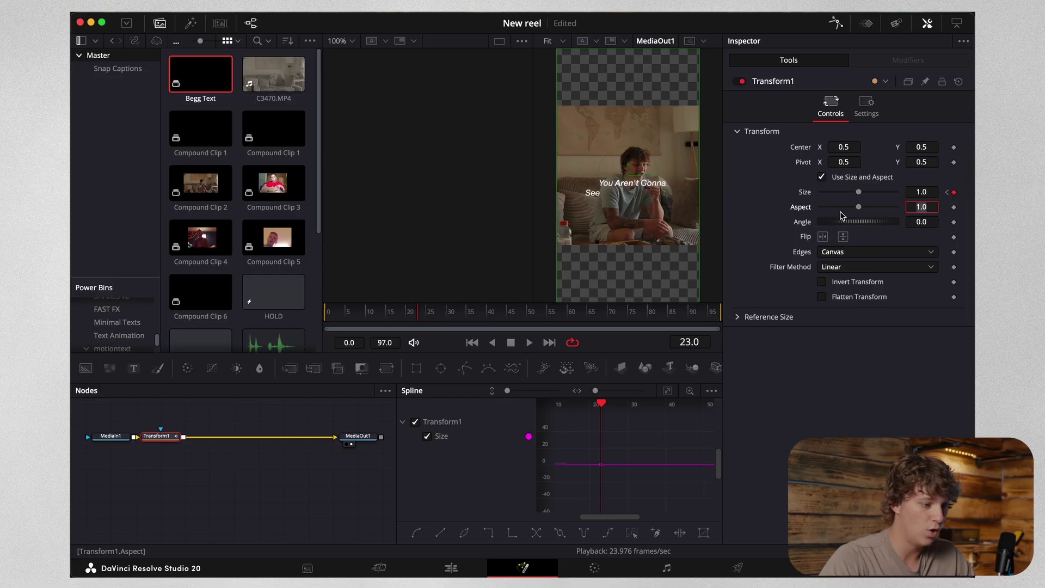
# Step: Enable Motion Blur on the Transform node with Quality 9 and Shutter Angle 360
pyautogui.click(866, 107)
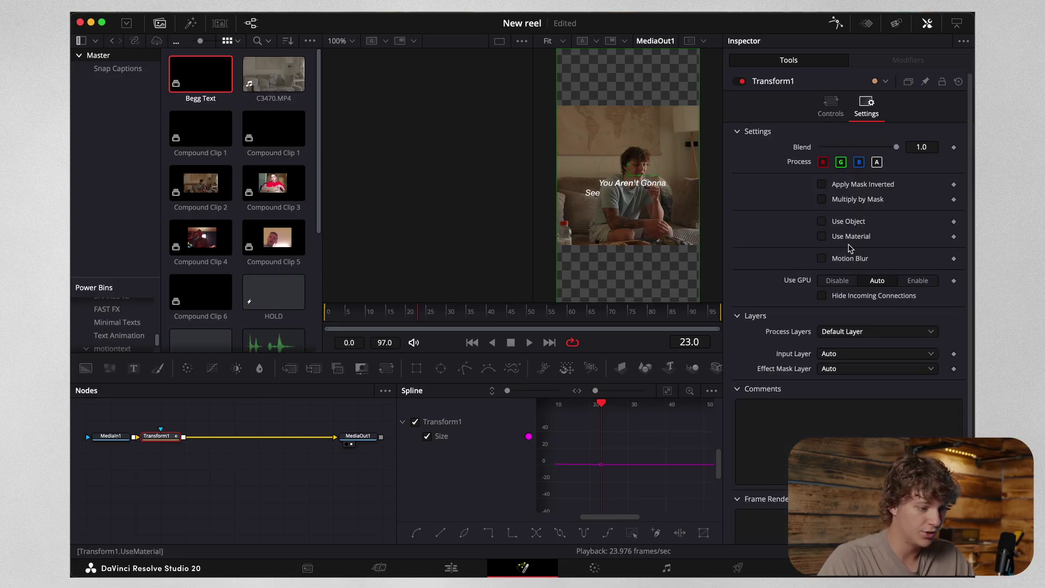
pyautogui.click(821, 258)
pyautogui.moveTo(857, 275); pyautogui.dragTo(898, 289)
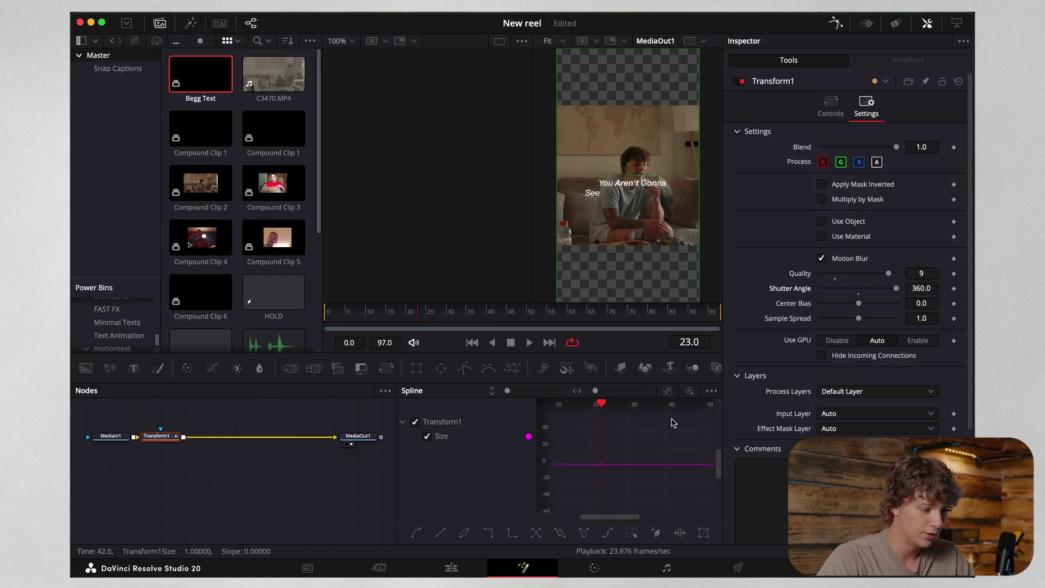
# Step: Fit the Size curve in the Spline editor and apply Out Cubic easing to its keyframes
pyautogui.click(667, 392)
pyautogui.press('super+a')
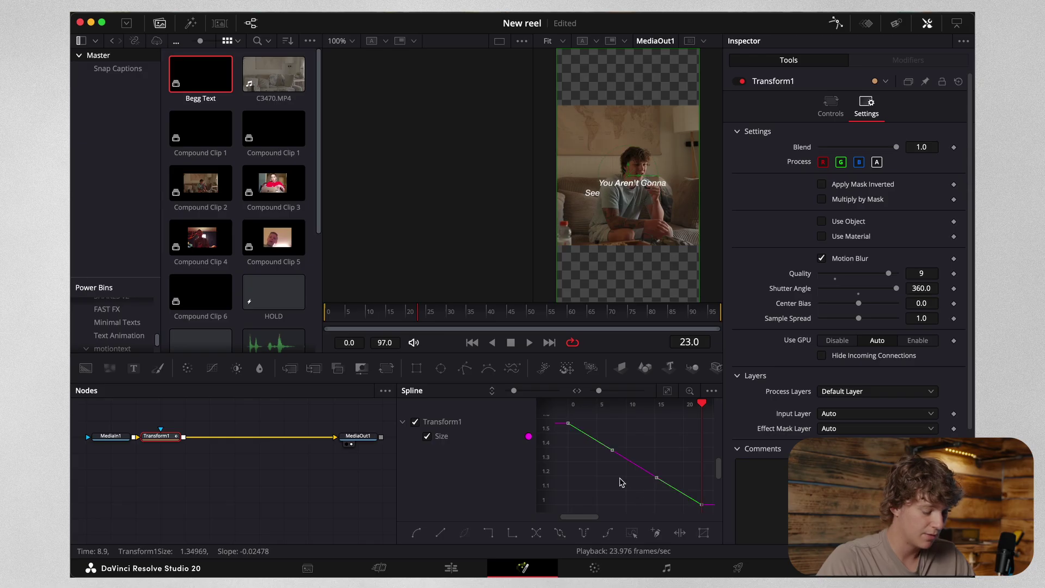
pyautogui.rightClick(622, 481)
pyautogui.moveTo(665, 272)
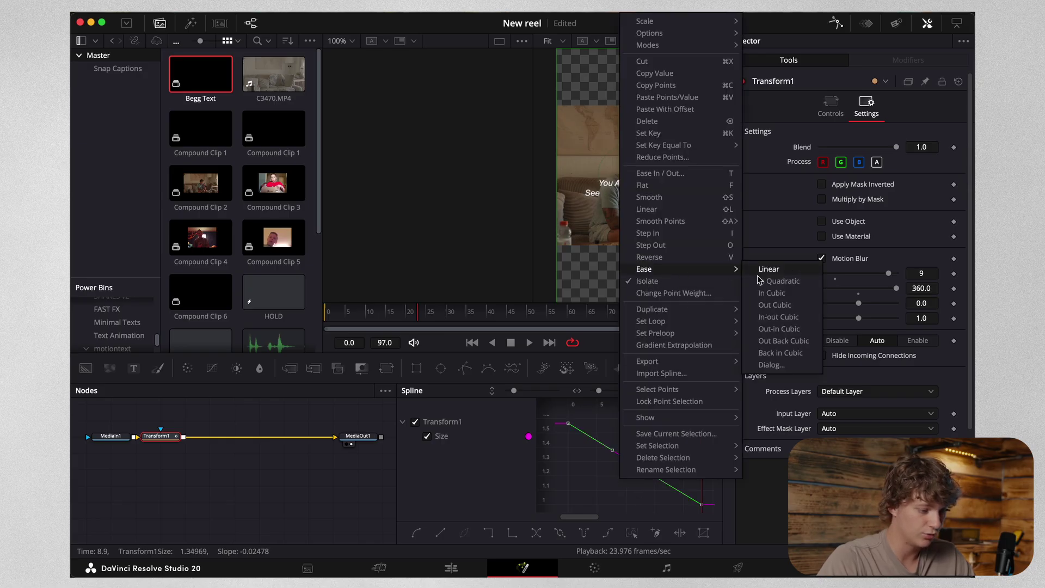
pyautogui.click(775, 304)
# Step: Play the eased zoom in Fusion, return to the Edit page and preview it from the start of the Adjustment Clip
pyautogui.press('space')
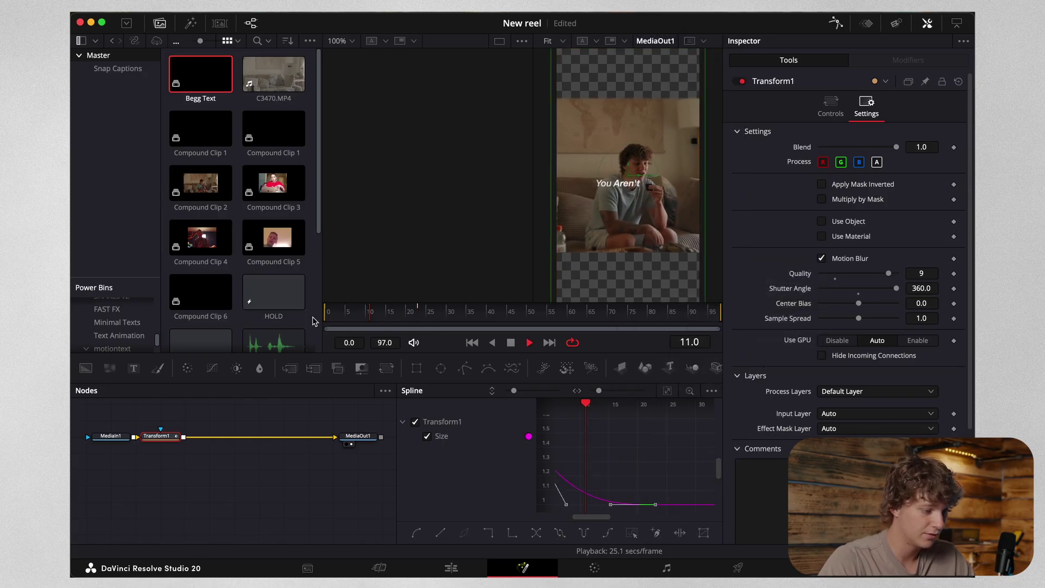
pyautogui.click(451, 567)
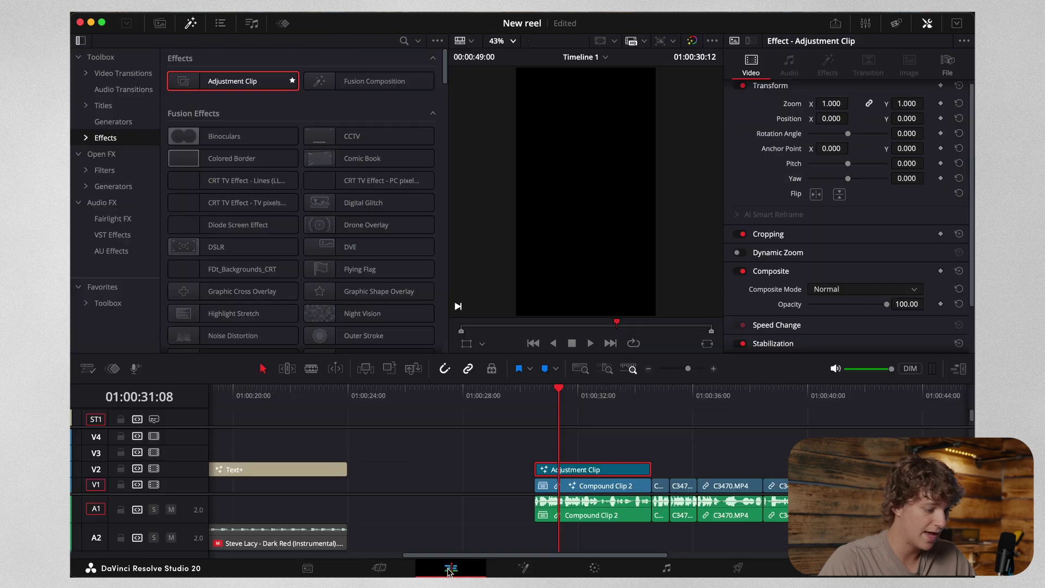
pyautogui.click(538, 398)
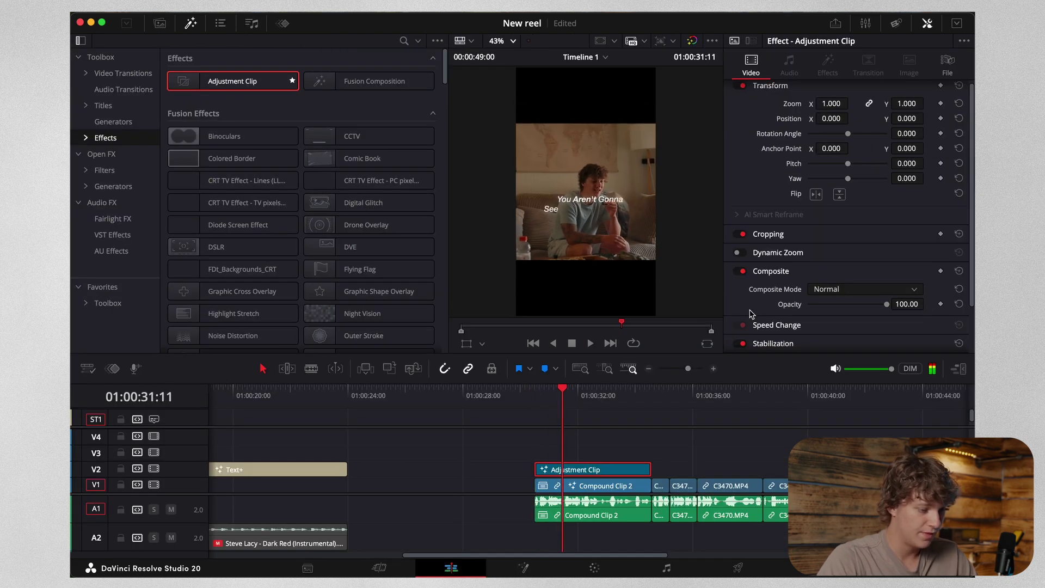
# Step: Enable Dynamic Zoom on the Adjustment Clip and preview it from its start through to 01:00:35:16
pyautogui.scroll(-2, 748, 285)
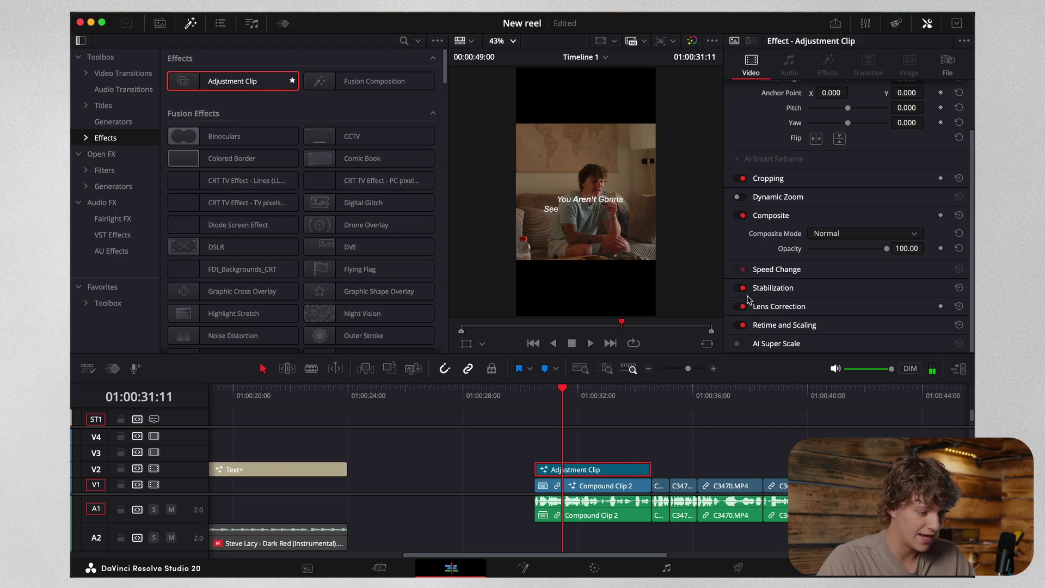
pyautogui.click(737, 203)
pyautogui.click(832, 195)
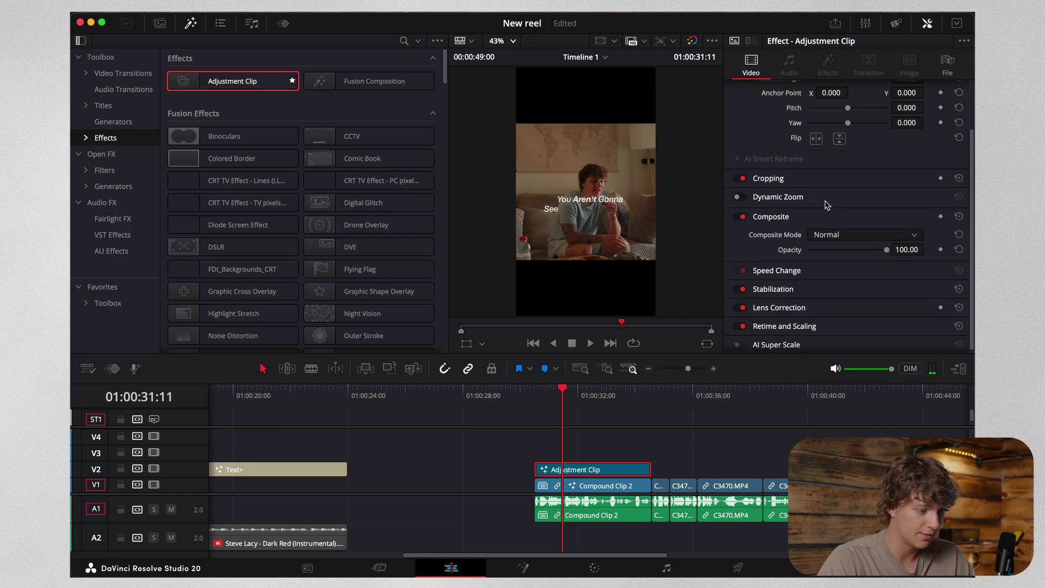
pyautogui.click(539, 399)
pyautogui.press('space')
pyautogui.press('space')
pyautogui.press('Right')
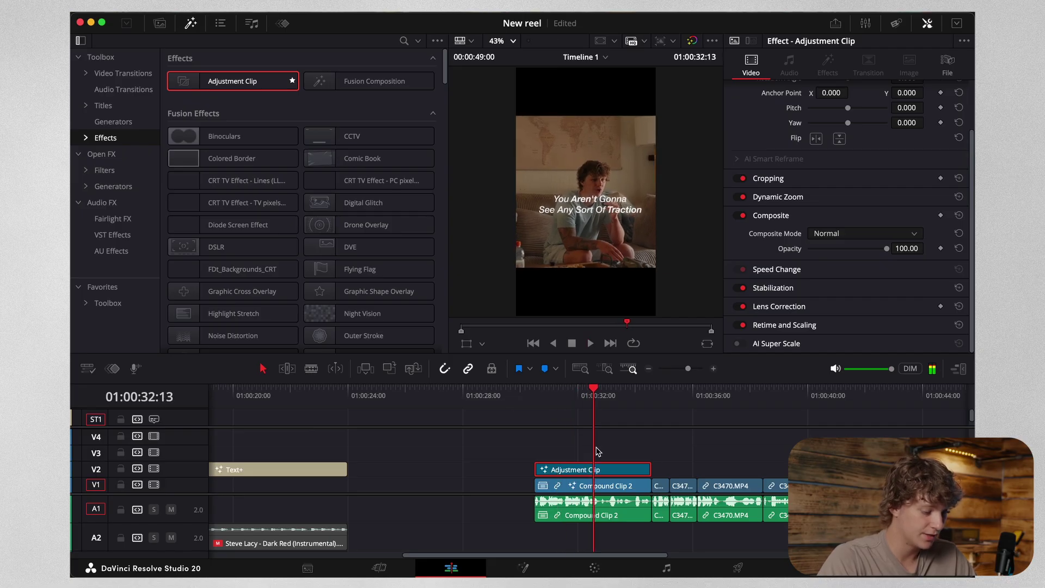
pyautogui.moveTo(604, 398); pyautogui.dragTo(651, 400)
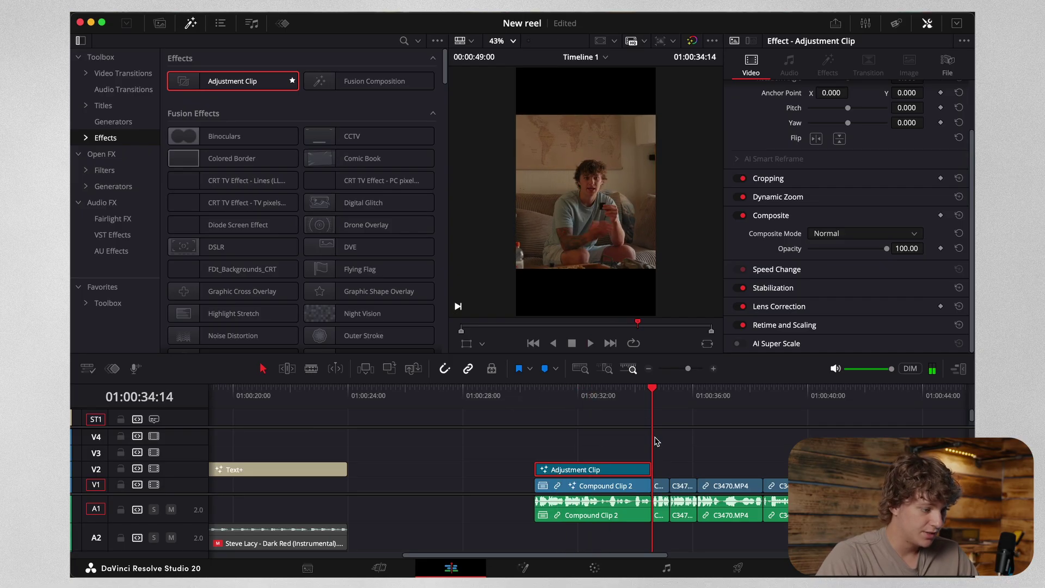
pyautogui.click(669, 402)
pyautogui.hotkey('ctrl', 'b')
pyautogui.click(683, 402)
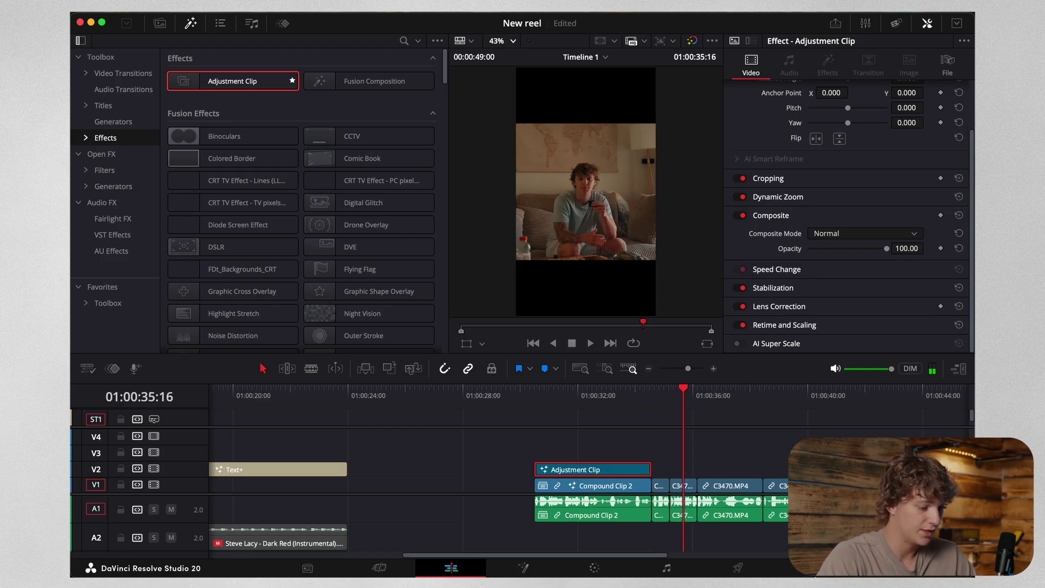
# Step: Place an Adjustment Clip on V9 starting at 01:00:30:12, stretch it over the following clips, and check frames at 01:00:31:06 and 01:00:37:06
pyautogui.scroll(5, 707, 462)
pyautogui.moveTo(238, 76); pyautogui.dragTo(537, 457)
pyautogui.moveTo(681, 453); pyautogui.dragTo(815, 453)
pyautogui.click(304, 394)
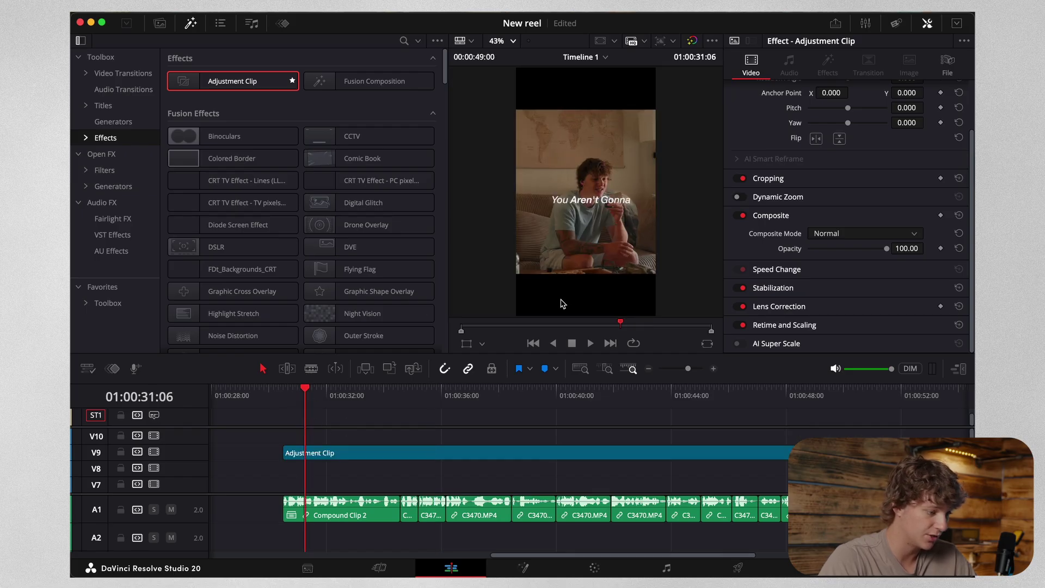
pyautogui.click(477, 394)
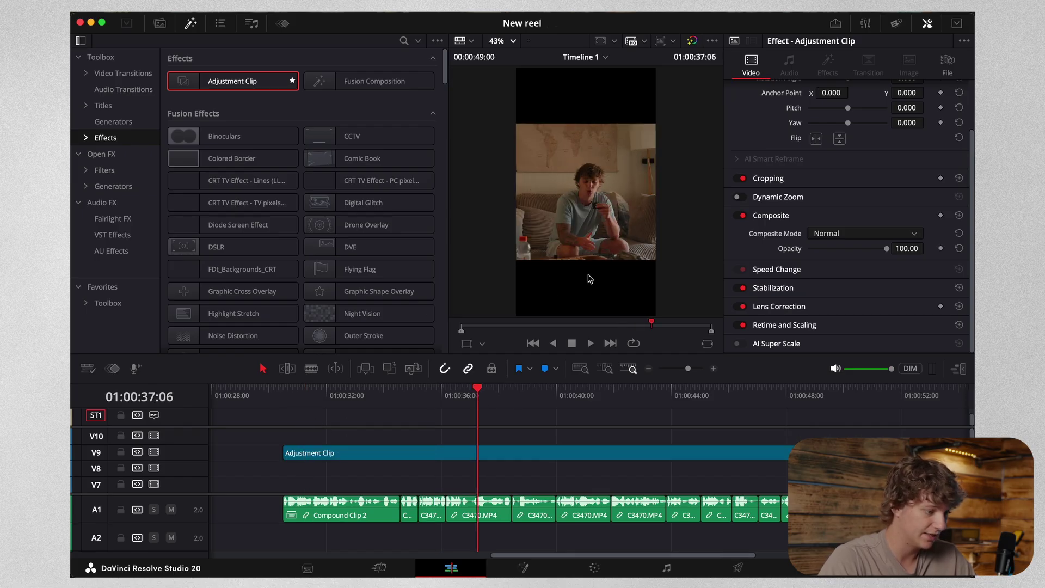
# Step: Open the V9 Adjustment Clip in Fusion and mask MediaIn1 with a Rectangle about 0.995 wide and 0.547 high around the footage
pyautogui.click(489, 454)
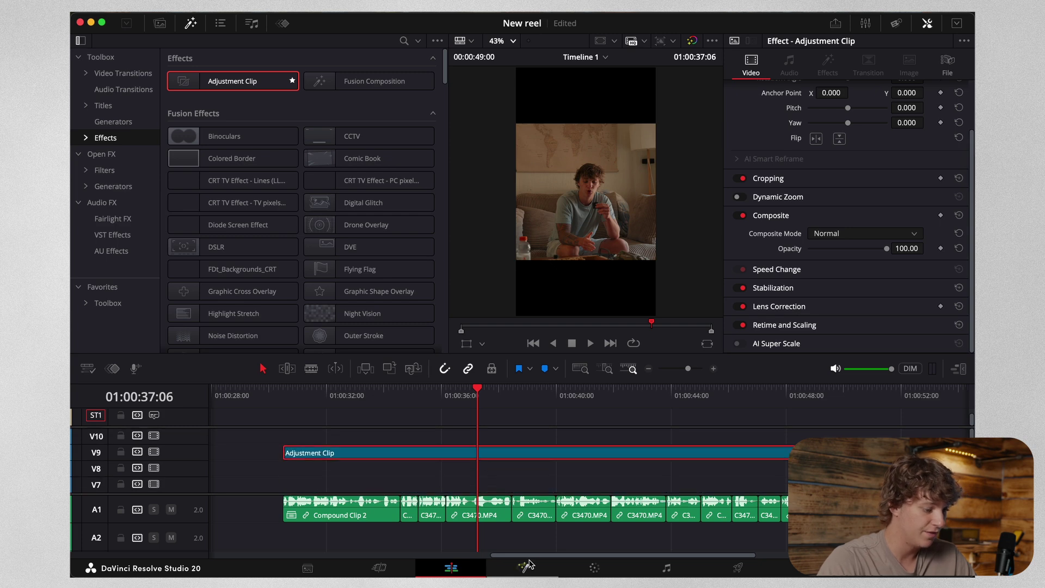
pyautogui.click(527, 565)
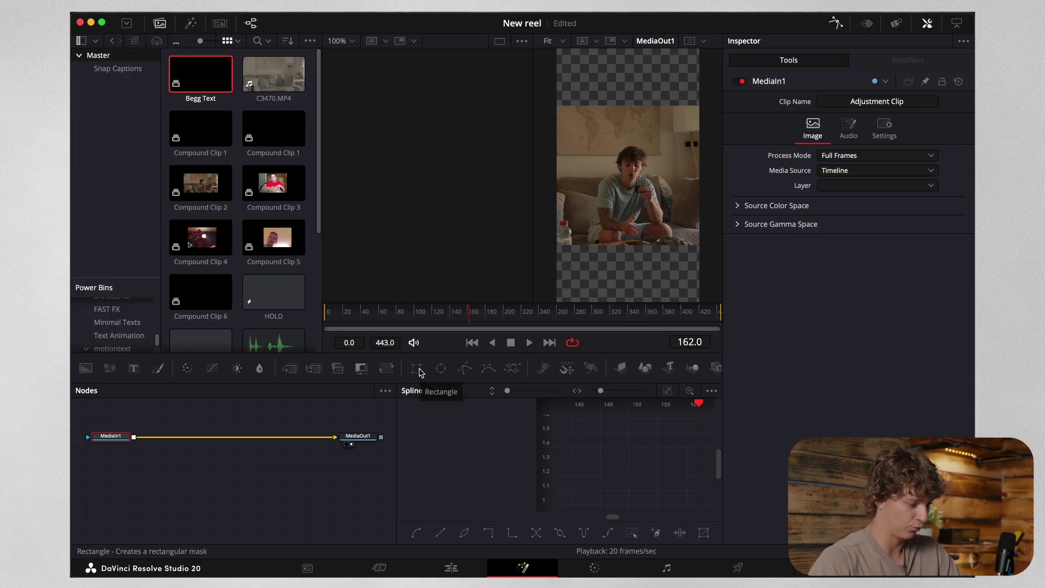
pyautogui.click(417, 368)
pyautogui.moveTo(592, 112); pyautogui.dragTo(559, 108)
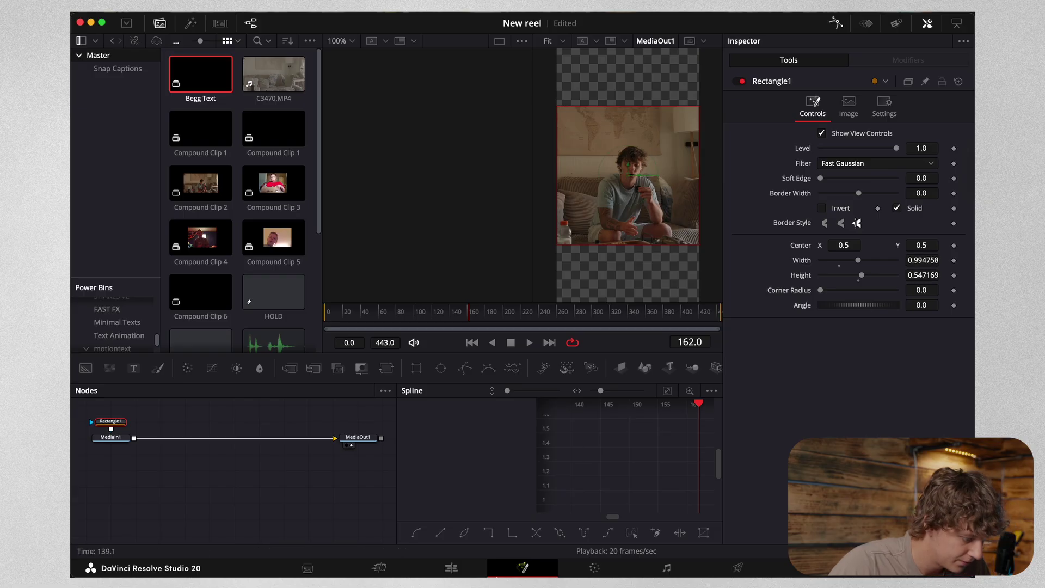
# Step: Return to the Edit page and play the masked zoom from 01:00:30:12
pyautogui.click(450, 568)
pyautogui.click(283, 392)
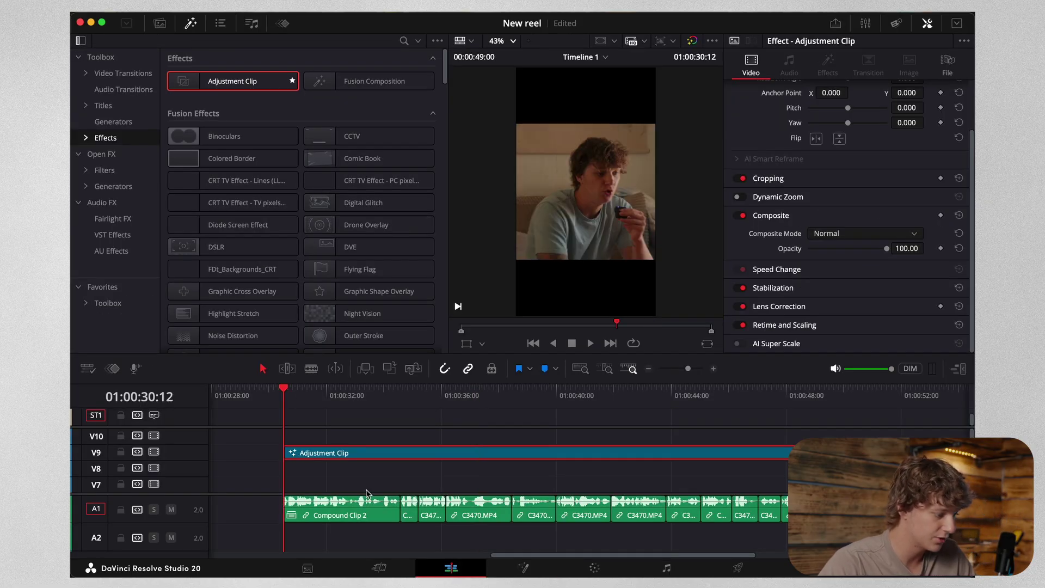
pyautogui.scroll(-2, 379, 502)
pyautogui.scroll(2, 457, 503)
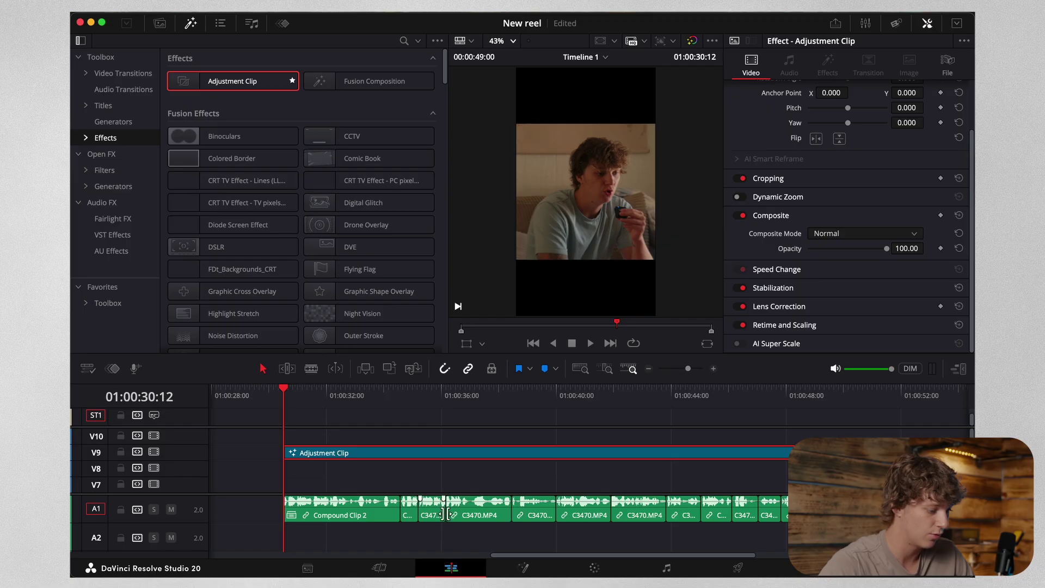
pyautogui.scroll(-3, 445, 479)
pyautogui.press('space')
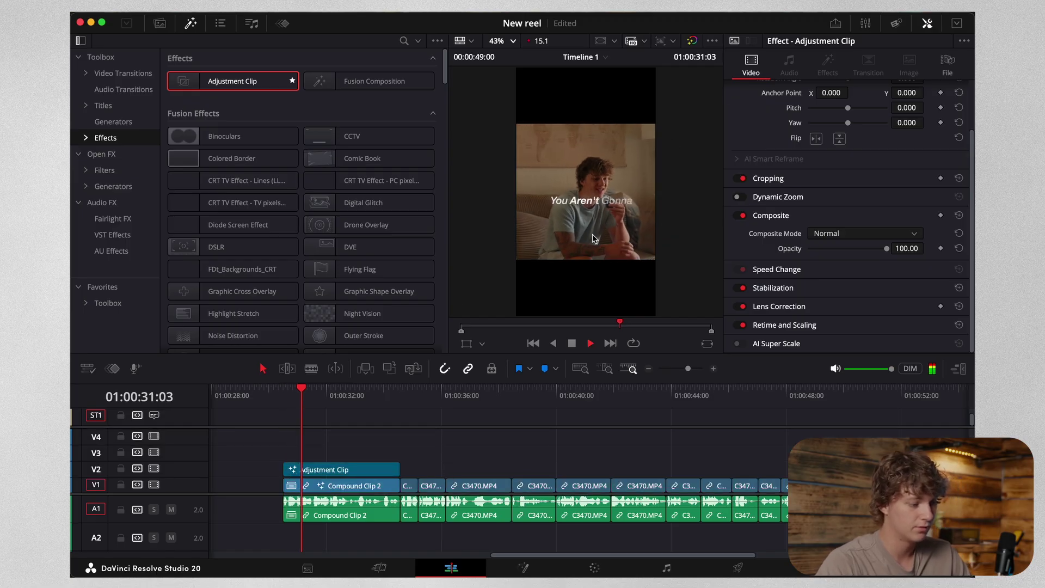
pyautogui.press('space')
# Step: Browse the saved slow and smooth zoom presets in the motiontext Zoom power bin
pyautogui.click(343, 472)
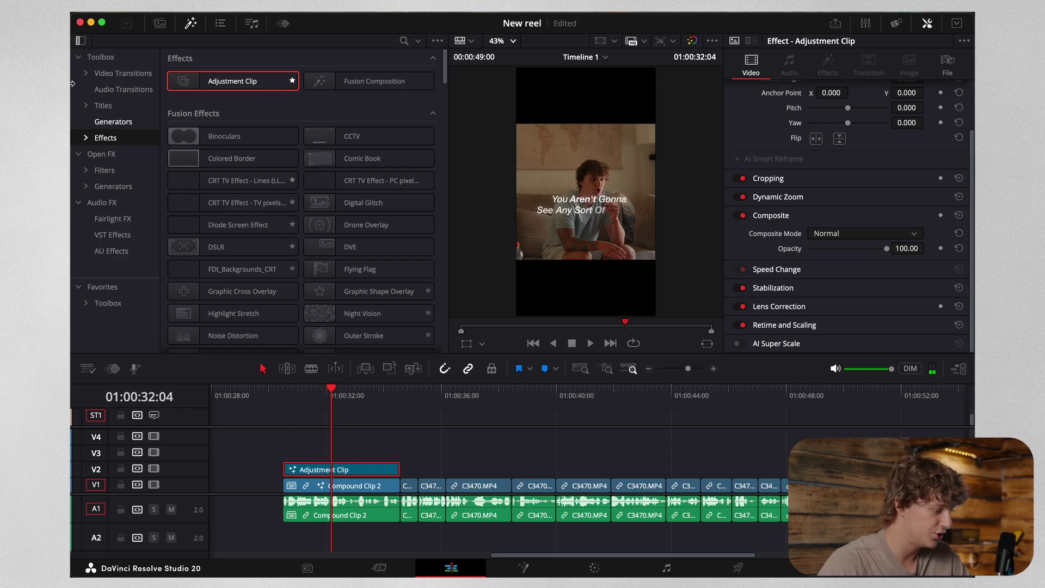
pyautogui.click(160, 23)
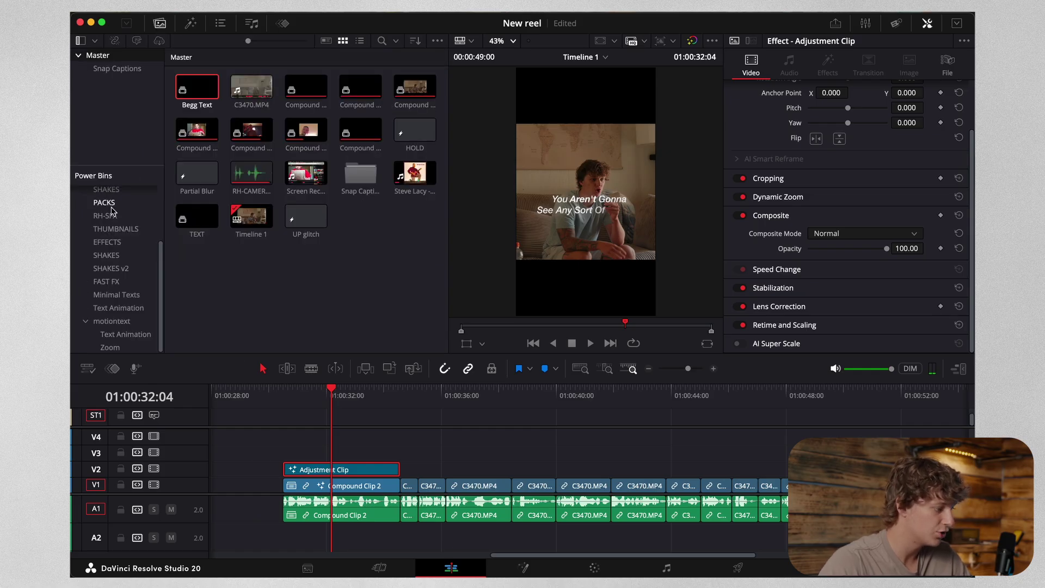
pyautogui.click(114, 334)
pyautogui.click(110, 347)
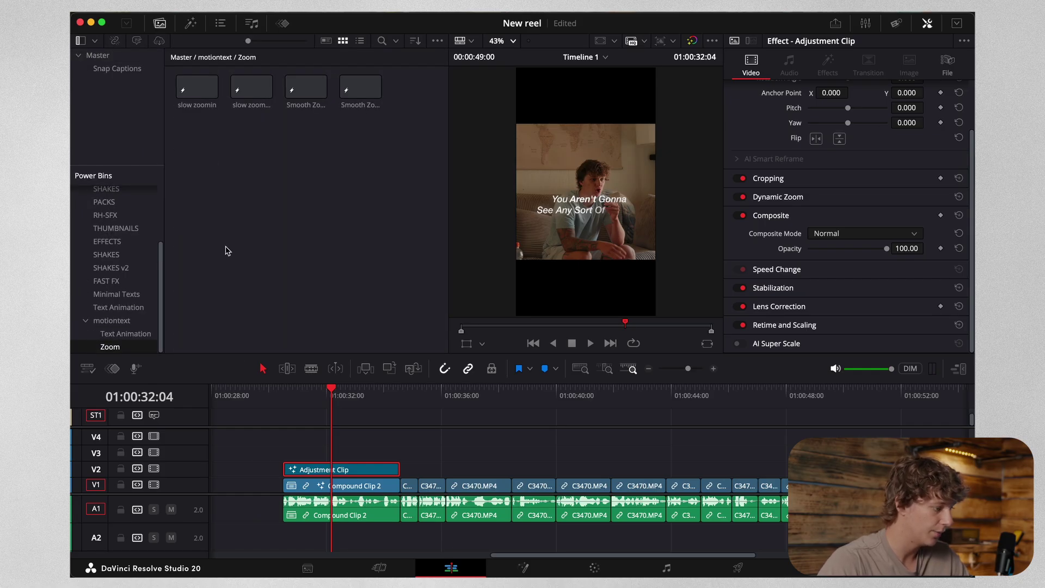
pyautogui.moveTo(400, 106); pyautogui.dragTo(182, 119)
pyautogui.click(305, 161)
pyautogui.moveTo(416, 83); pyautogui.dragTo(166, 120)
pyautogui.click(310, 161)
# Step: Show the whole timeline and play it from 01:00:30:12
pyautogui.moveTo(299, 394); pyautogui.dragTo(283, 394)
pyautogui.click(646, 368)
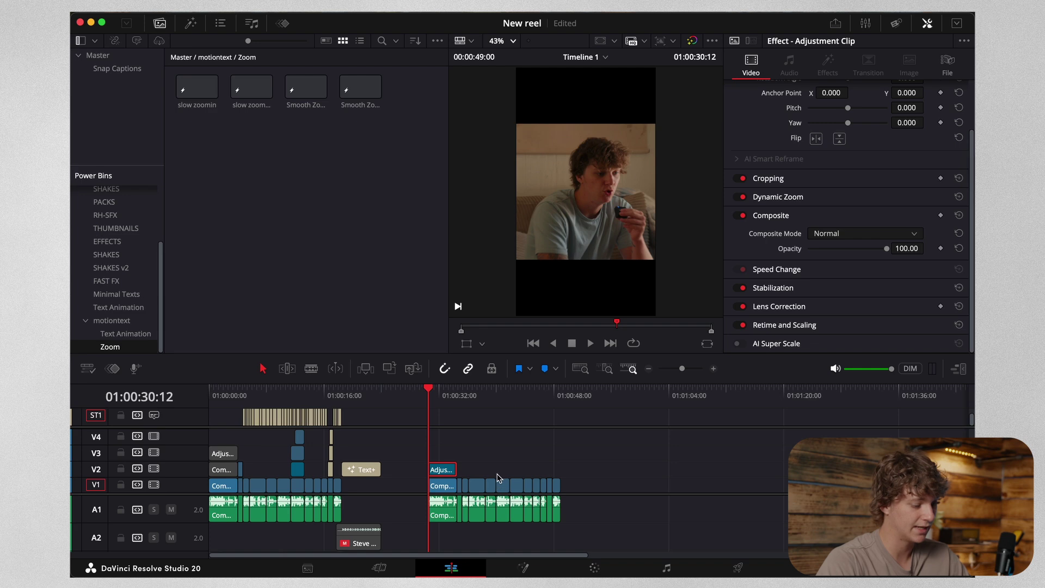
pyautogui.press('space')
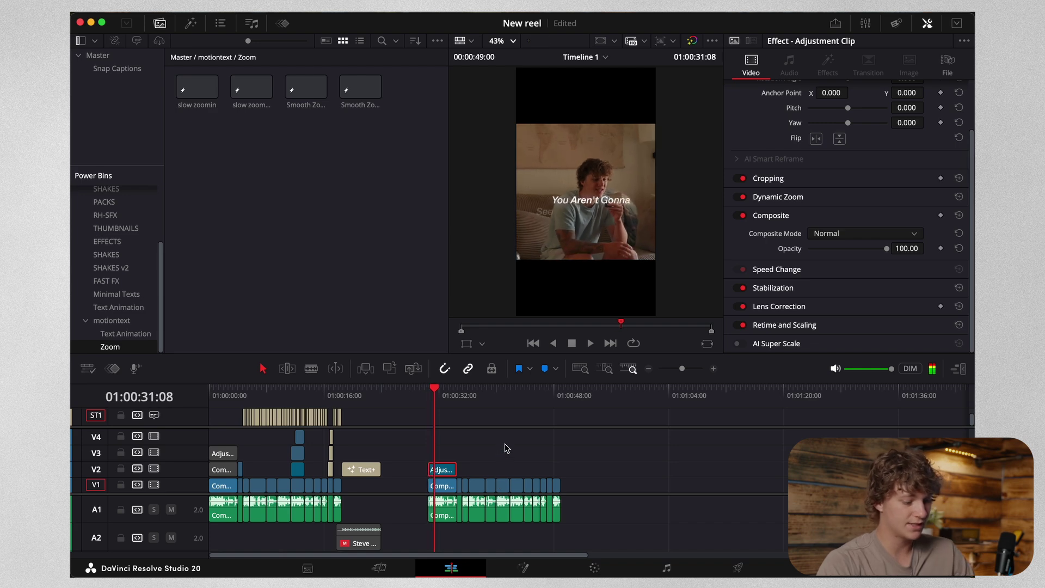
# Step: Disable the Adjustment Clip on V9 above the second clip sequence
pyautogui.click(541, 391)
pyautogui.scroll(3, 571, 474)
pyautogui.click(546, 459)
pyautogui.press('d')
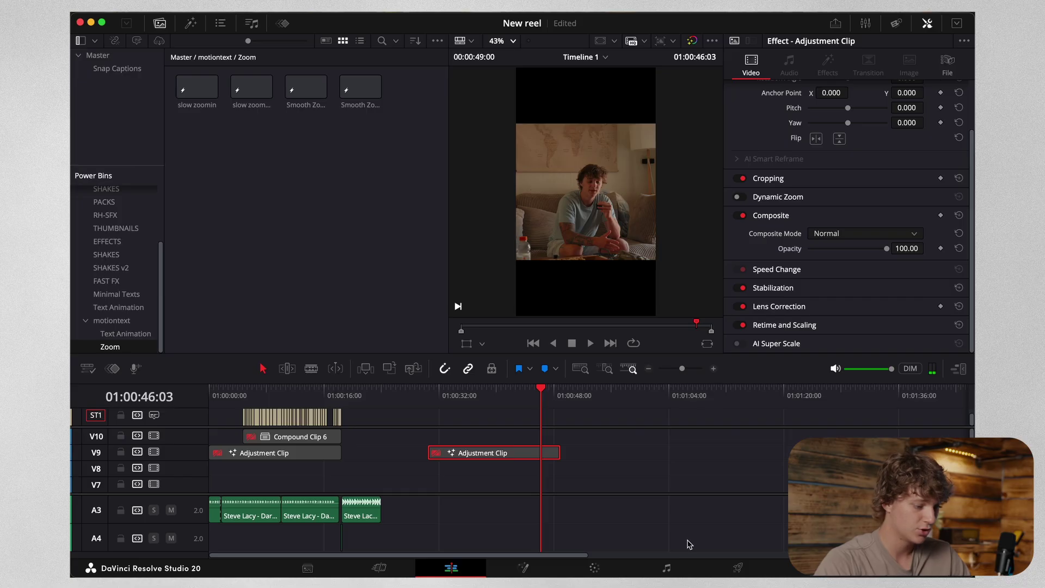
pyautogui.scroll(2, 690, 539)
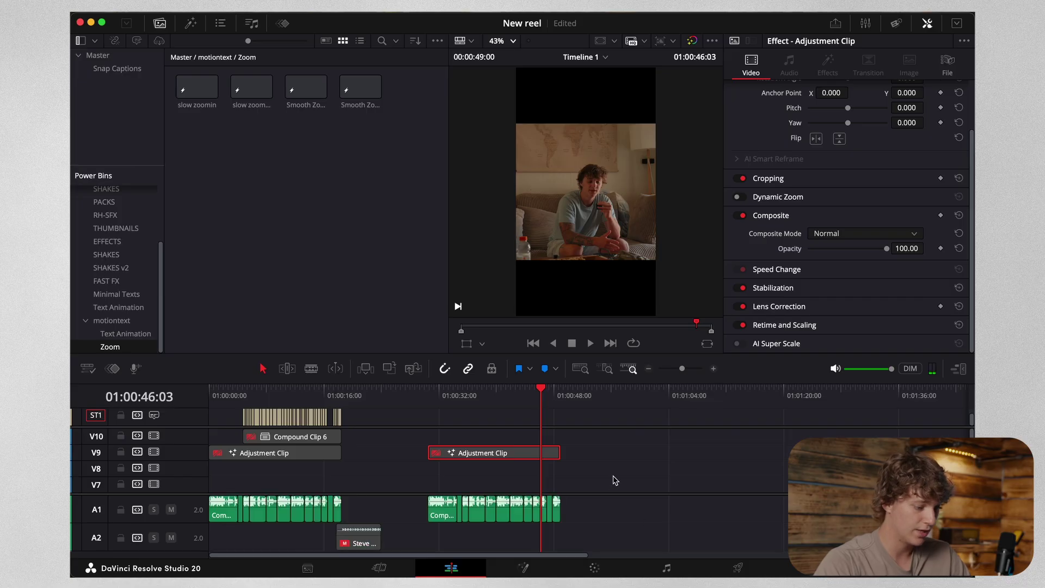
pyautogui.scroll(-5, 613, 478)
# Step: Open the C3470.MP4 clip at 01:00:46:13 in the Color page and toggle its grade off and on to compare
pyautogui.click(713, 368)
pyautogui.click(612, 396)
pyautogui.click(592, 568)
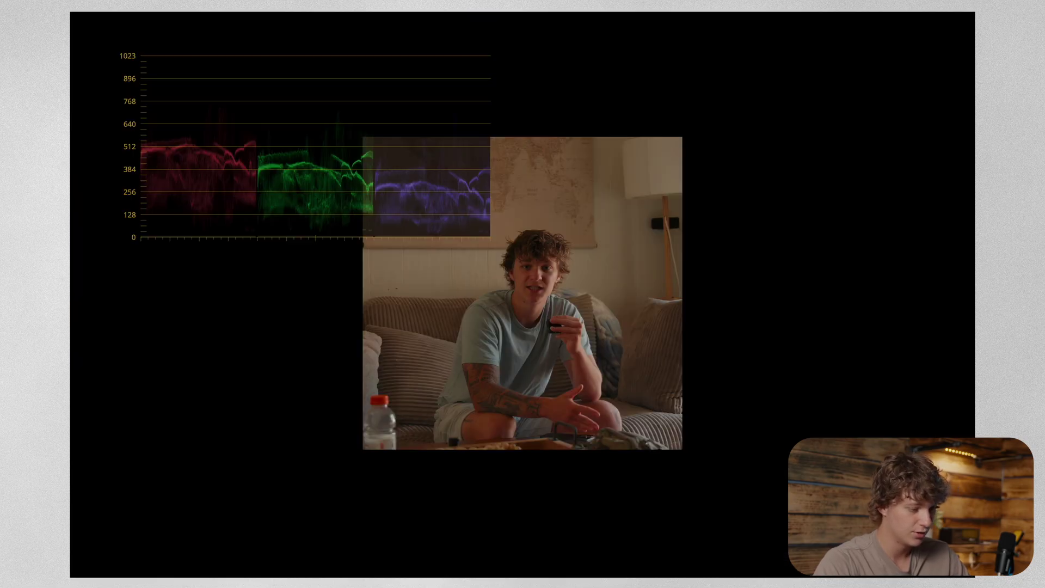
pyautogui.press('super+d')
pyautogui.press('super+d')
pyautogui.press('super+d')
pyautogui.press('super+d')
pyautogui.press('super+d')
pyautogui.press('super+d')
pyautogui.press('super+d')
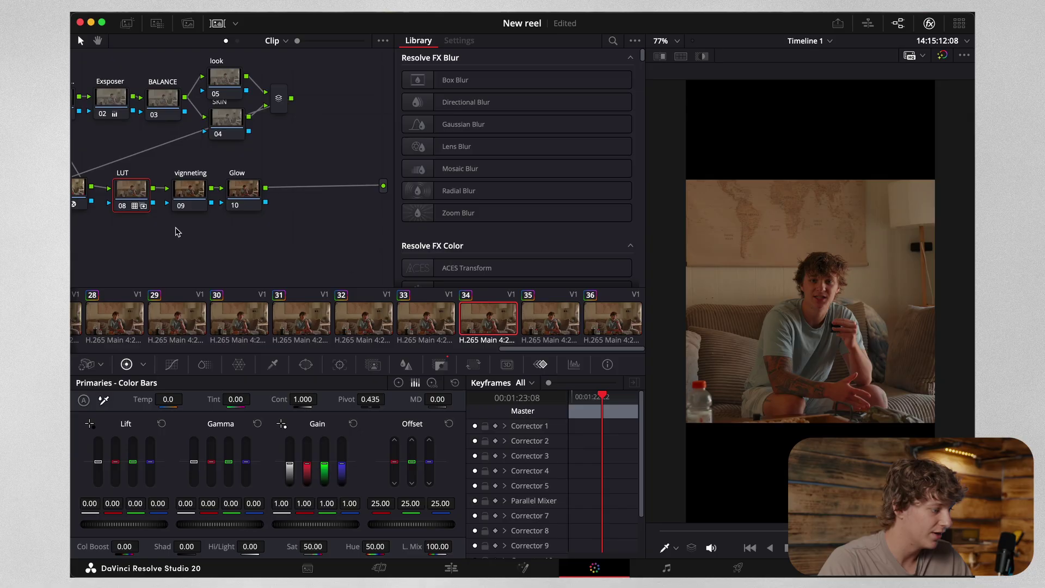
# Step: Review the clip's node tree and show the Ryans Orange & Teal folder in the LUT browser
pyautogui.hscroll(-5, 145, 230)
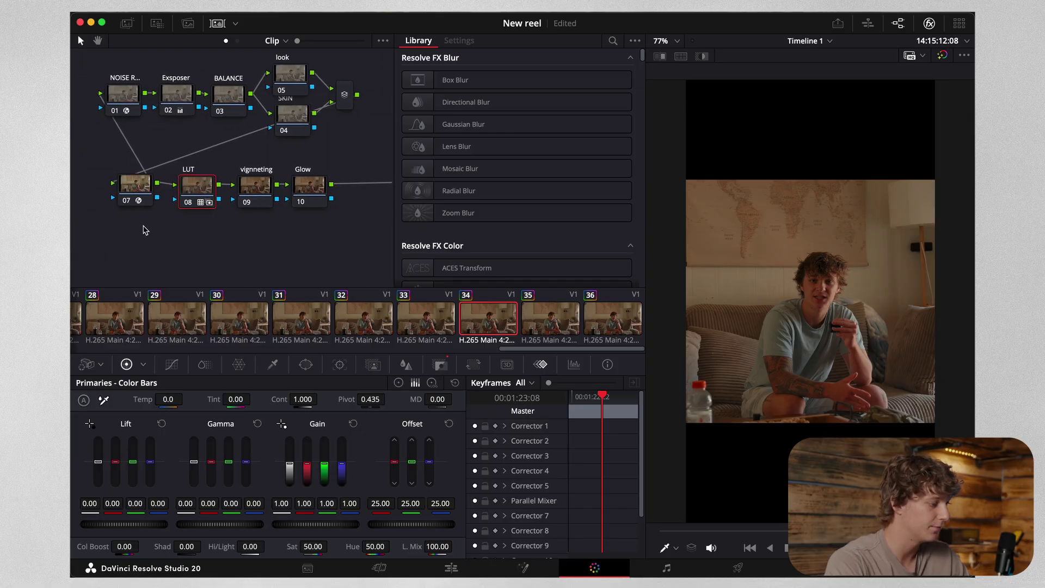
pyautogui.click(153, 30)
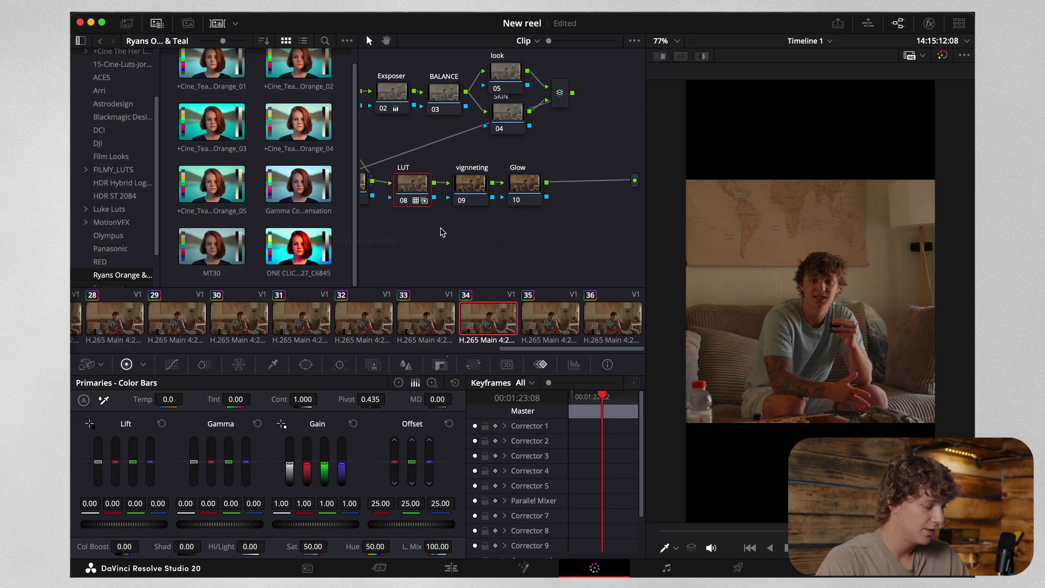
pyautogui.scroll(1, 410, 175)
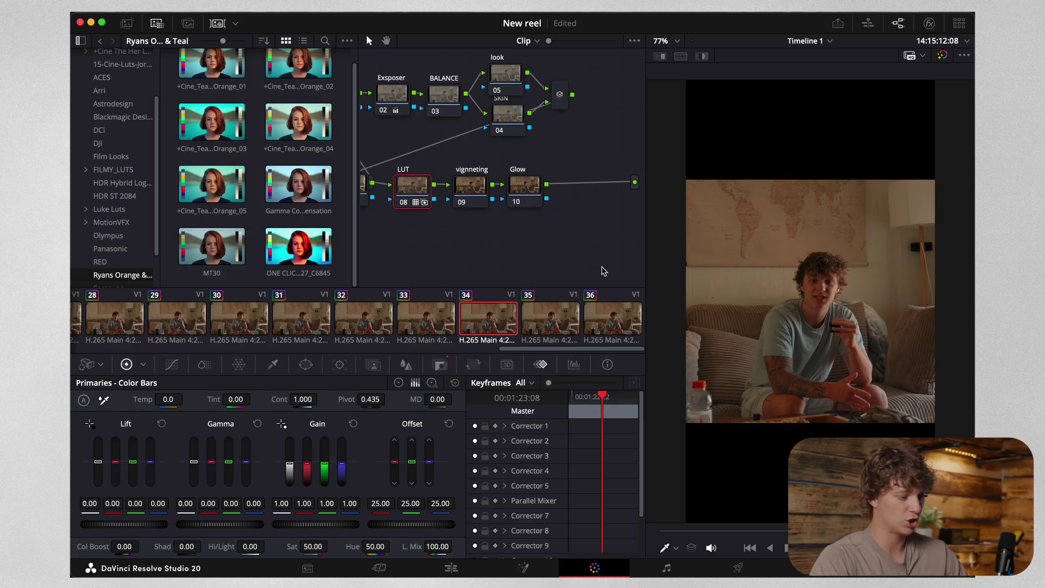
# Step: Try disabling the LUT node and adjusting the Temp on the BALANCE node, and undo both changes
pyautogui.click(403, 203)
pyautogui.click(444, 97)
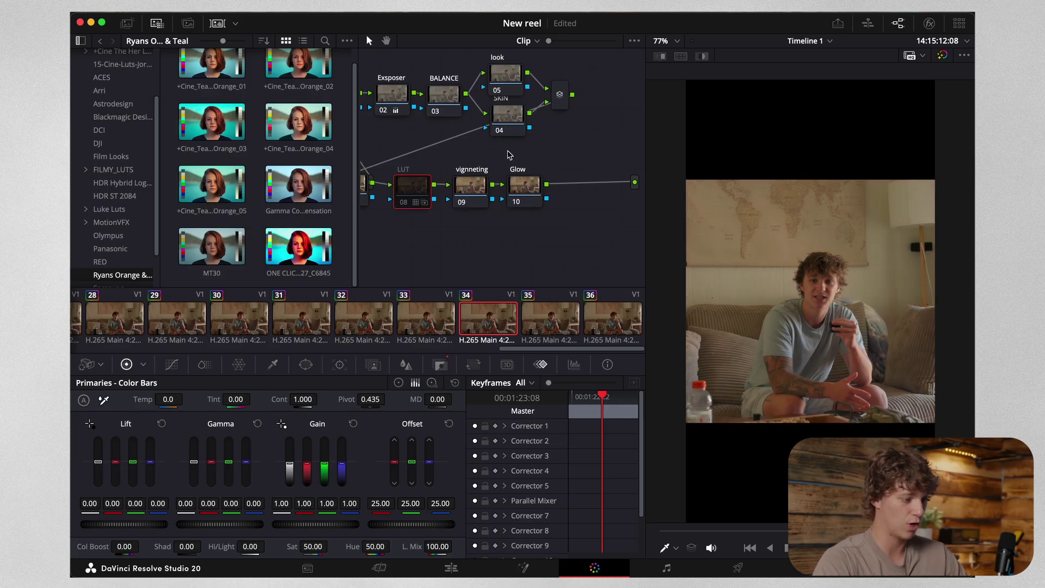
pyautogui.moveTo(169, 399)
pyautogui.mouseDown()
pyautogui.moveTo(186, 398)
pyautogui.moveTo(165, 400)
pyautogui.mouseUp()
pyautogui.press('super+z')
pyautogui.press('super+z')
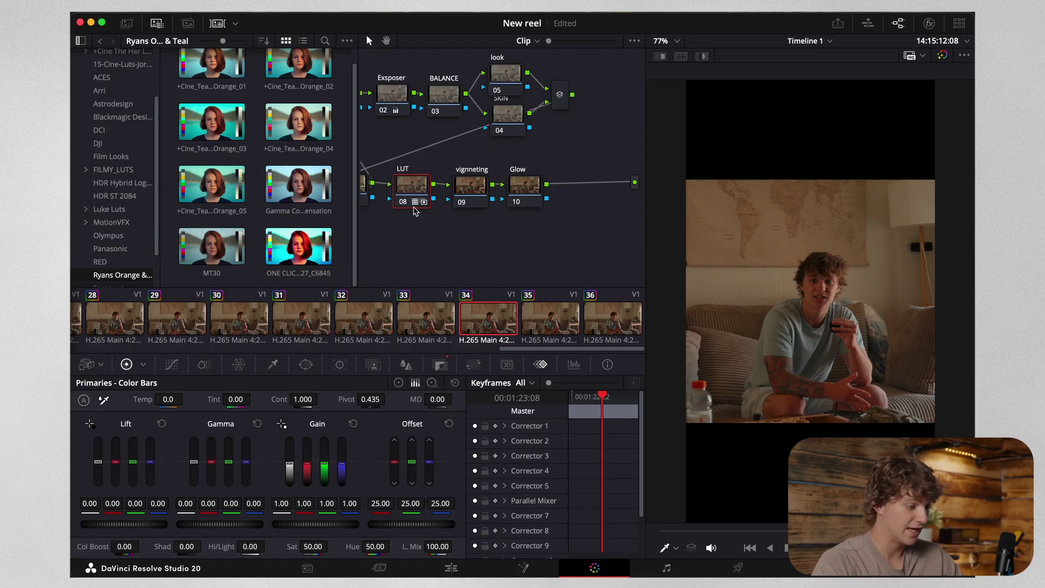
# Step: Set the LUT node's Key Output Gain to 0.608 and return to the whole timeline in the Edit page
pyautogui.click(439, 367)
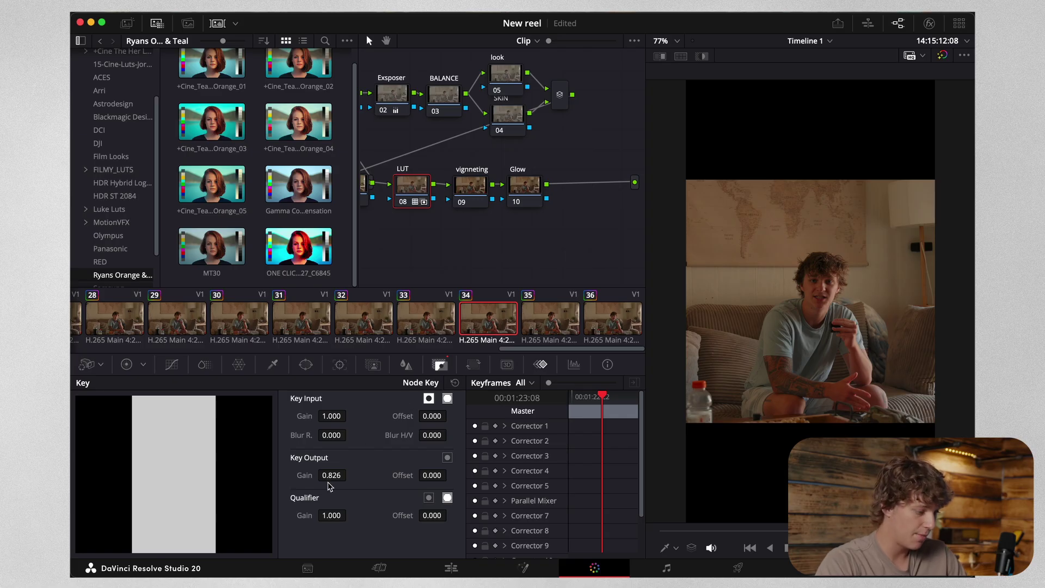
pyautogui.moveTo(319, 480)
pyautogui.mouseDown()
pyautogui.moveTo(350, 474)
pyautogui.moveTo(332, 475)
pyautogui.mouseUp()
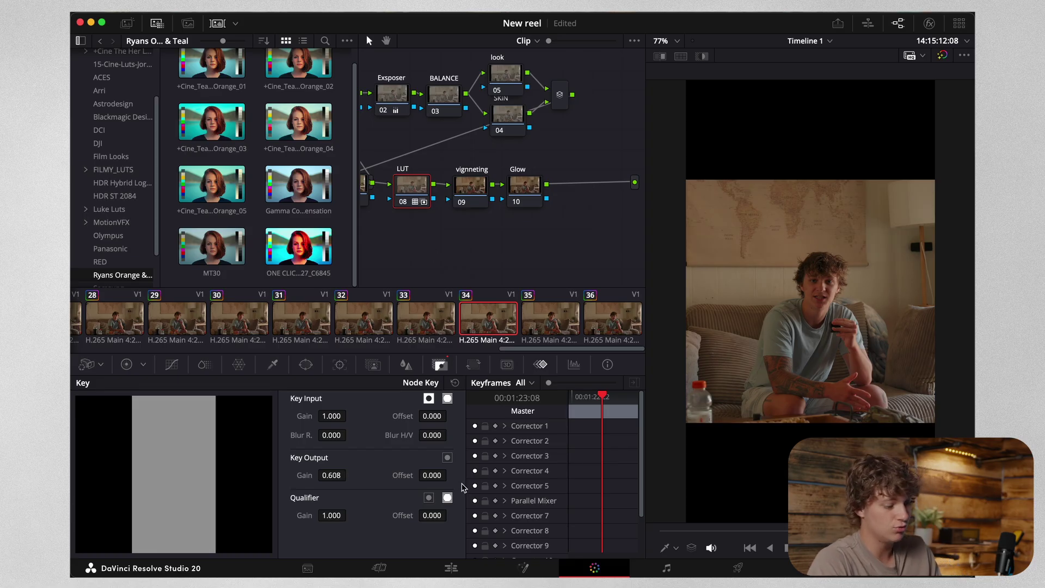
pyautogui.click(455, 568)
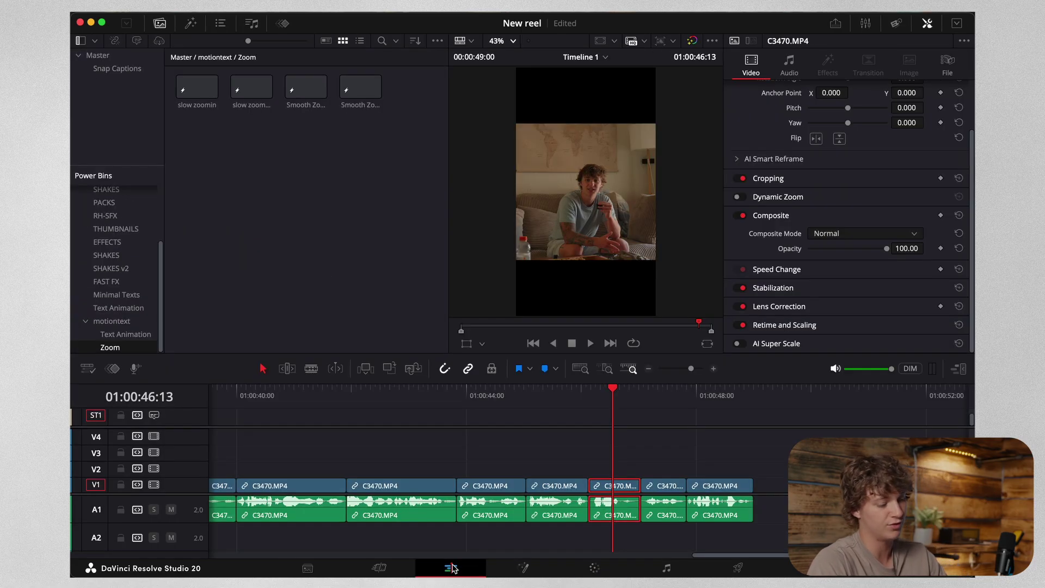
pyautogui.click(649, 368)
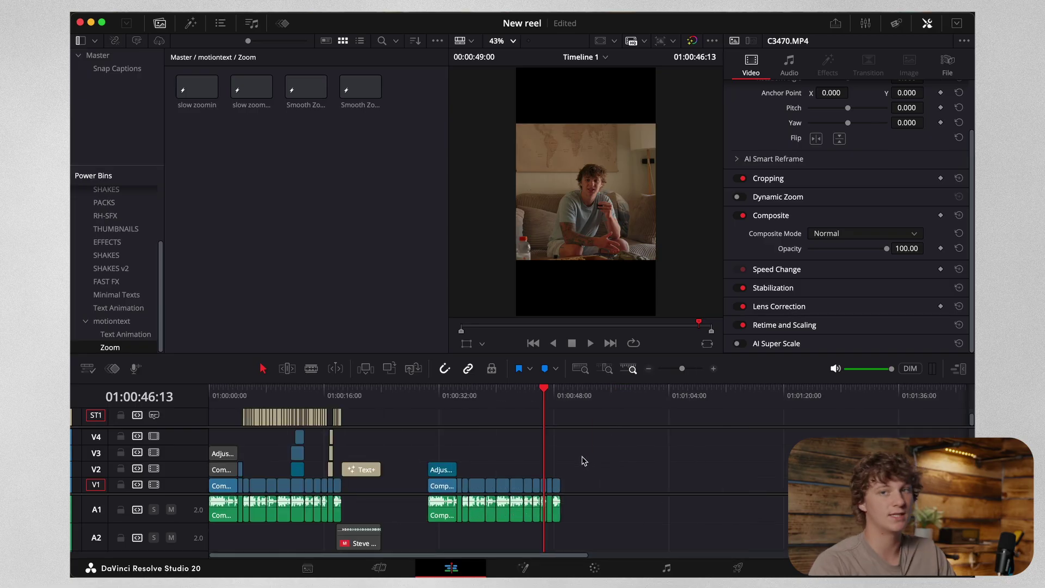